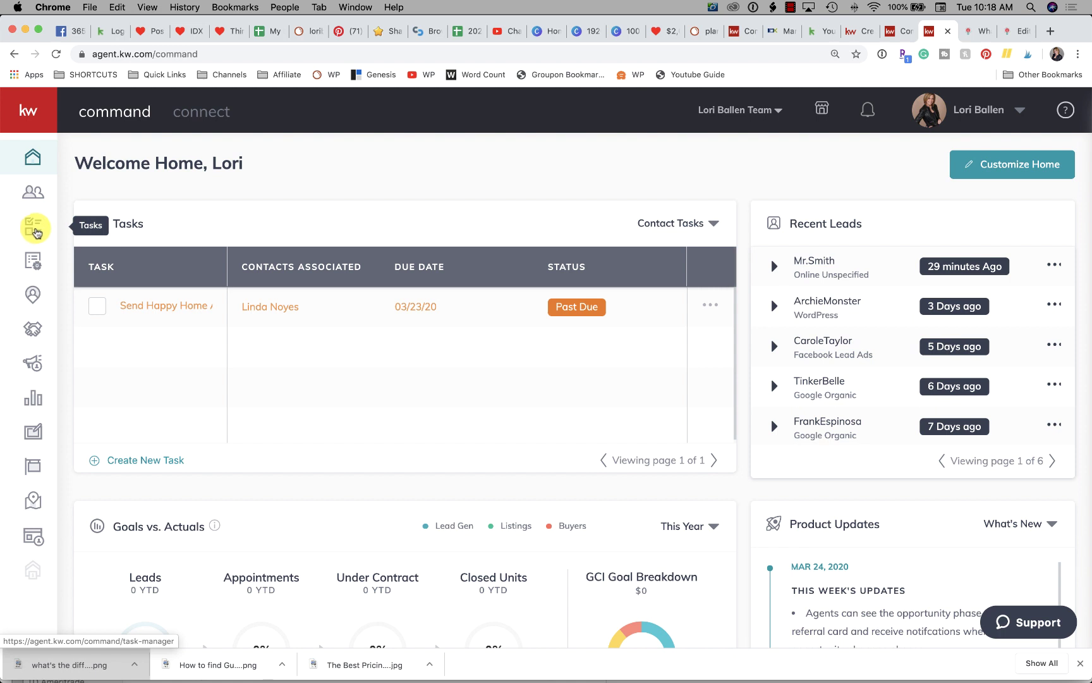
- Open the task manager and cancel the Complete Task prompt for the overdue anniversary task
click(36, 231)
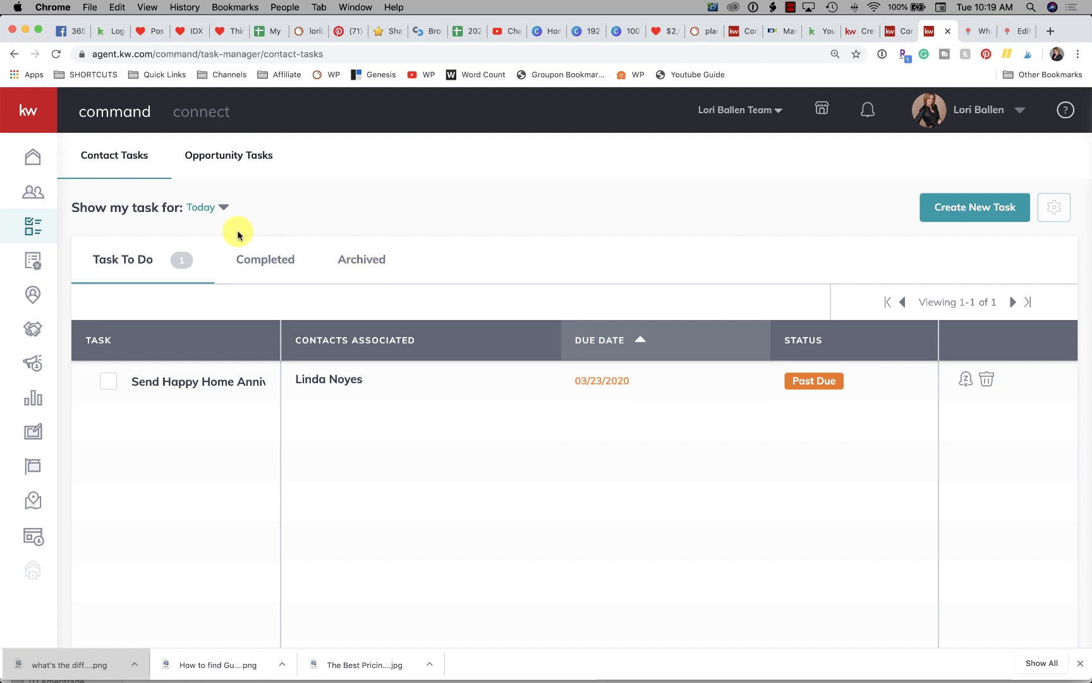
click(111, 384)
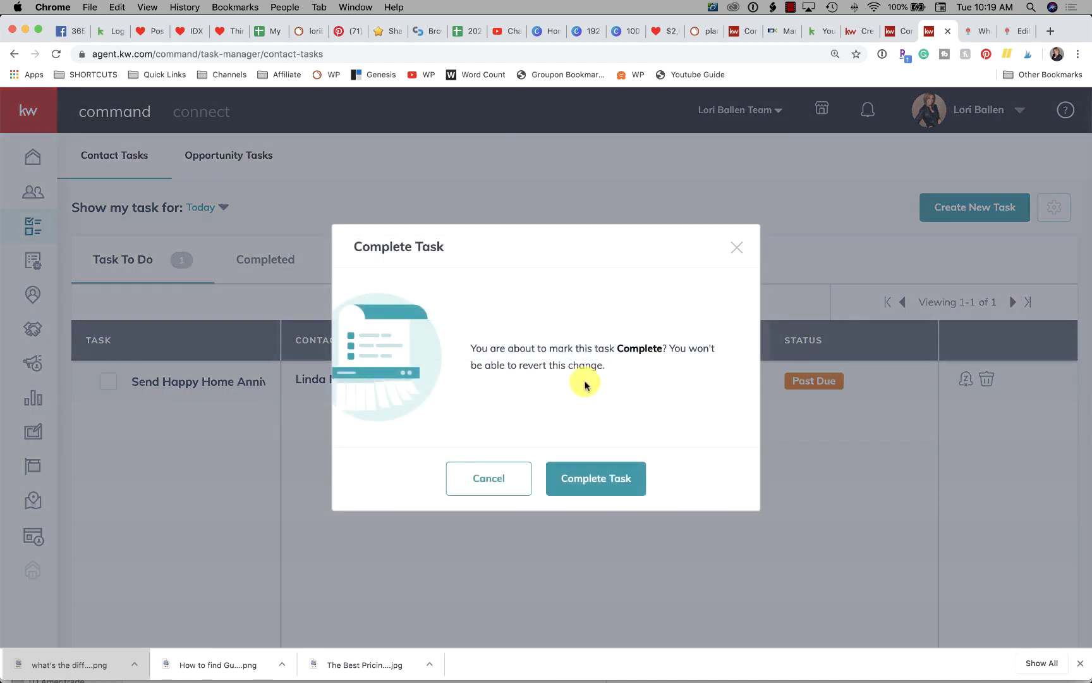
click(737, 248)
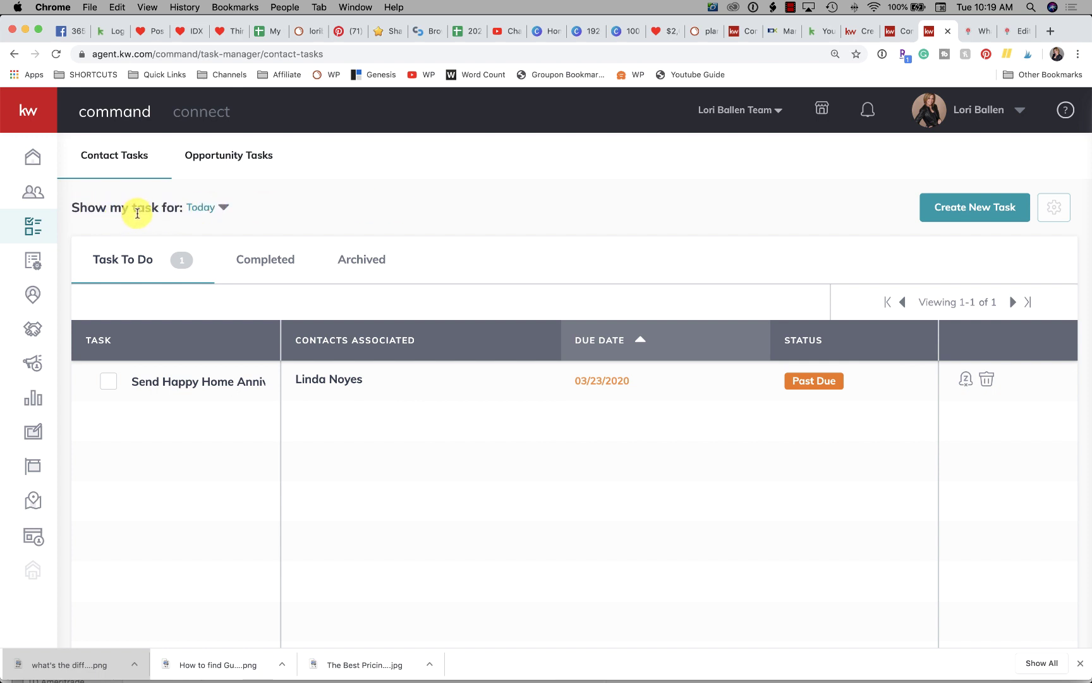
- Show tasks for All Time and start a blank New Task form
click(214, 207)
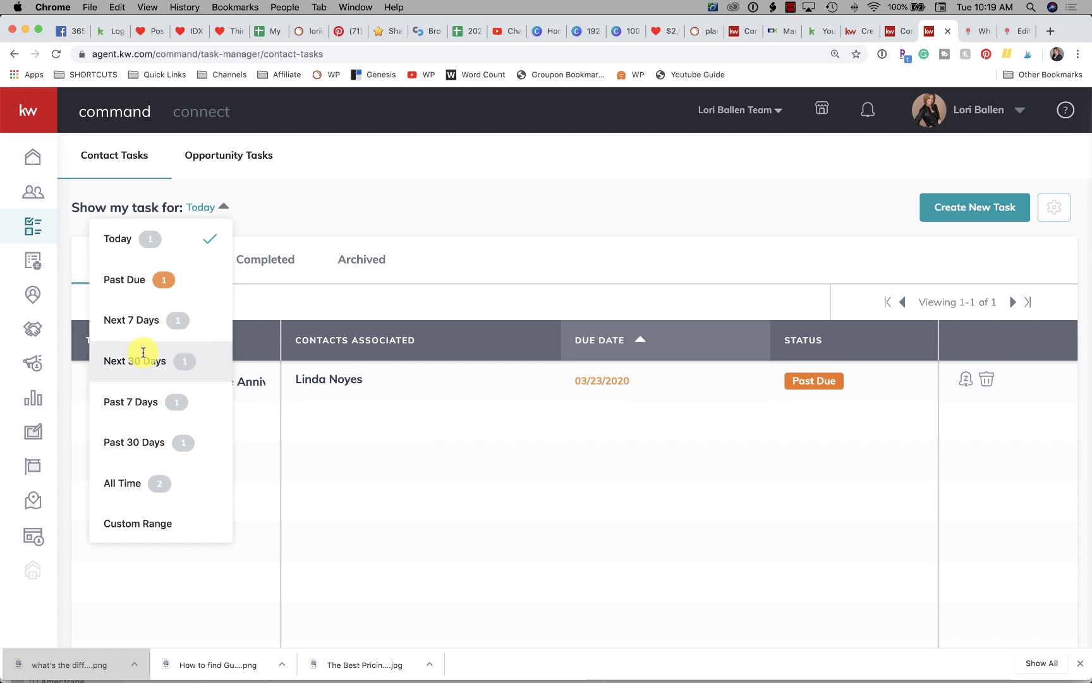
click(129, 492)
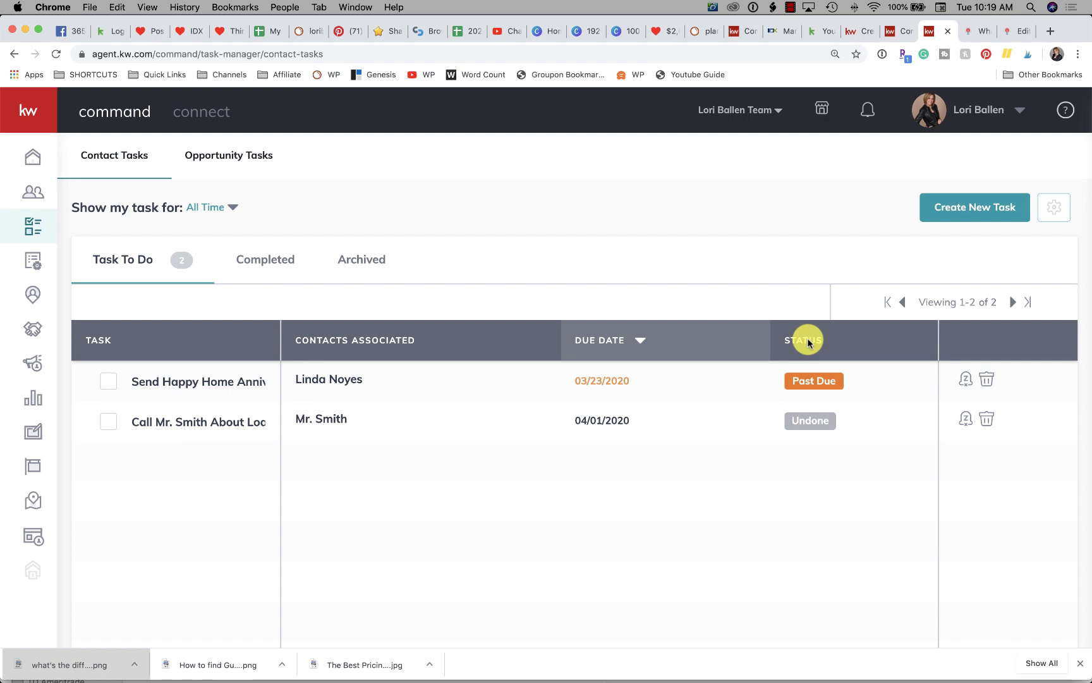
click(980, 214)
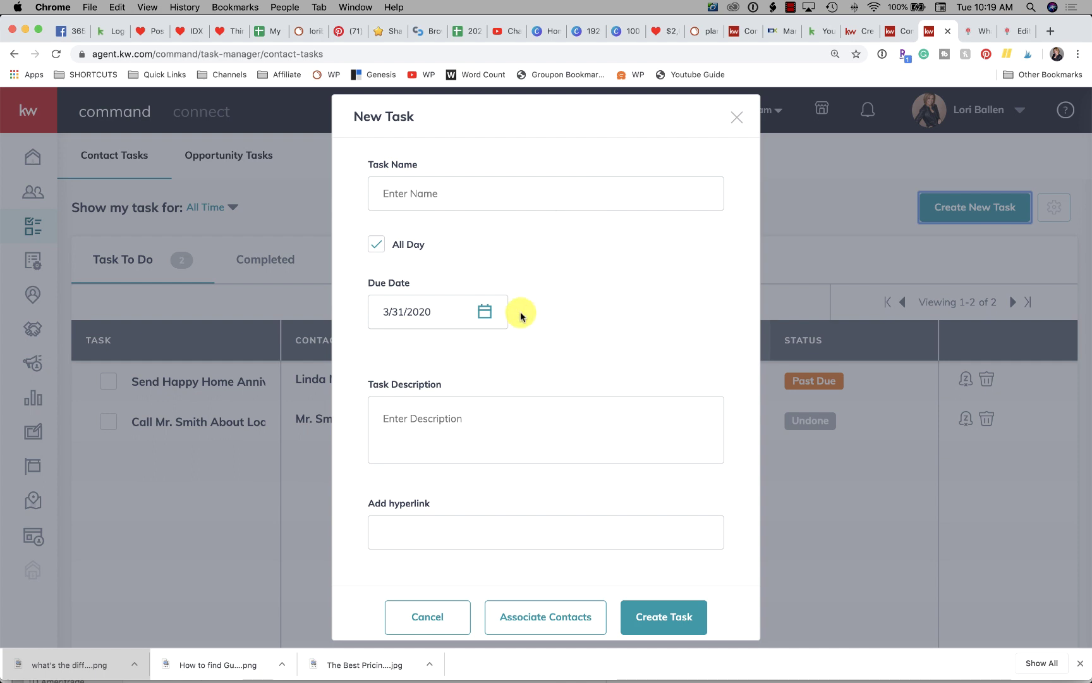
- Search Associate Contacts for 'tinker' from the New Task form
scroll(521, 316, down, 3)
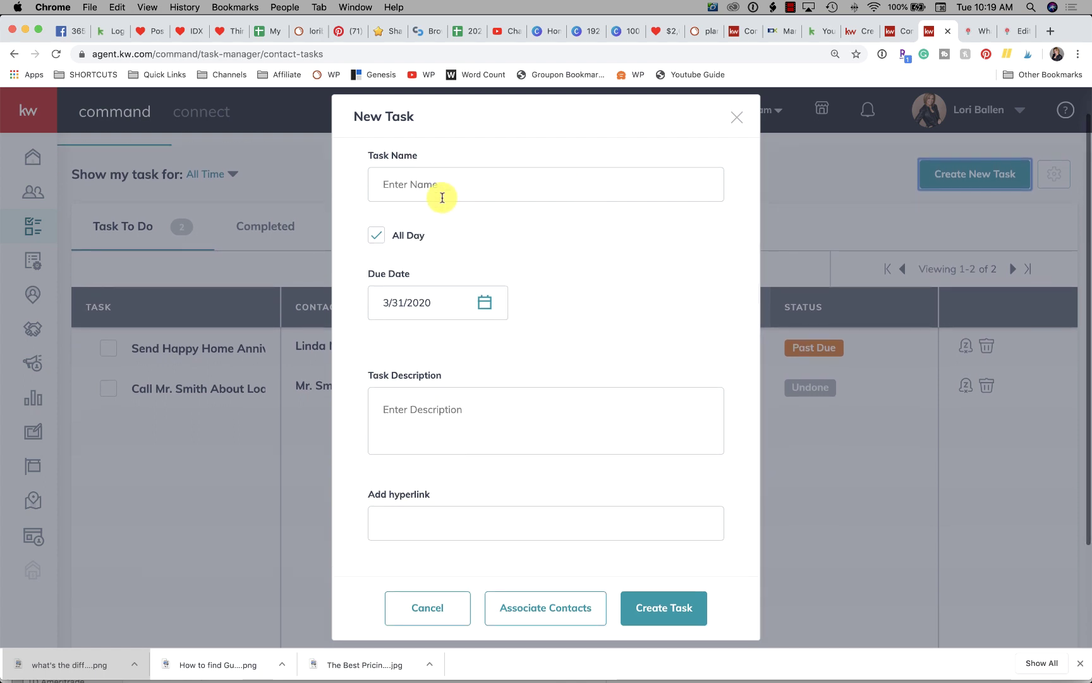
click(438, 188)
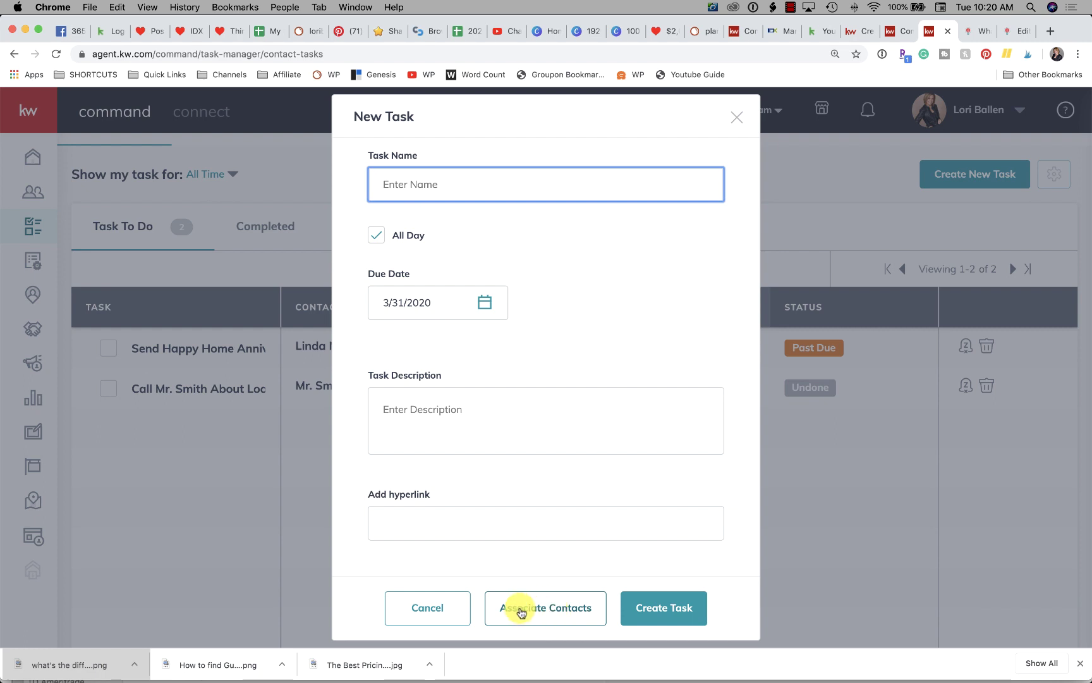
click(548, 613)
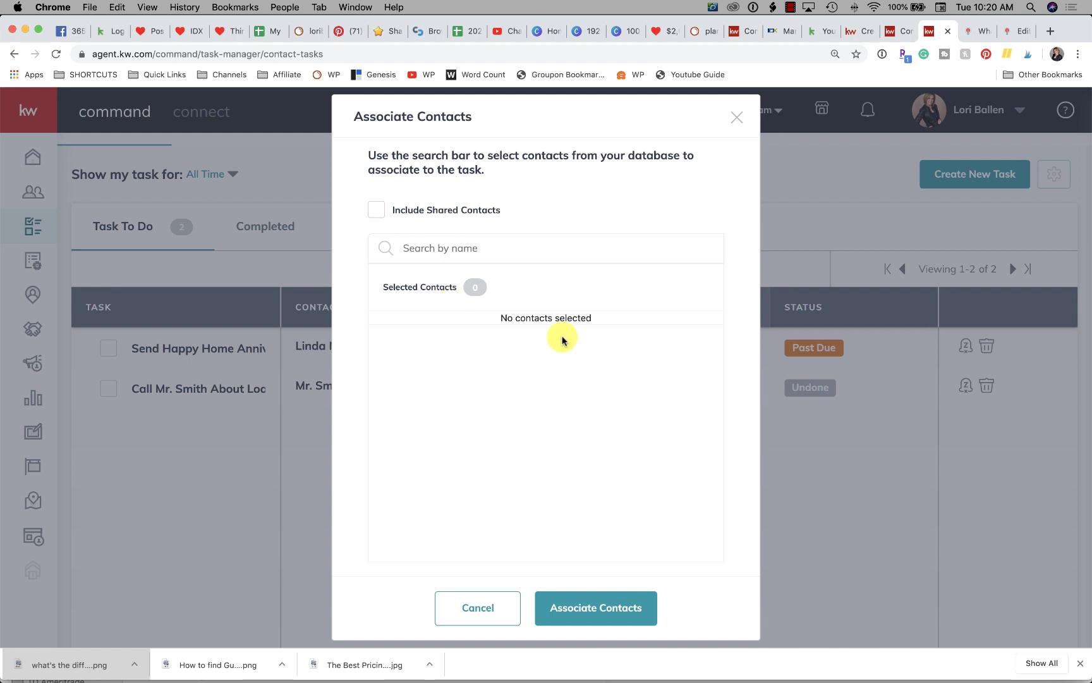
click(454, 251)
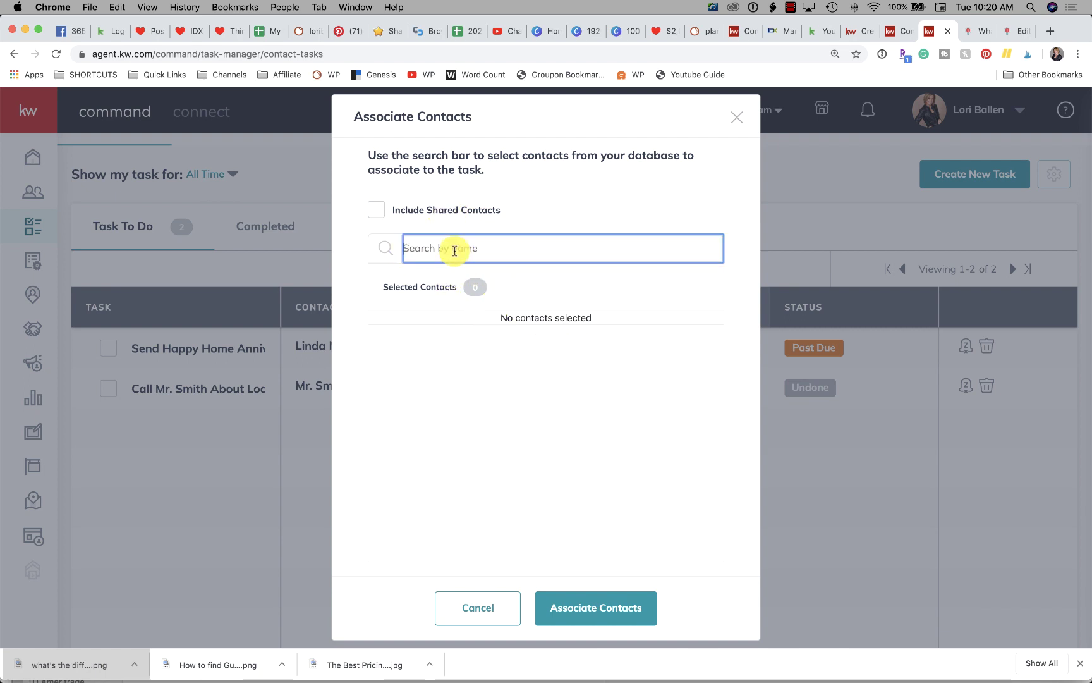
text(tinker)
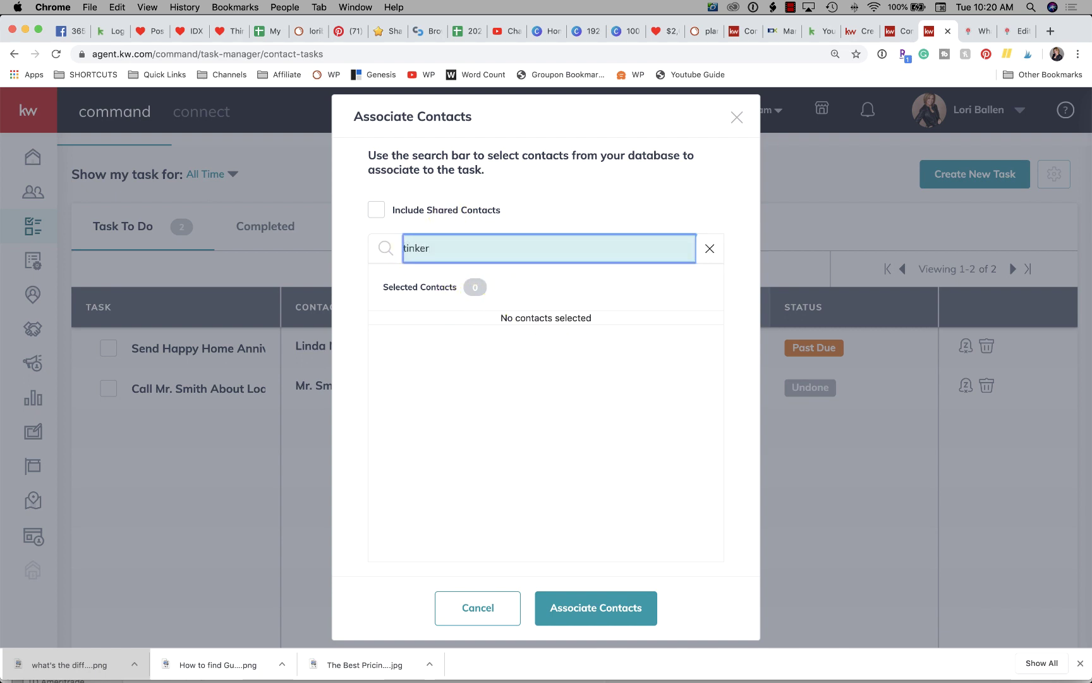
text(b)
key(BackSpace)
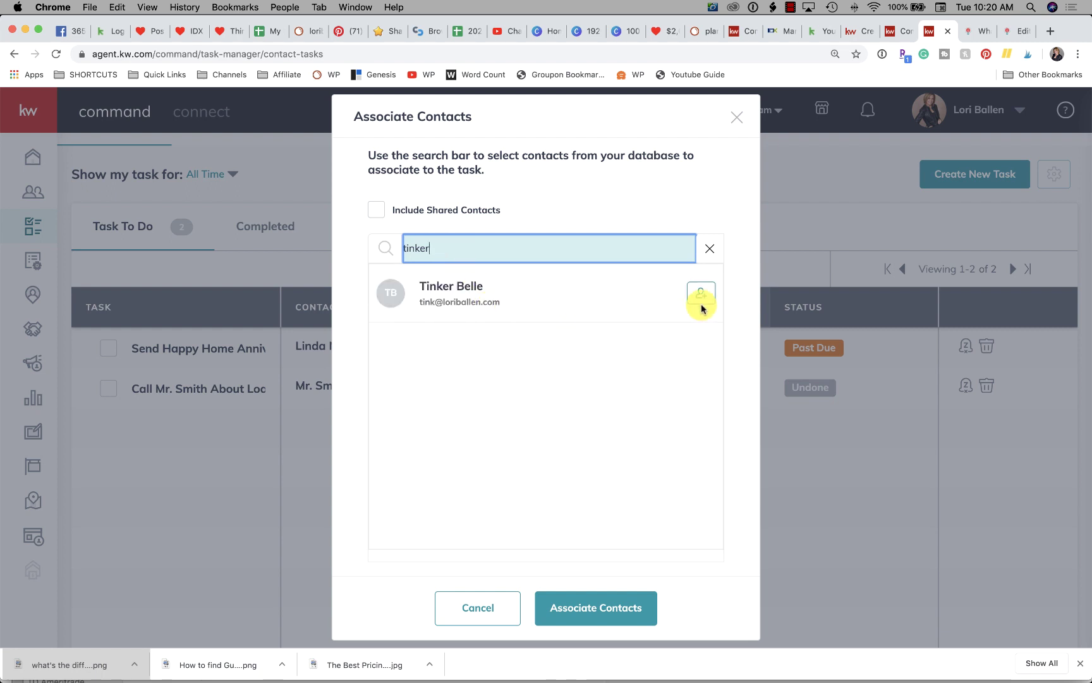
- Add the found contact, then close the New Task form without creating a task
click(703, 295)
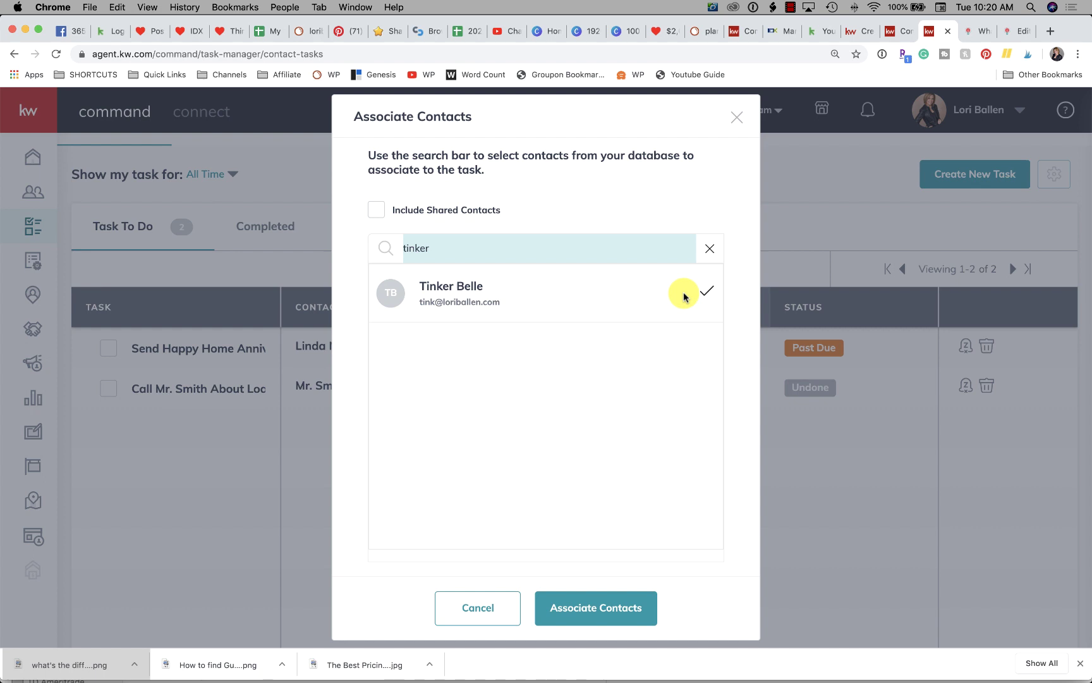
click(737, 117)
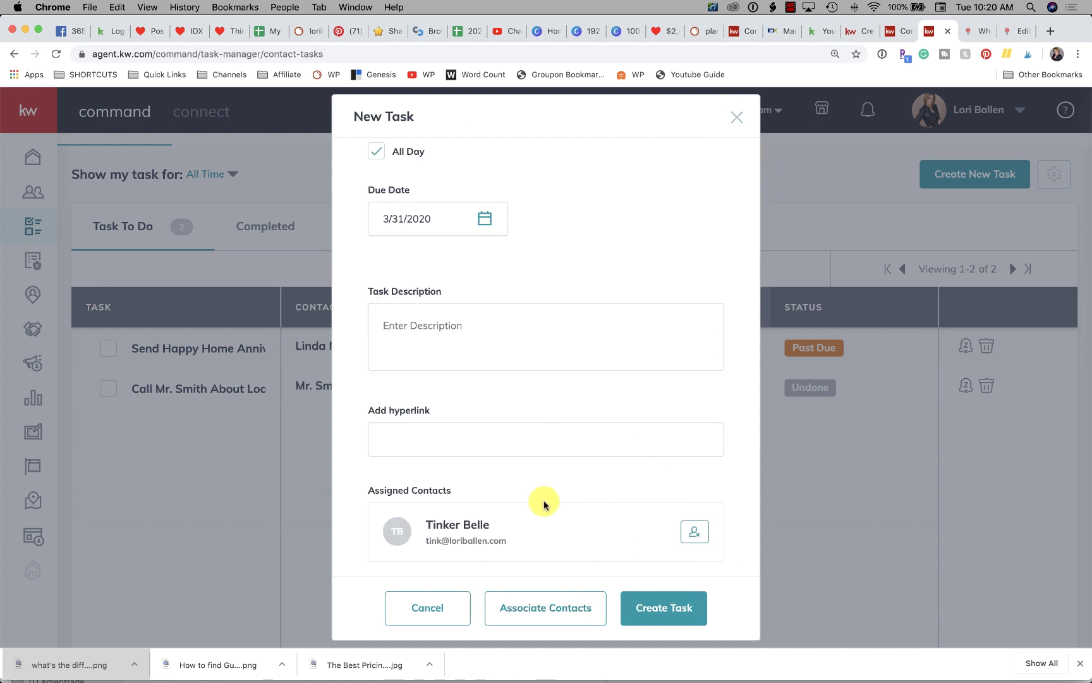
click(737, 119)
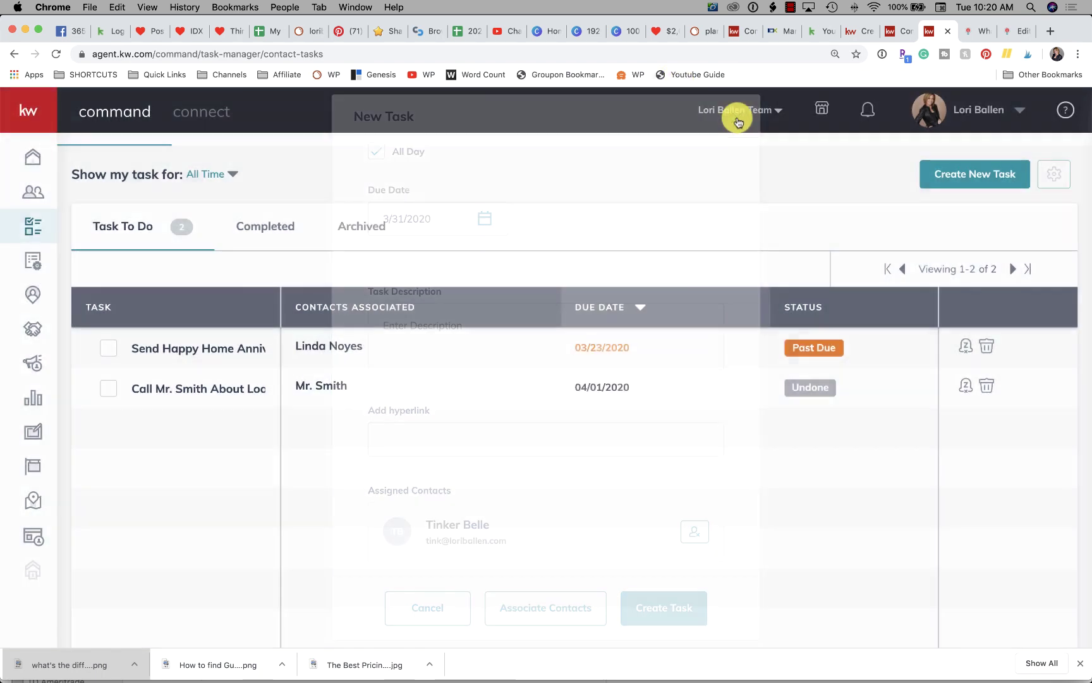
- Open the contact's record from the Contacts list
click(34, 192)
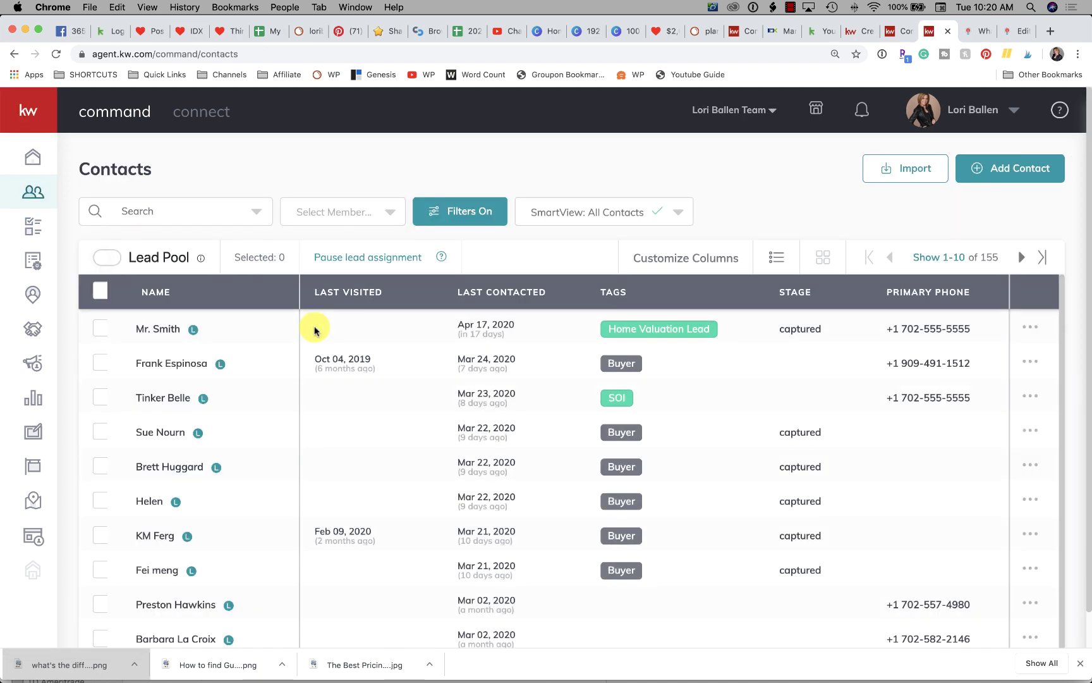
click(160, 330)
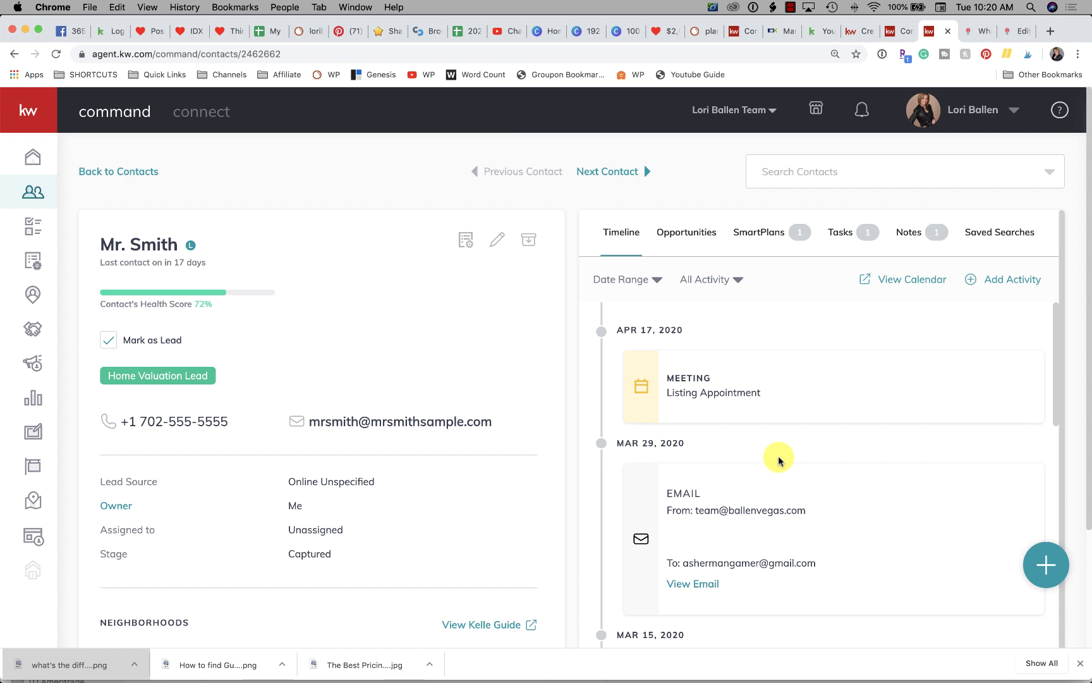
scroll(779, 460, down, 10)
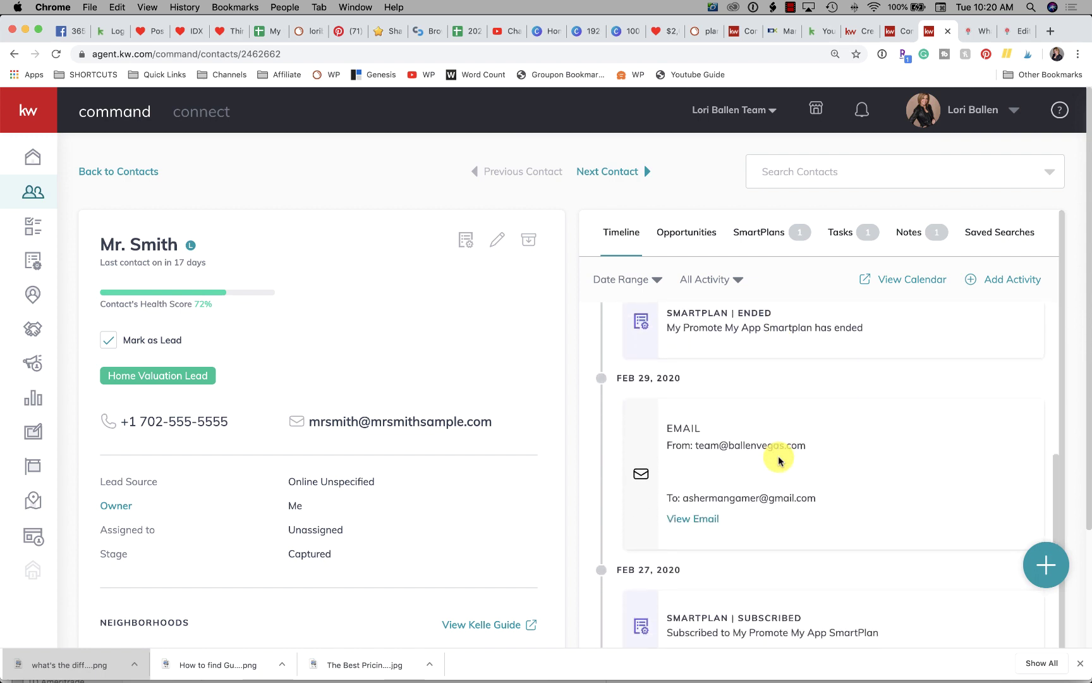
scroll(778, 459, down, 10)
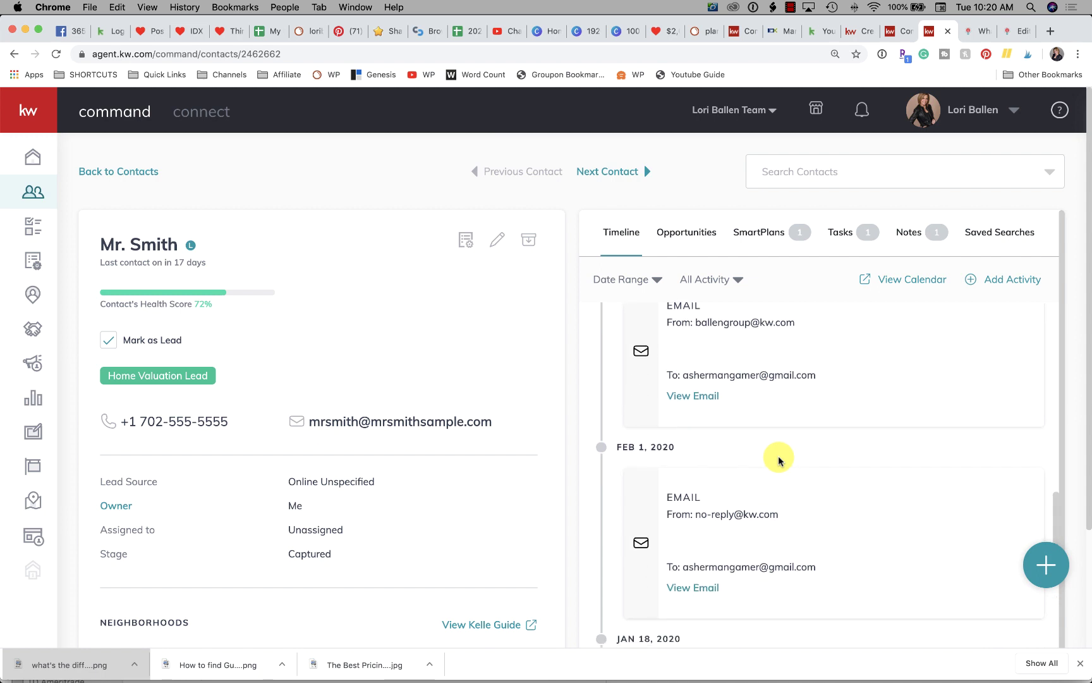
scroll(779, 459, up, 20)
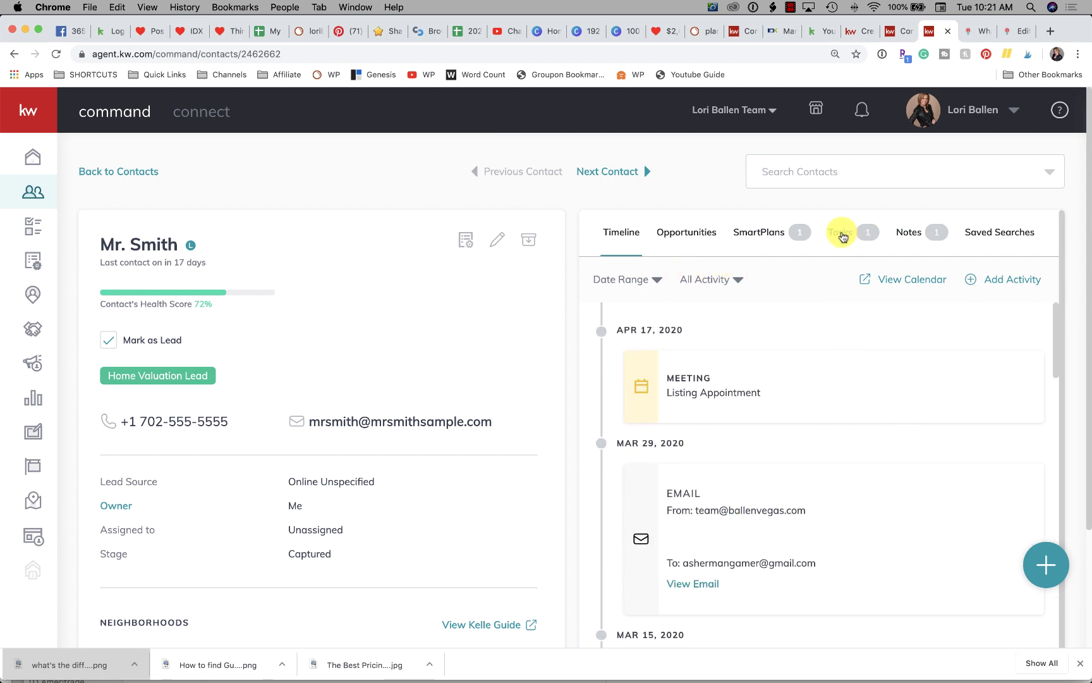
- Check the contact's Tasks tab, then return to the activity Timeline
click(843, 235)
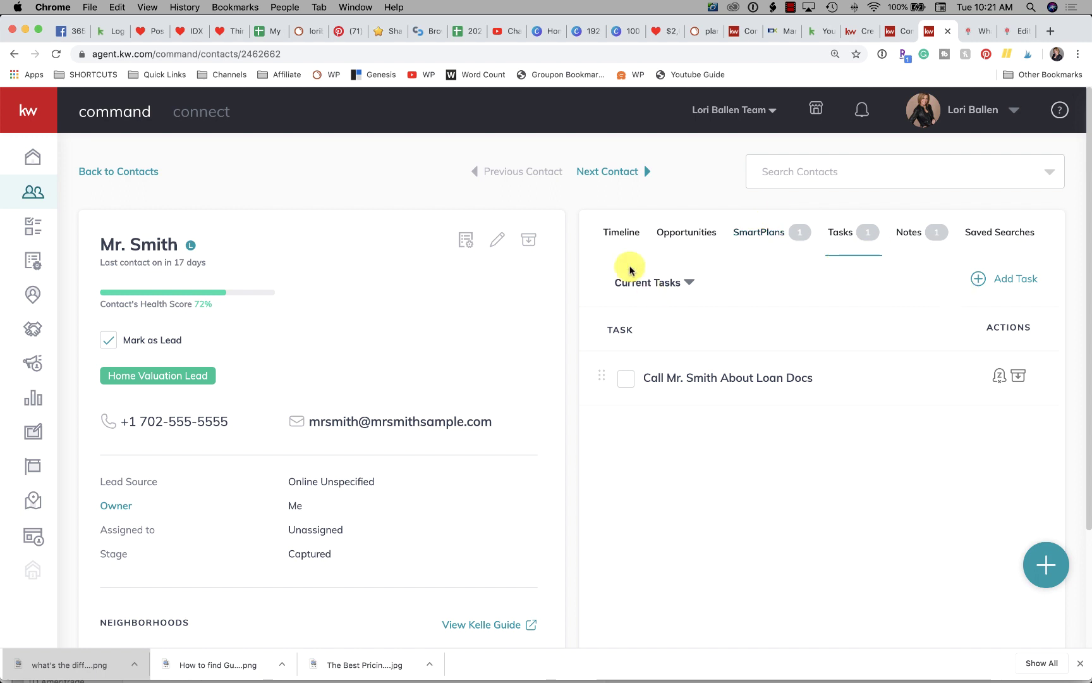
click(623, 233)
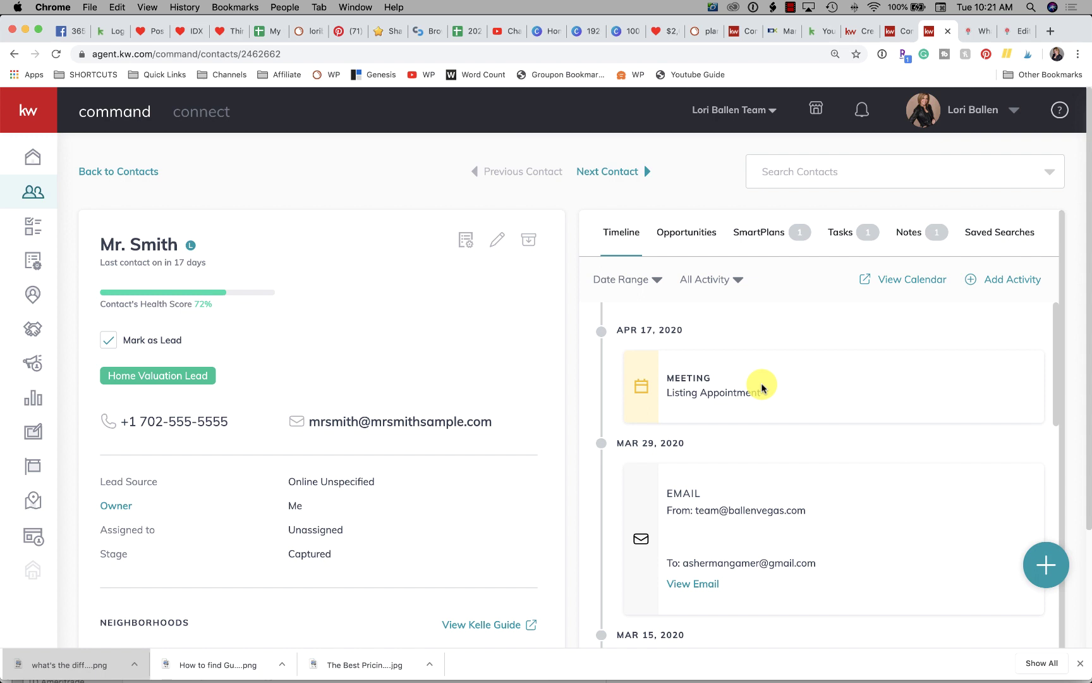
scroll(761, 388, down, 3)
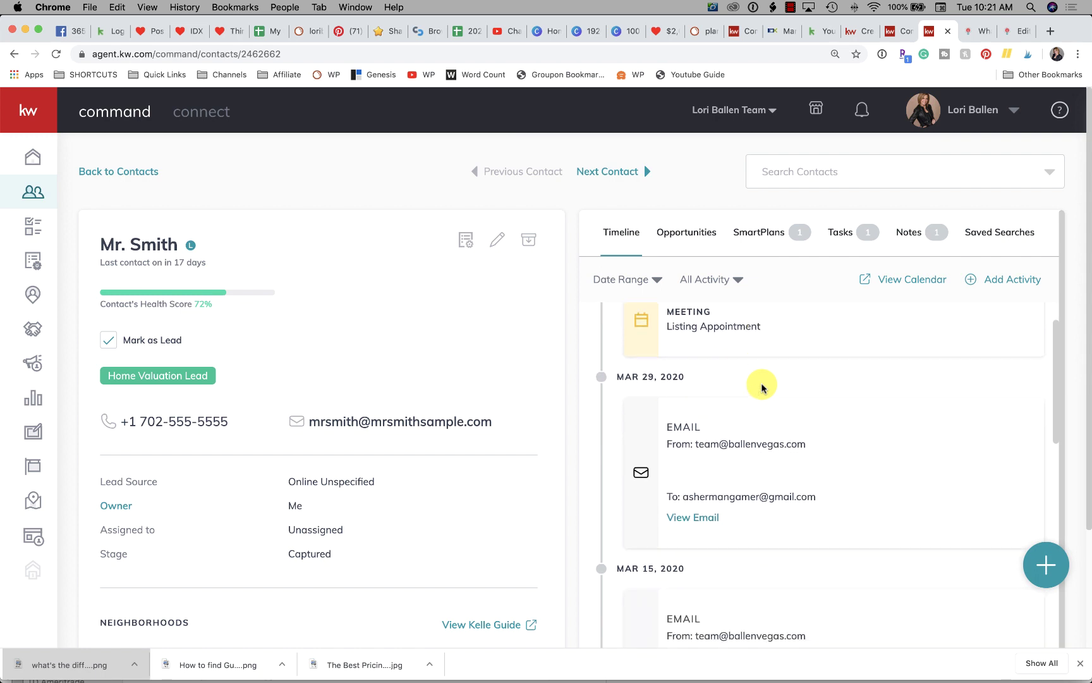
scroll(762, 388, up, 1)
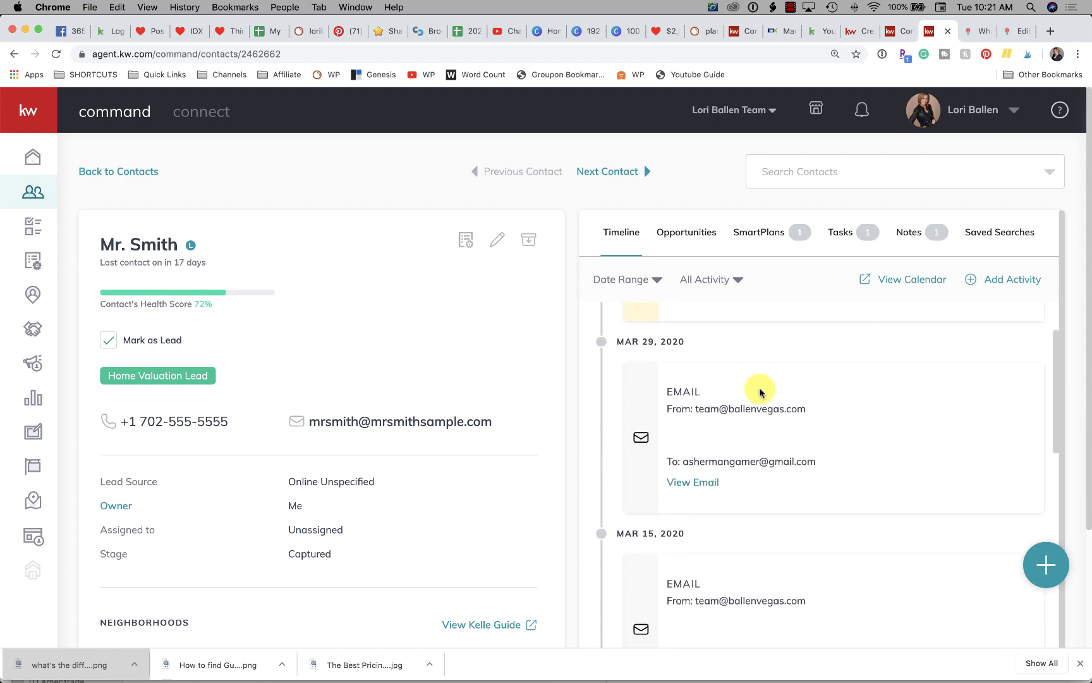
click(689, 485)
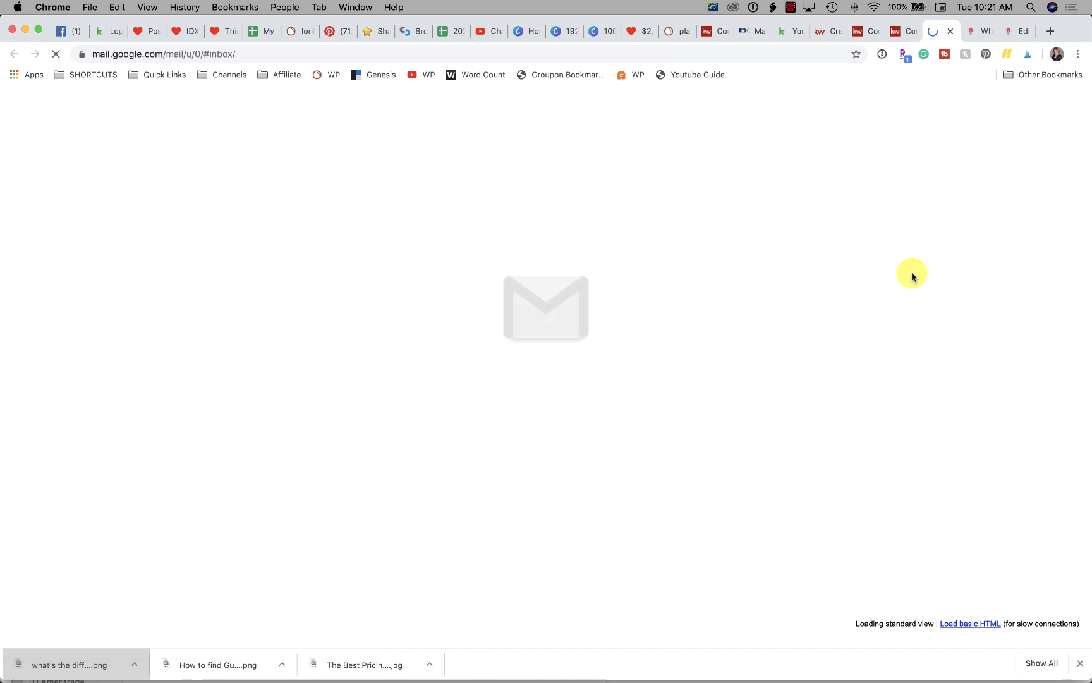
click(897, 30)
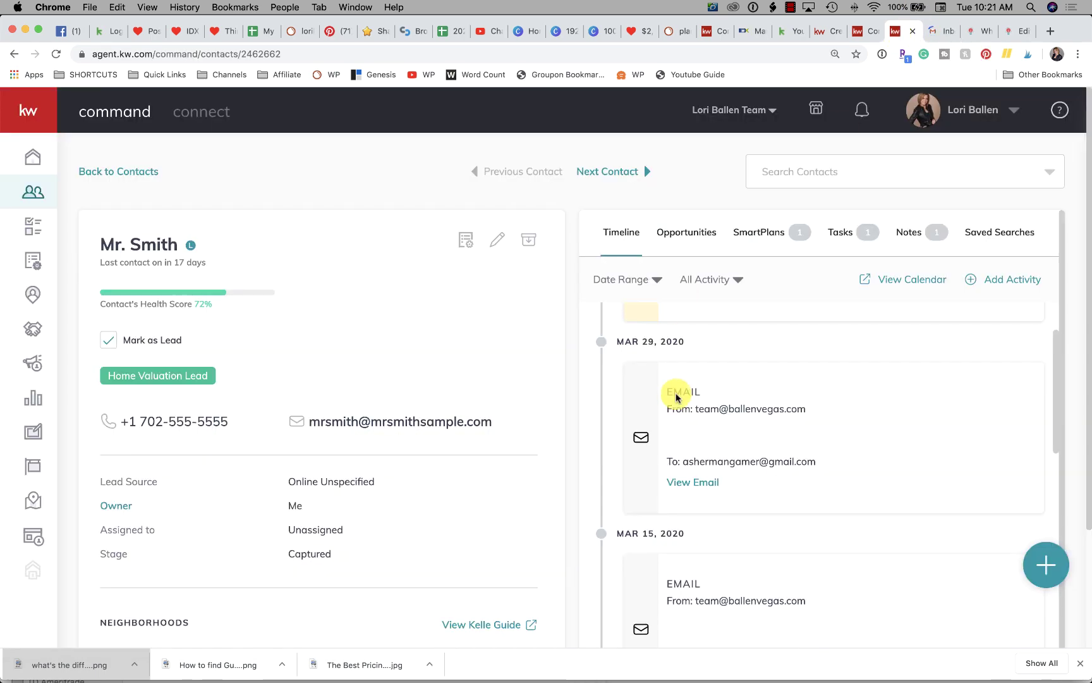
scroll(759, 455, down, 3)
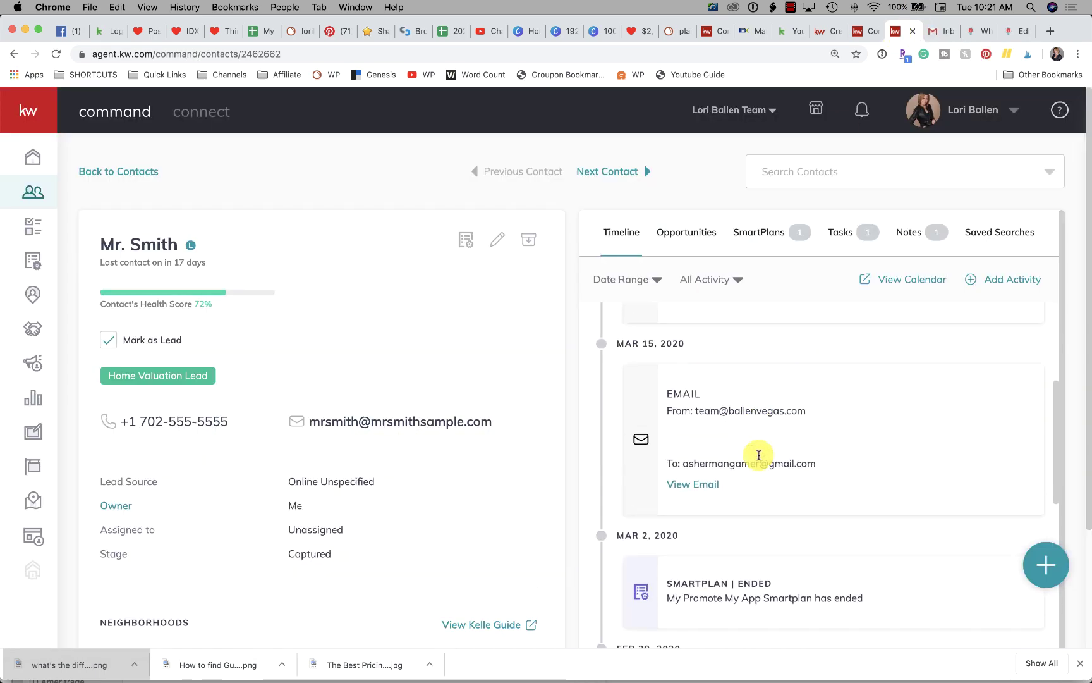
scroll(758, 455, down, 3)
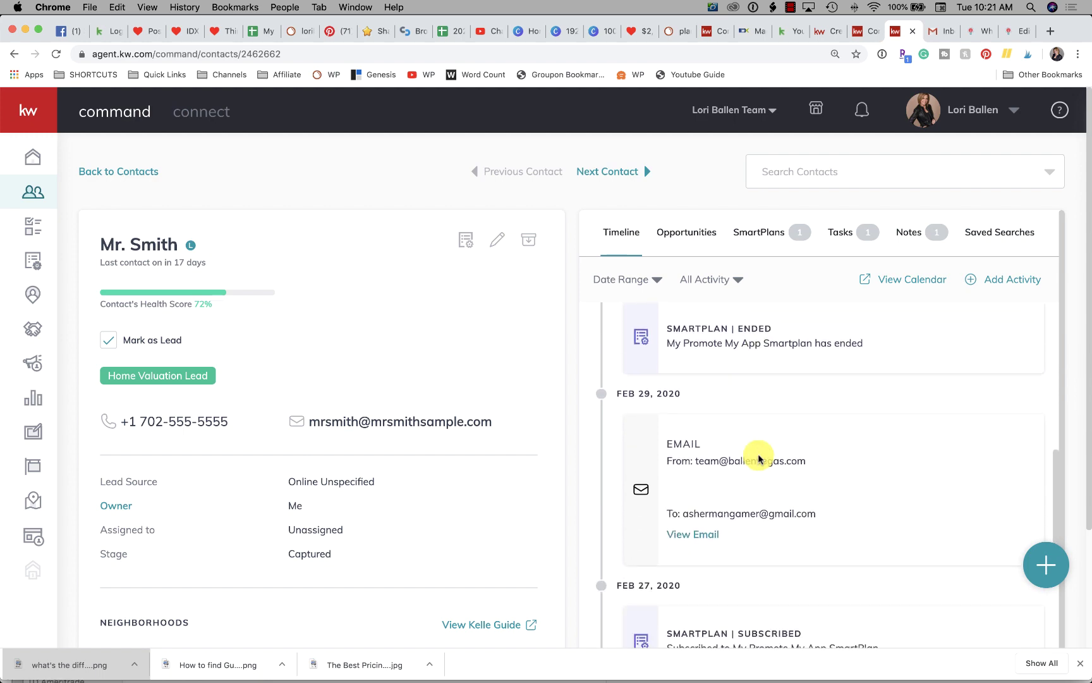
scroll(759, 458, up, 3)
scroll(759, 458, down, 6)
scroll(760, 458, up, 6)
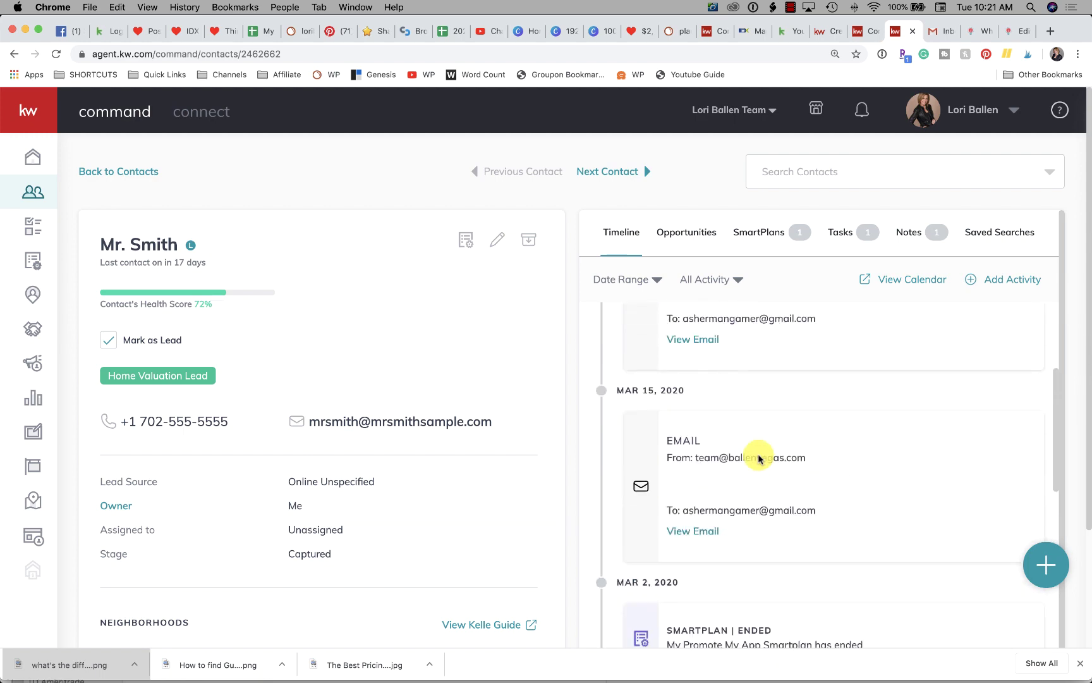
scroll(758, 457, up, 4)
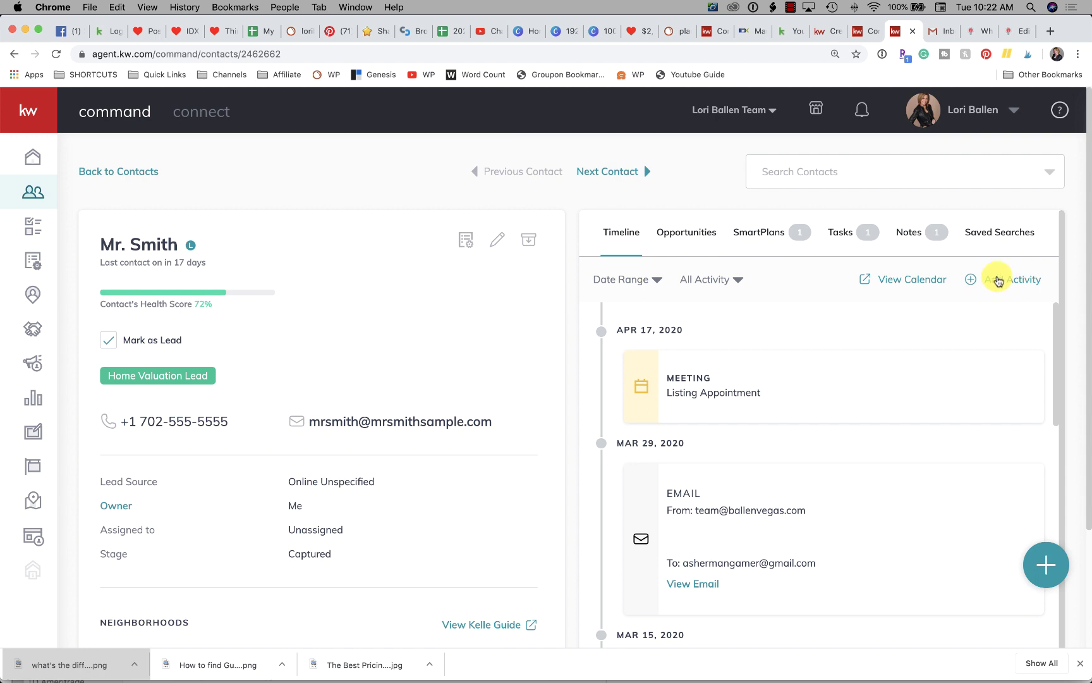
- Create a Google Calendar event for the contact from the floating quick-actions menu
click(1044, 573)
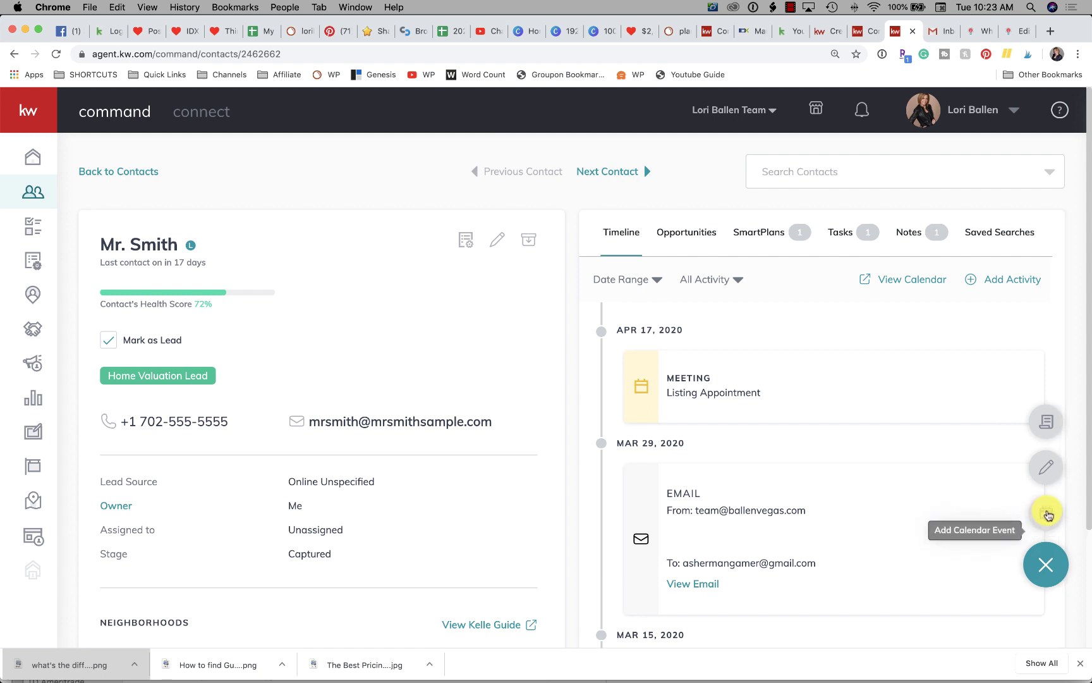
click(1045, 517)
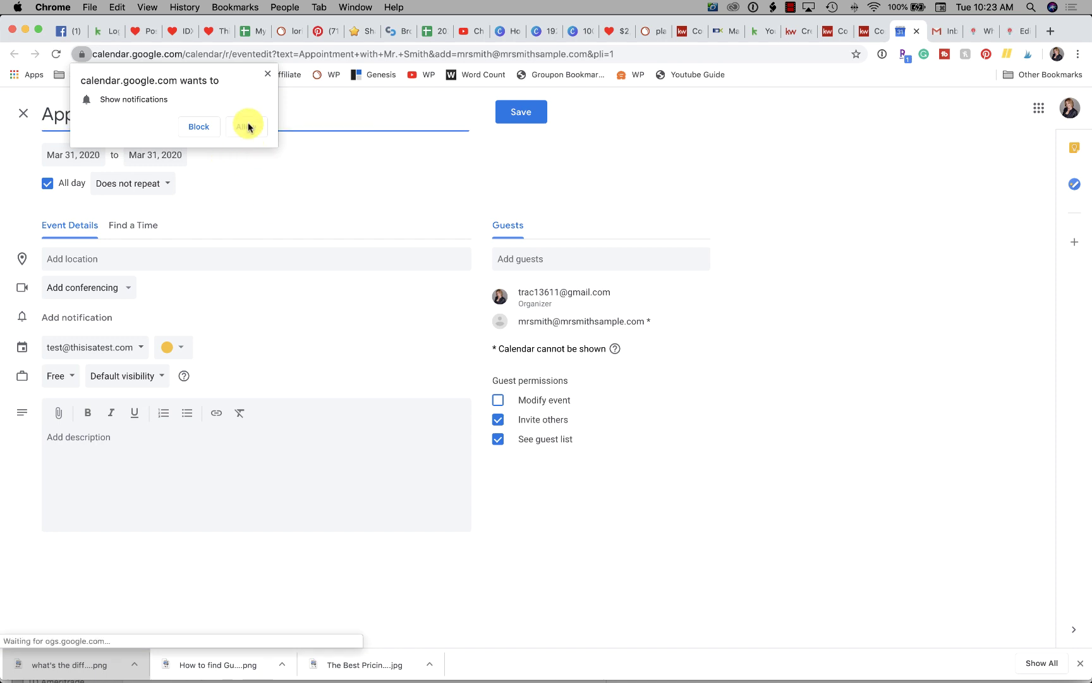
- Make the Mar 31, 2020 appointment a timed event starting at 1:15pm
click(70, 156)
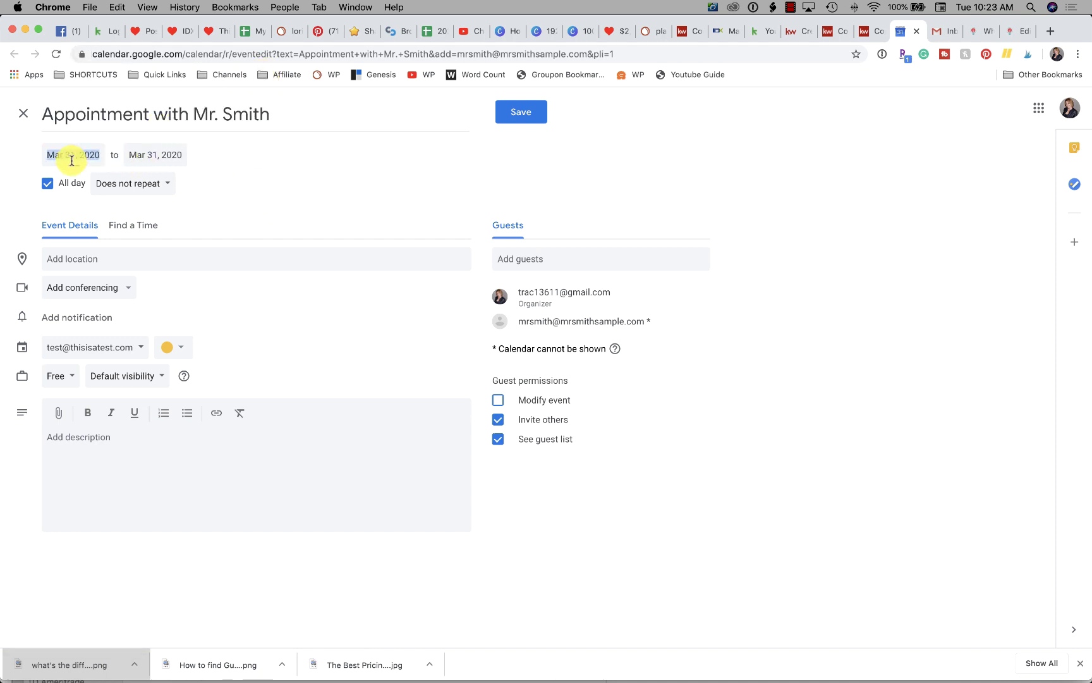
click(217, 155)
click(48, 184)
click(132, 156)
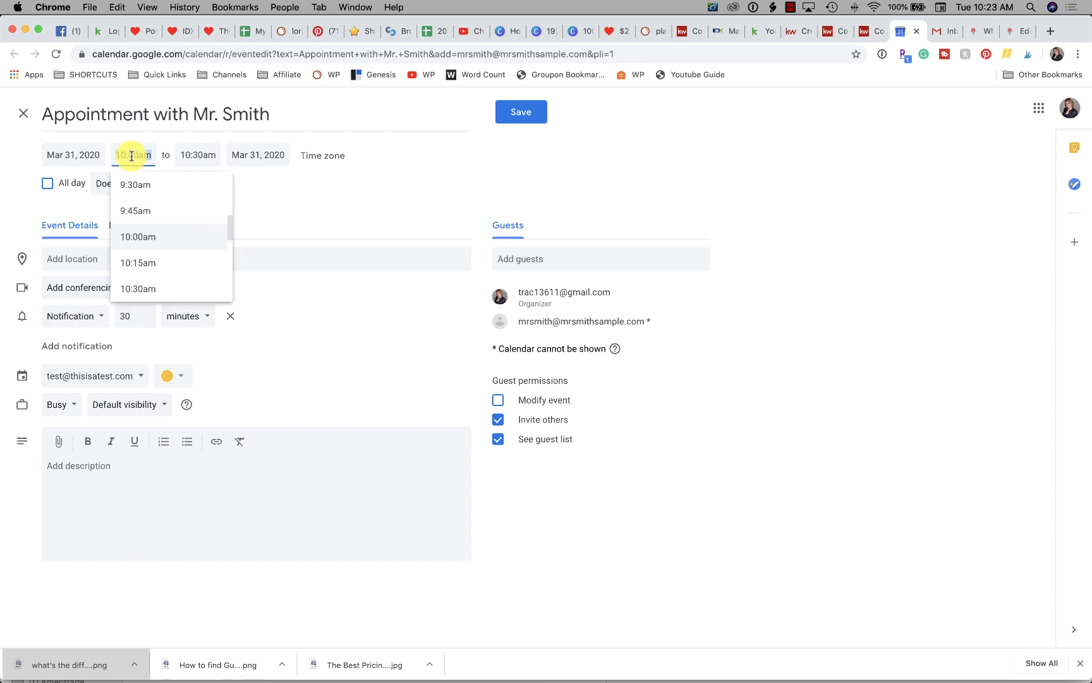
scroll(141, 253, down, 10)
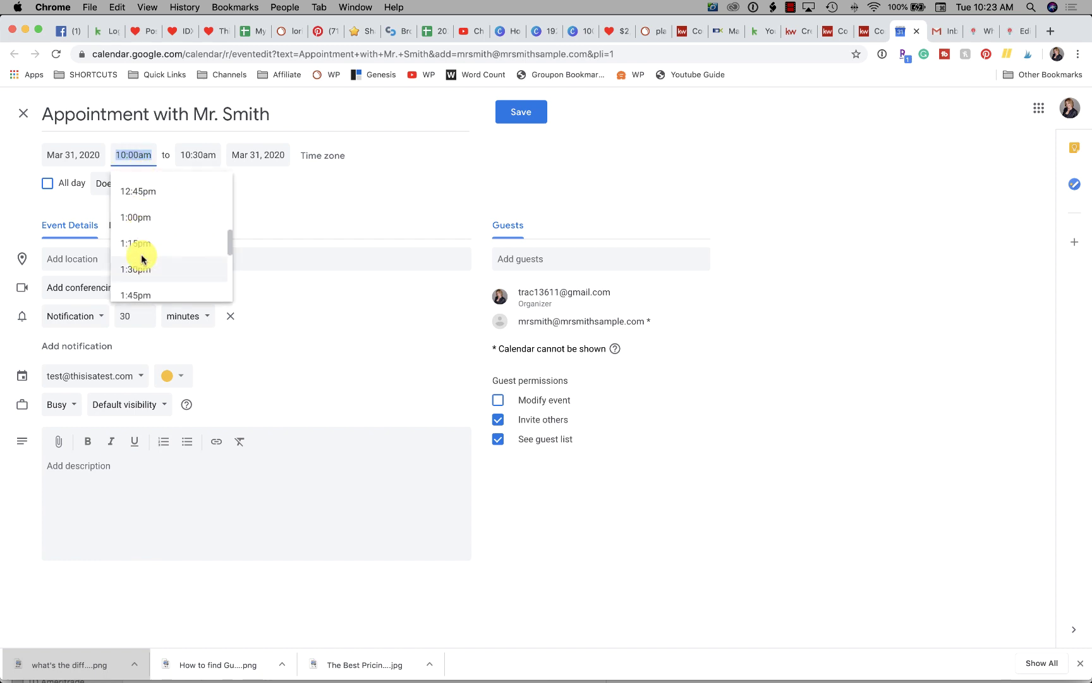
click(140, 244)
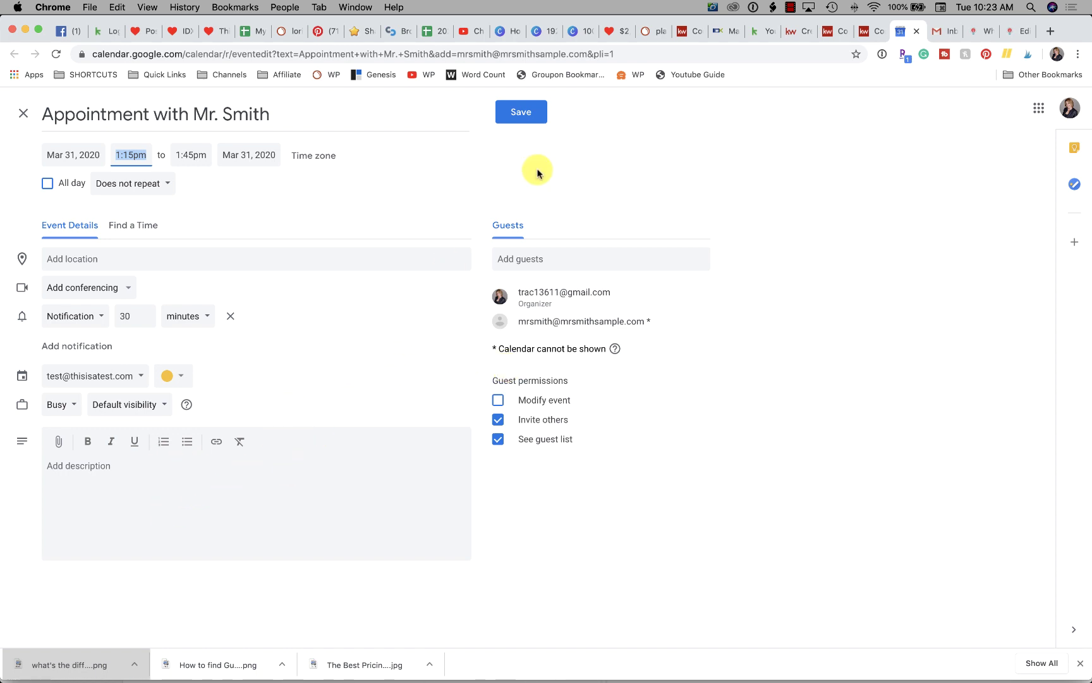
- Save the event without emailing guests and return to the KW Command contact page
click(522, 117)
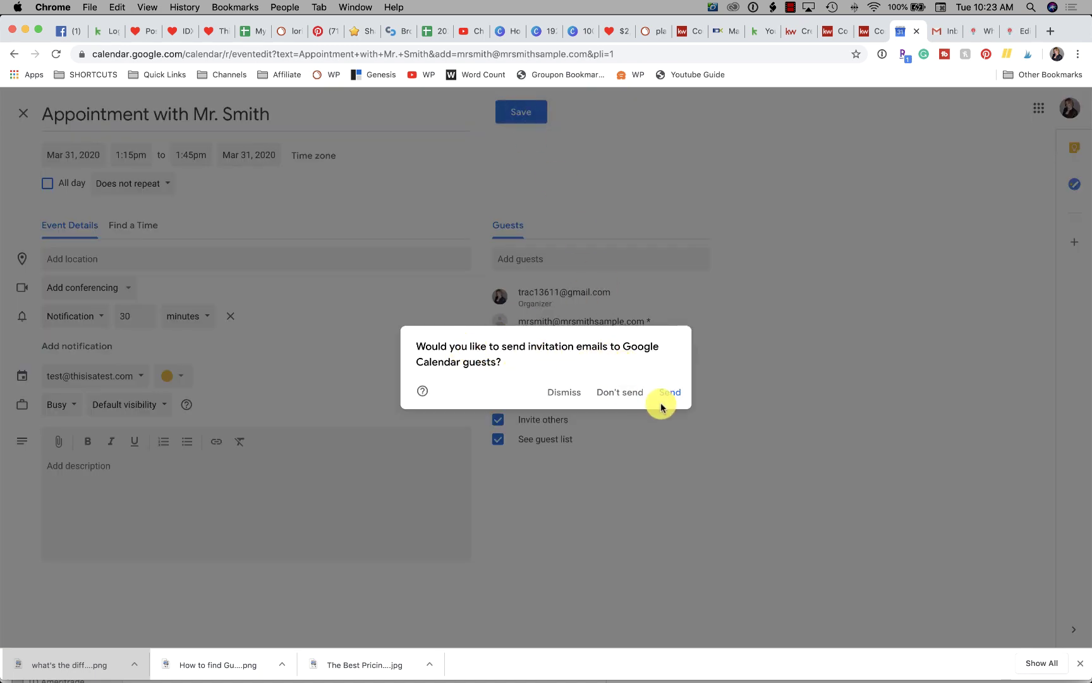
click(622, 395)
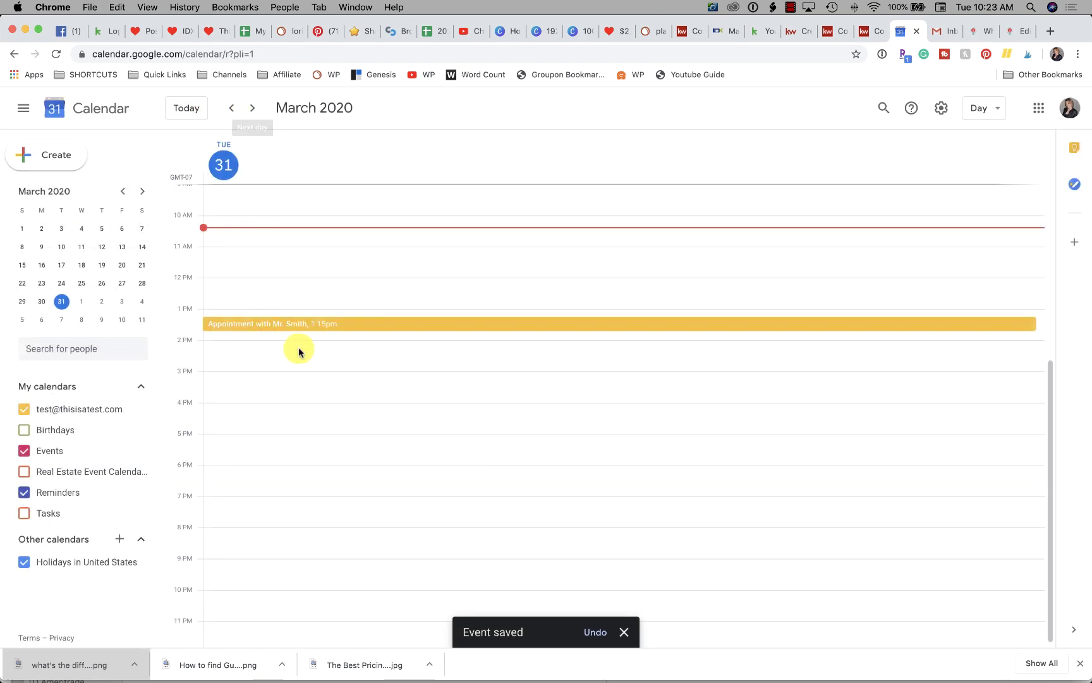
click(867, 39)
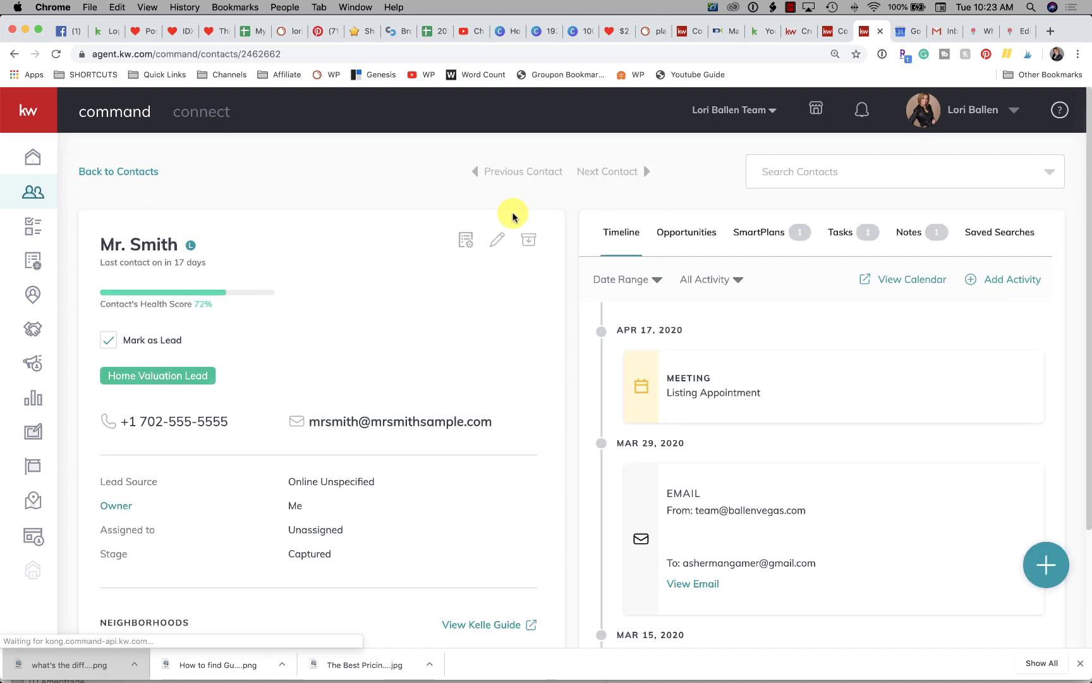
- Start a new task from the contact's Tasks tab and focus the Task Name field
scroll(772, 418, down, 10)
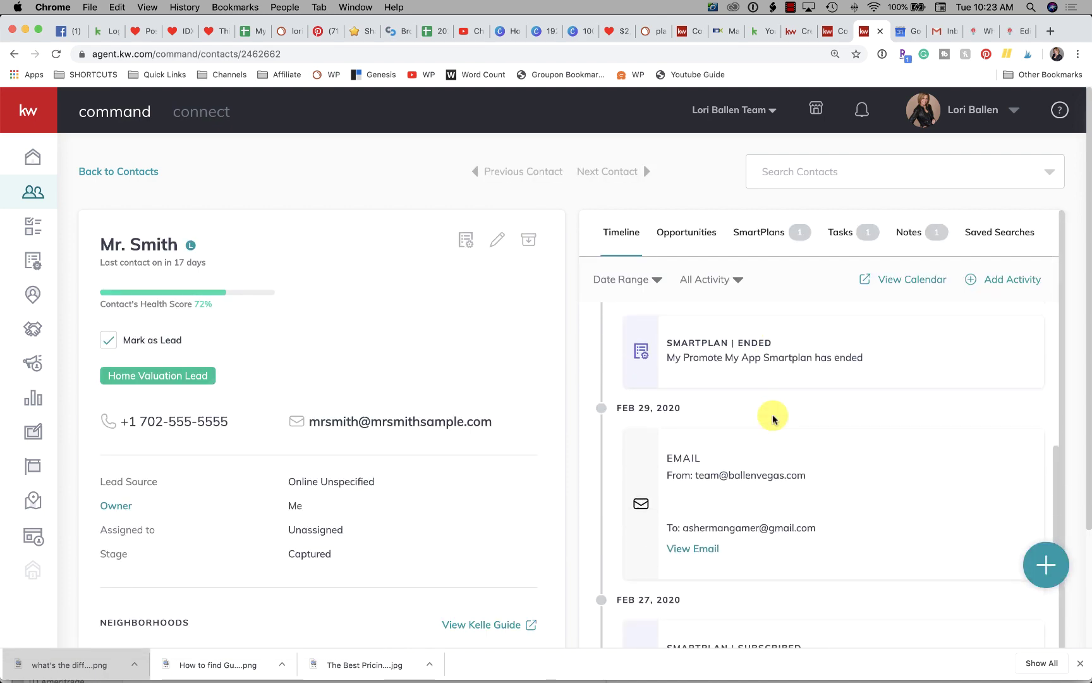
scroll(773, 419, down, 3)
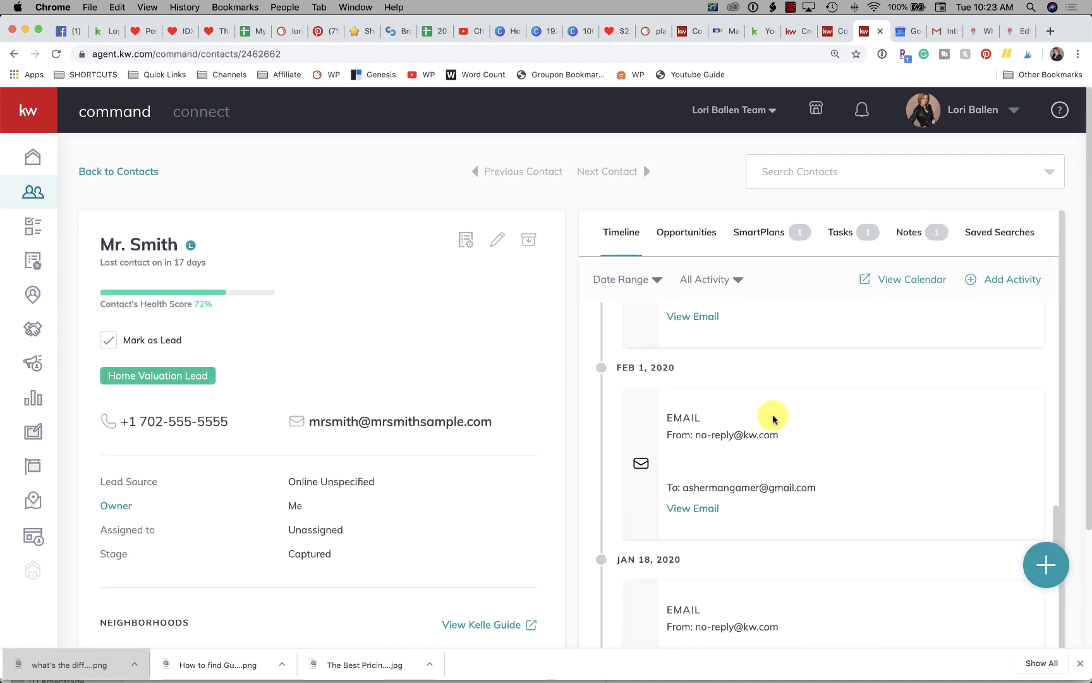
scroll(773, 418, up, 15)
scroll(678, 227, down, 1)
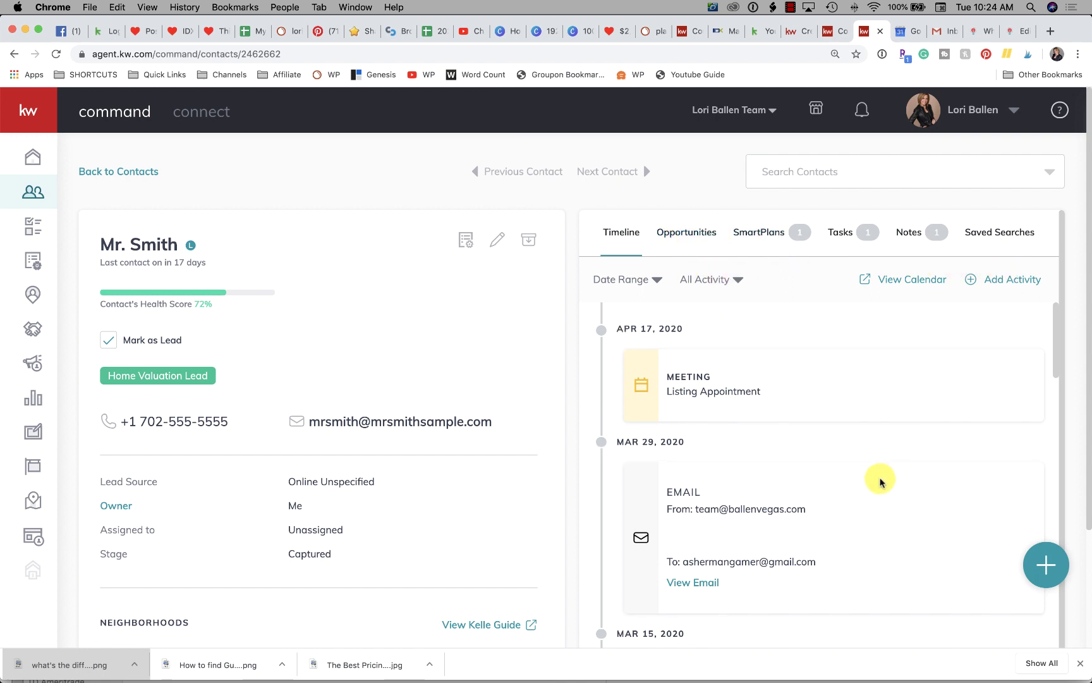
scroll(885, 404, down, 1)
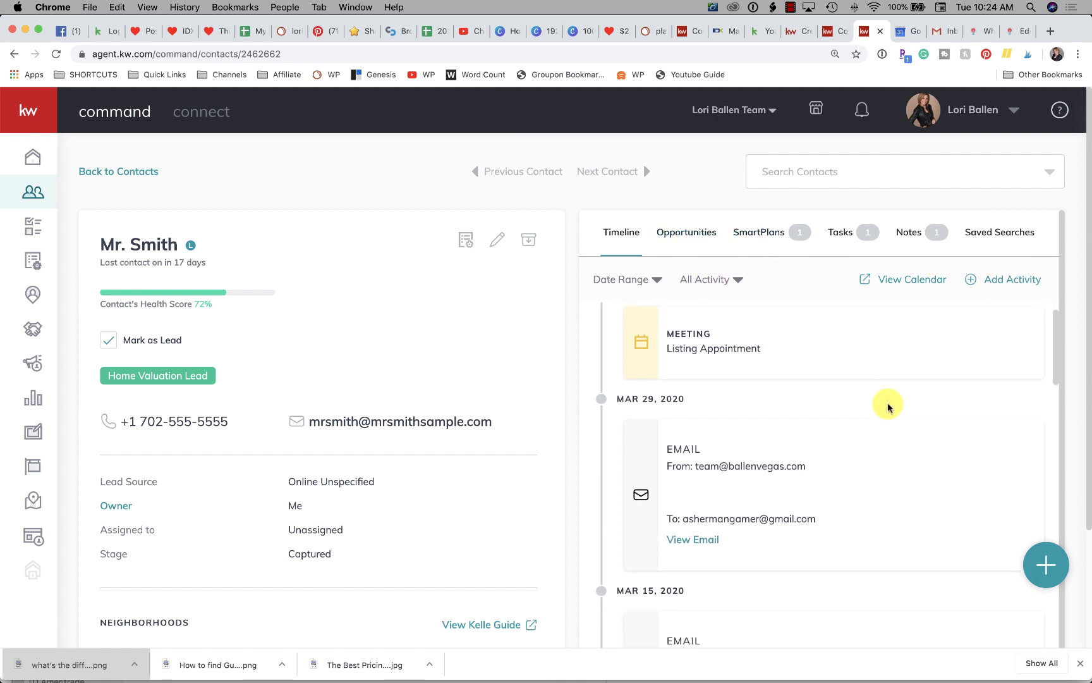
scroll(888, 407, up, 1)
scroll(889, 407, down, 2)
scroll(888, 407, up, 2)
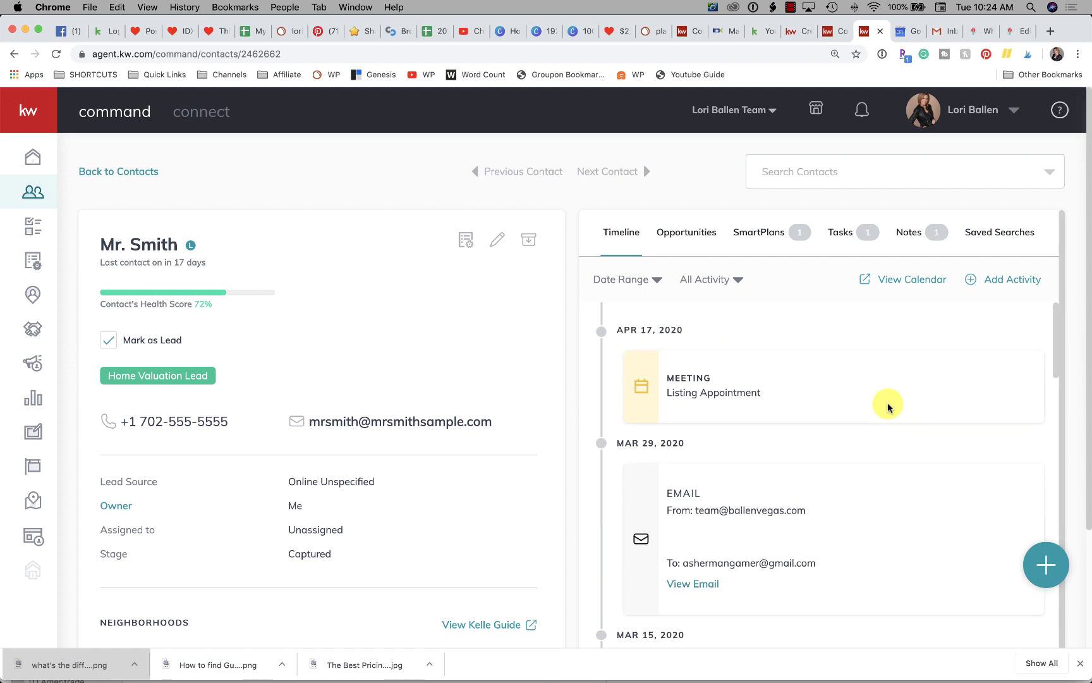
scroll(887, 405, down, 8)
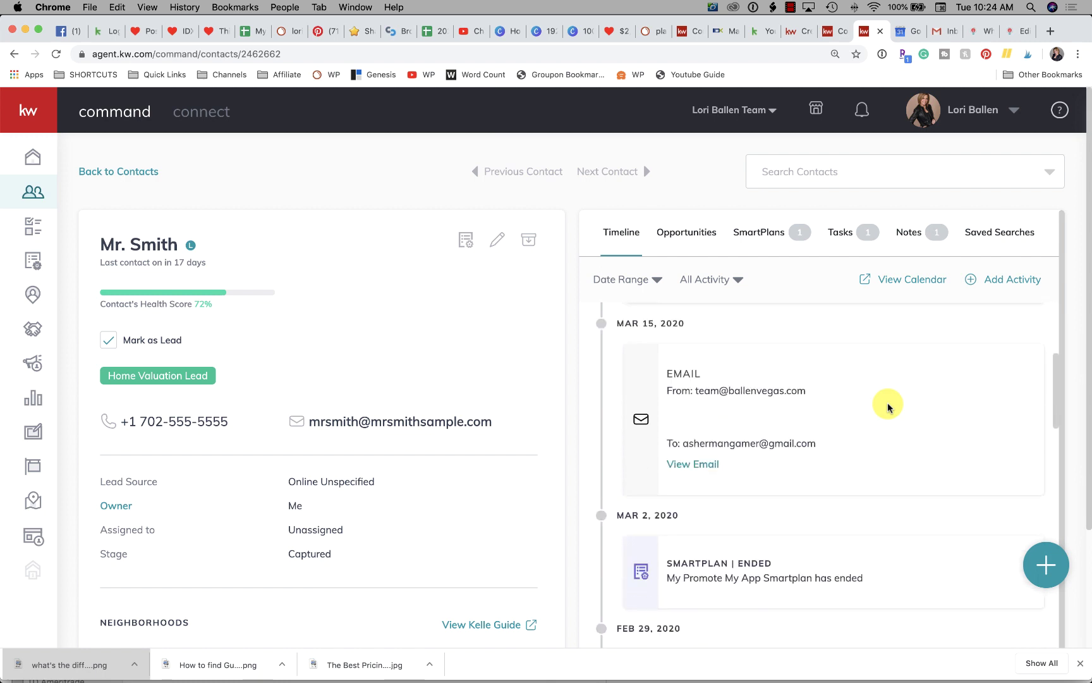
scroll(887, 404, up, 8)
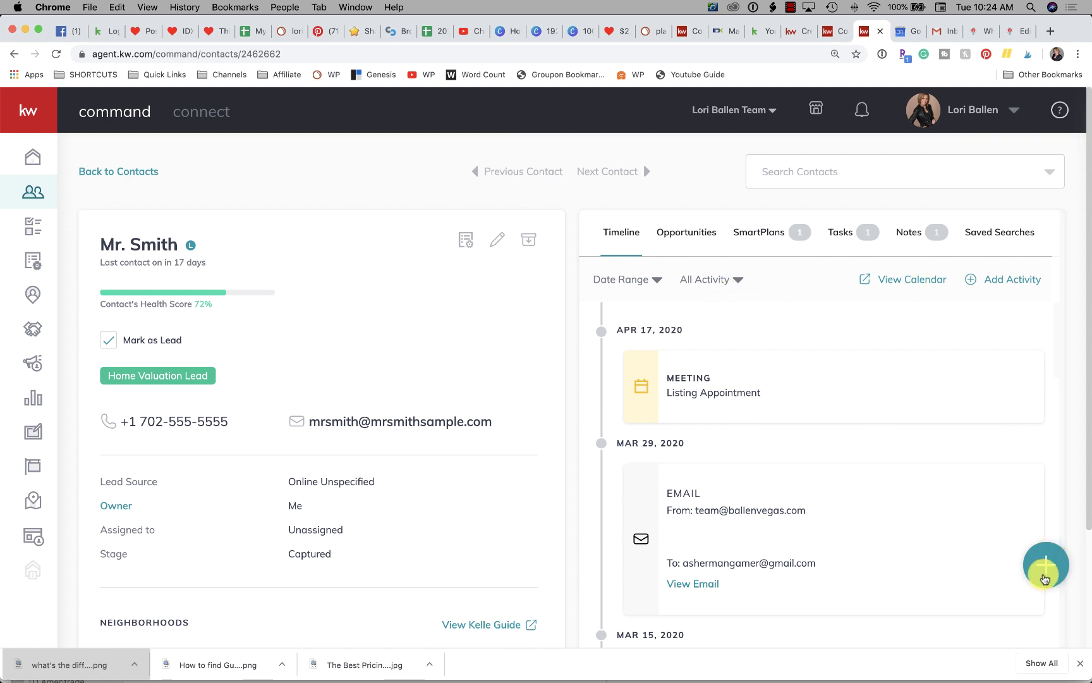
click(838, 229)
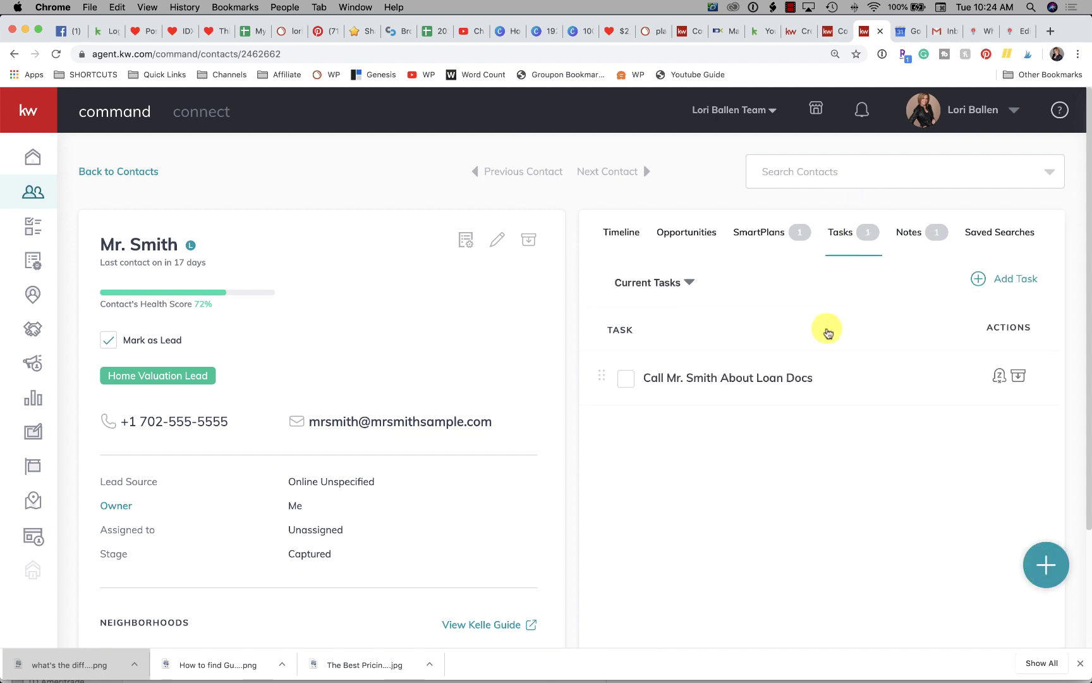
click(1002, 280)
click(434, 190)
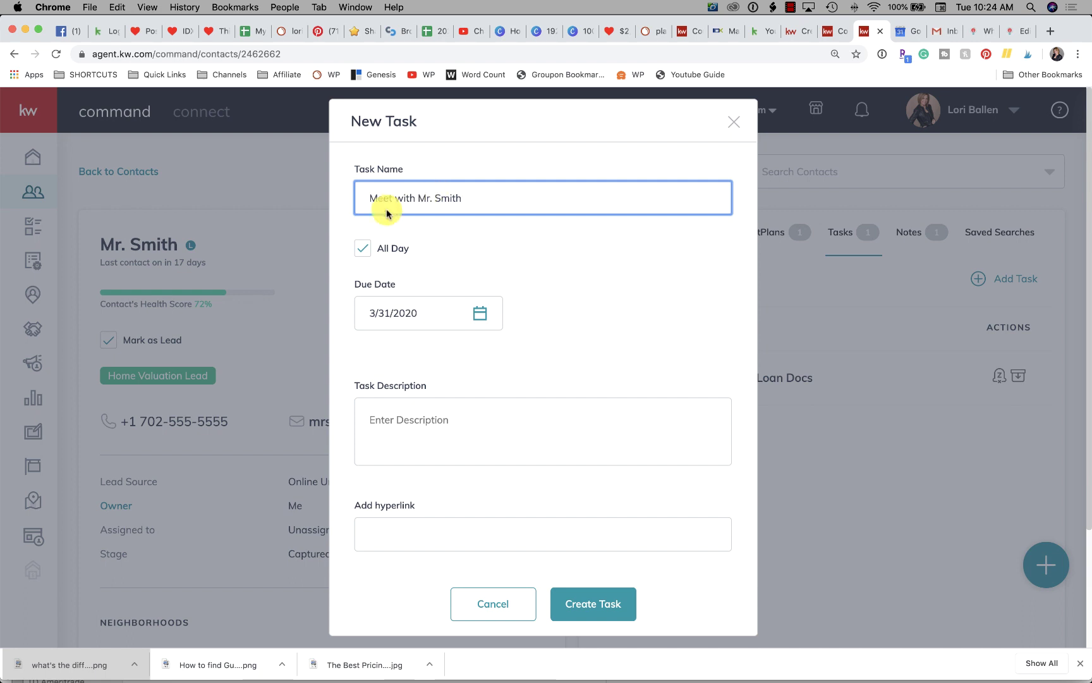
- Make the meeting task due at 2:00 PM instead of all day and create it
click(364, 249)
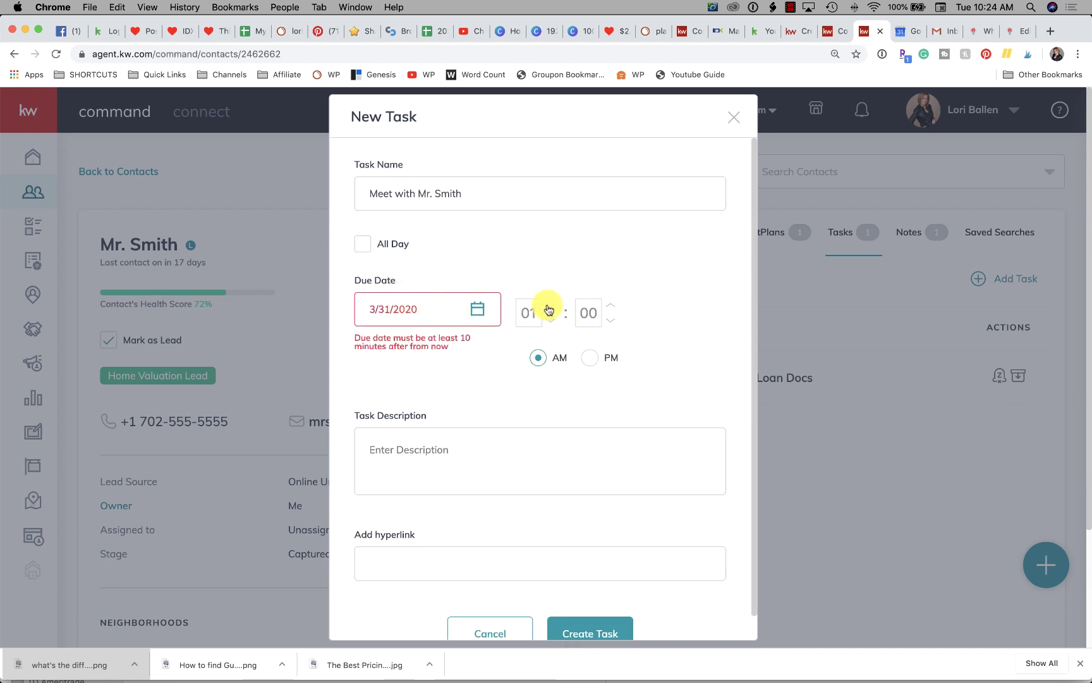
click(590, 358)
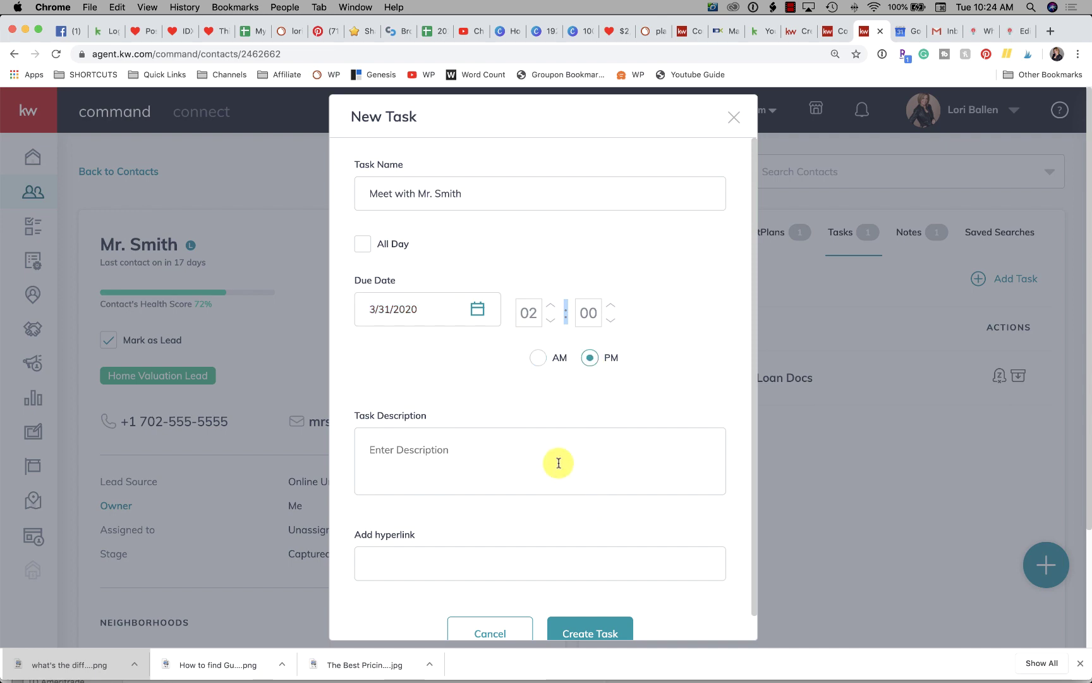
click(592, 634)
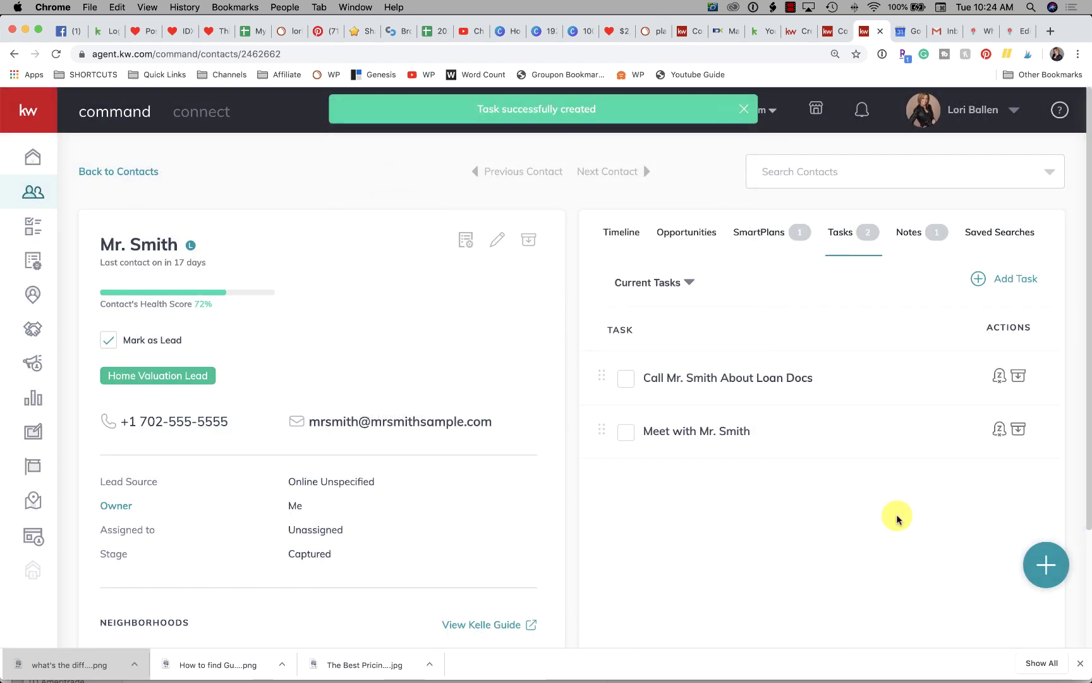
- Return to the contact's Timeline and reload the page
click(621, 232)
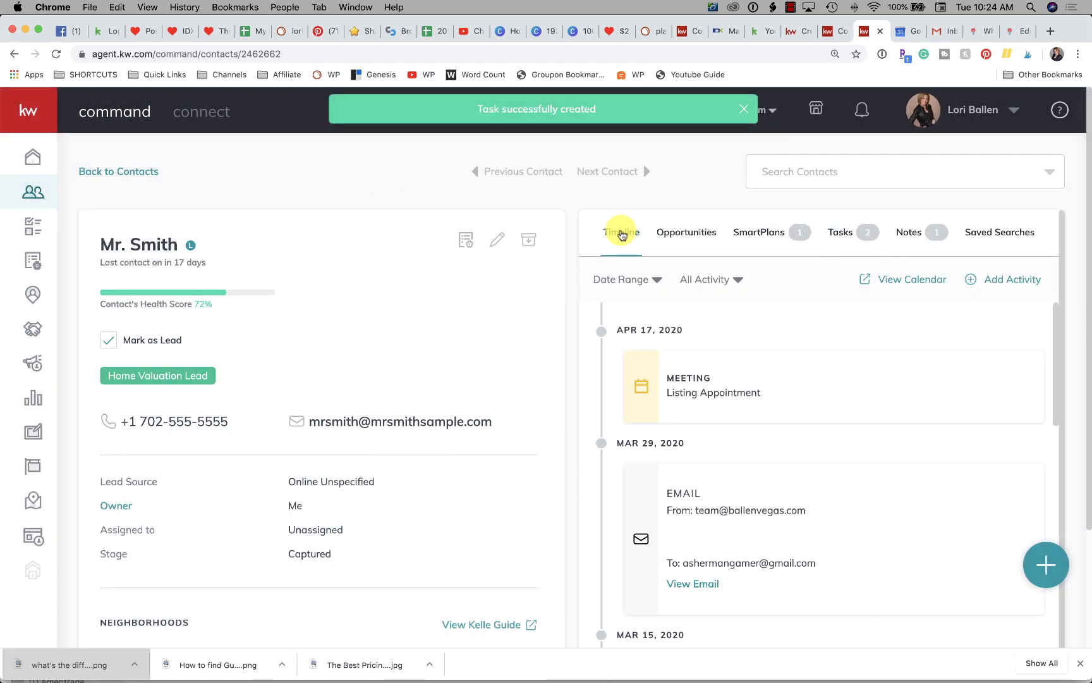
scroll(685, 394, down, 2)
scroll(679, 354, up, 2)
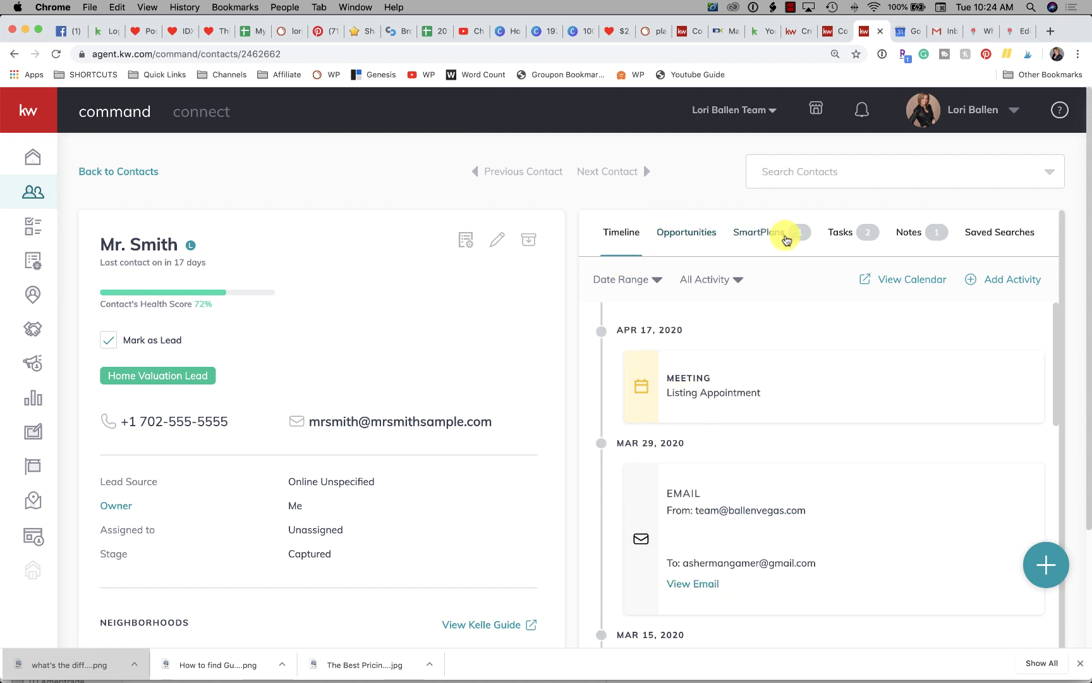
key(super+r)
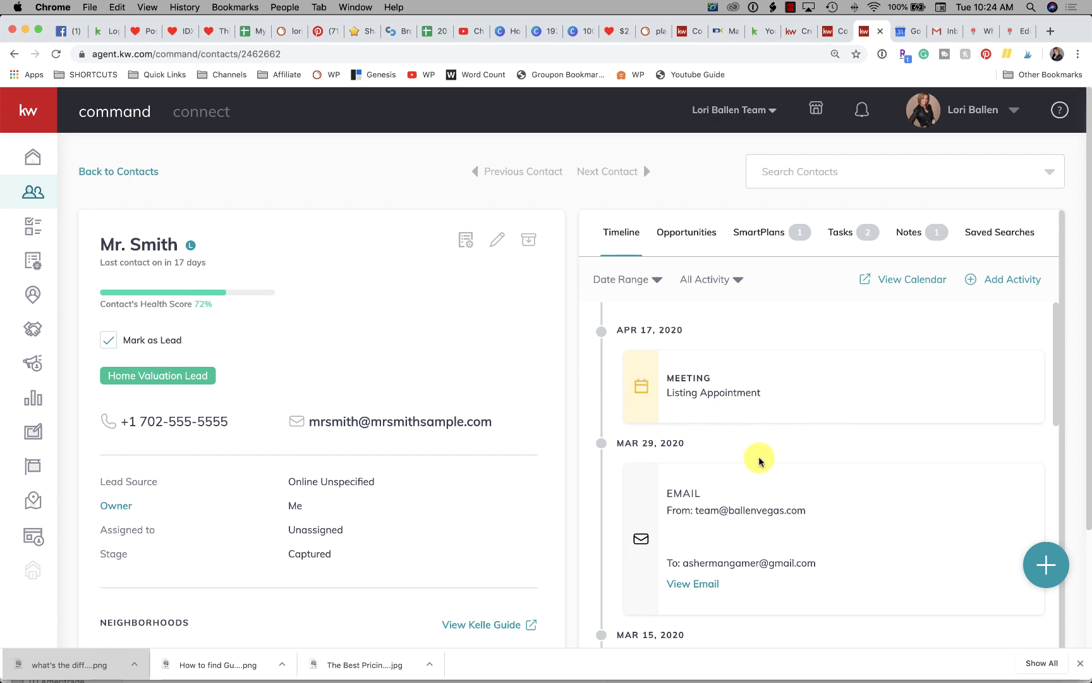
scroll(757, 458, down, 6)
scroll(758, 459, up, 6)
scroll(756, 458, down, 3)
scroll(756, 456, down, 3)
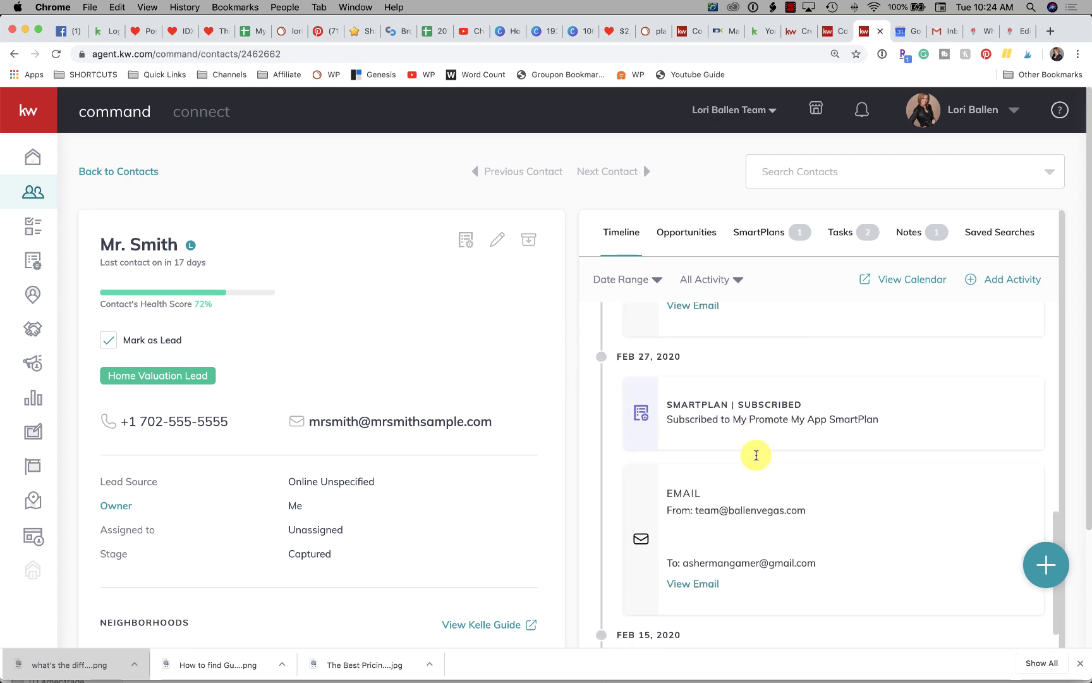
scroll(756, 453, up, 6)
- Review the contact's Opportunities, SmartPlans, Tasks and Notes tabs, then scroll the Timeline
click(686, 238)
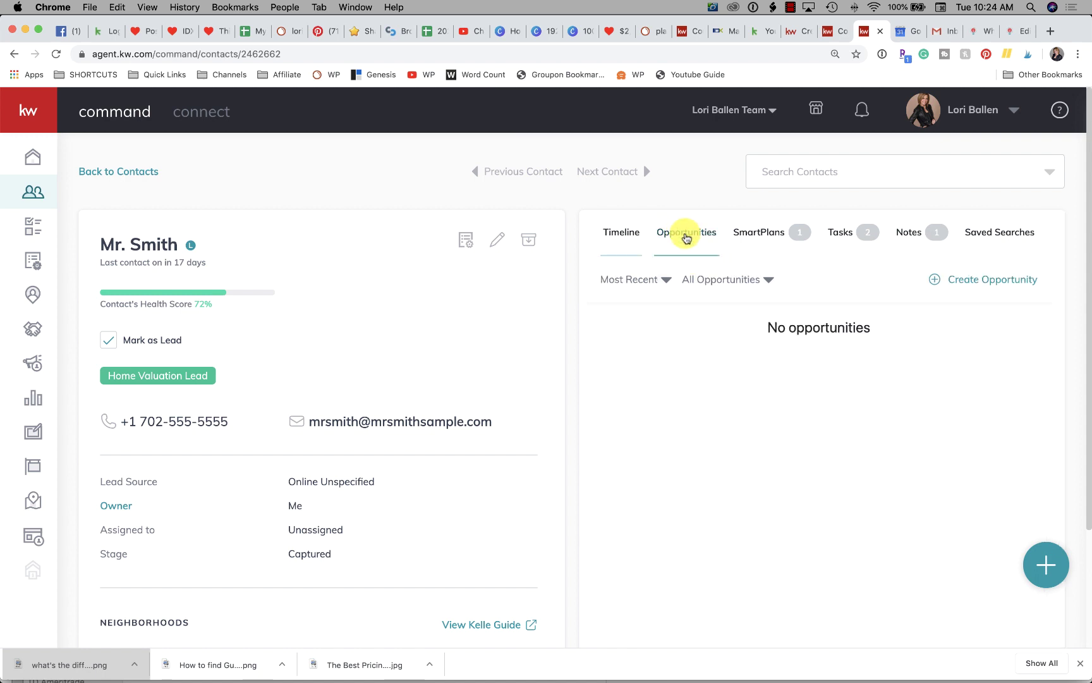
click(763, 236)
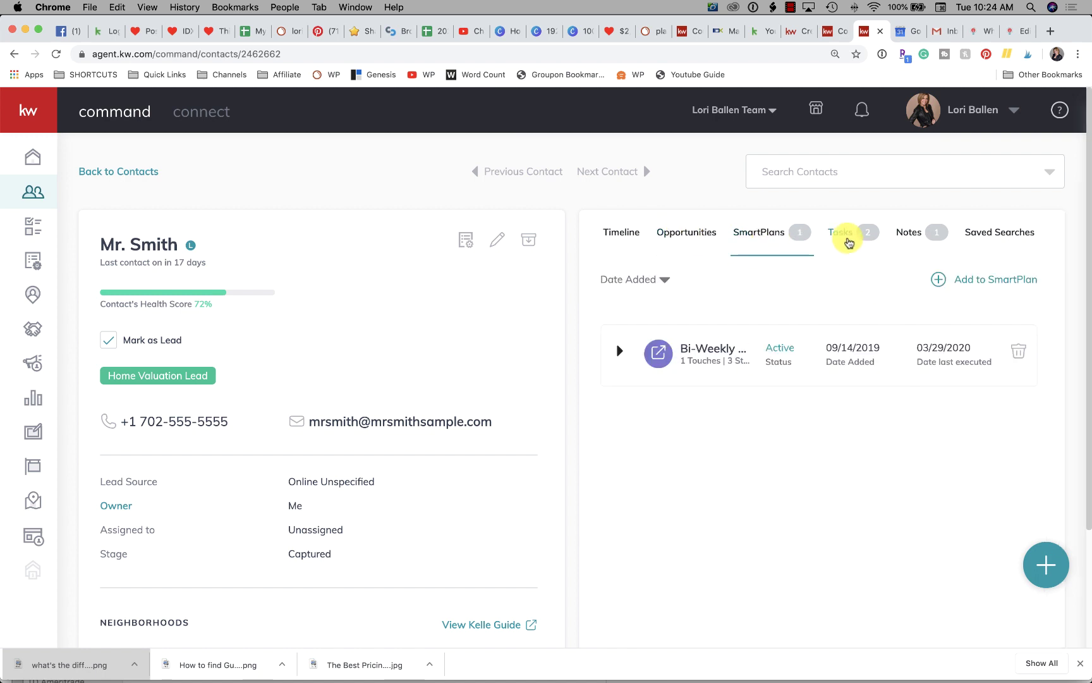
click(840, 233)
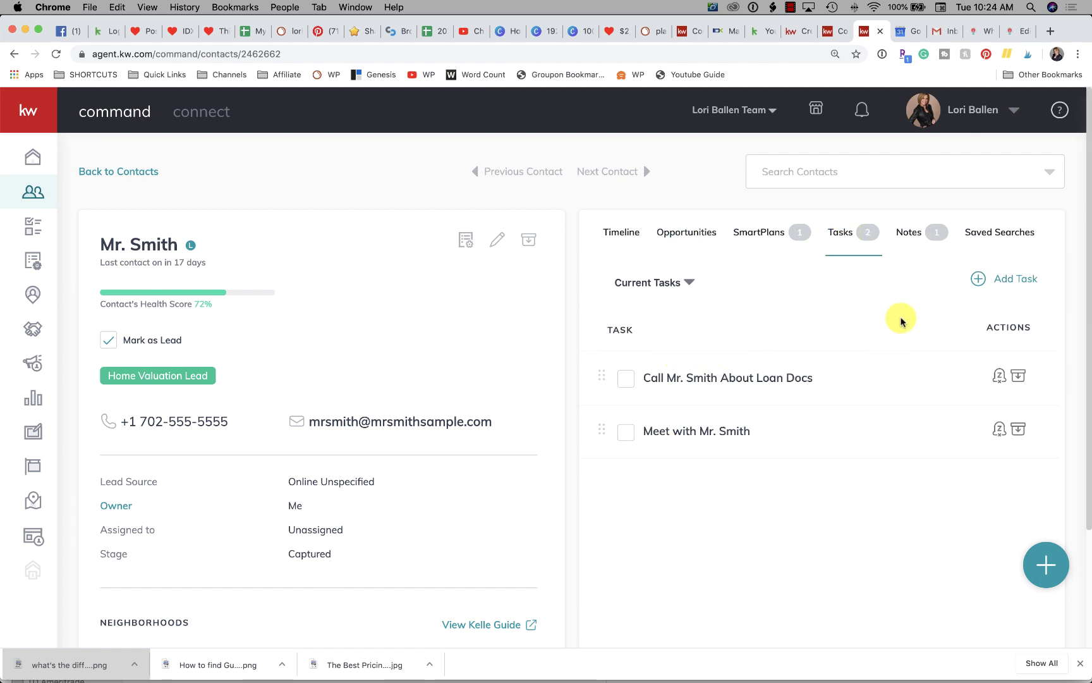
click(906, 233)
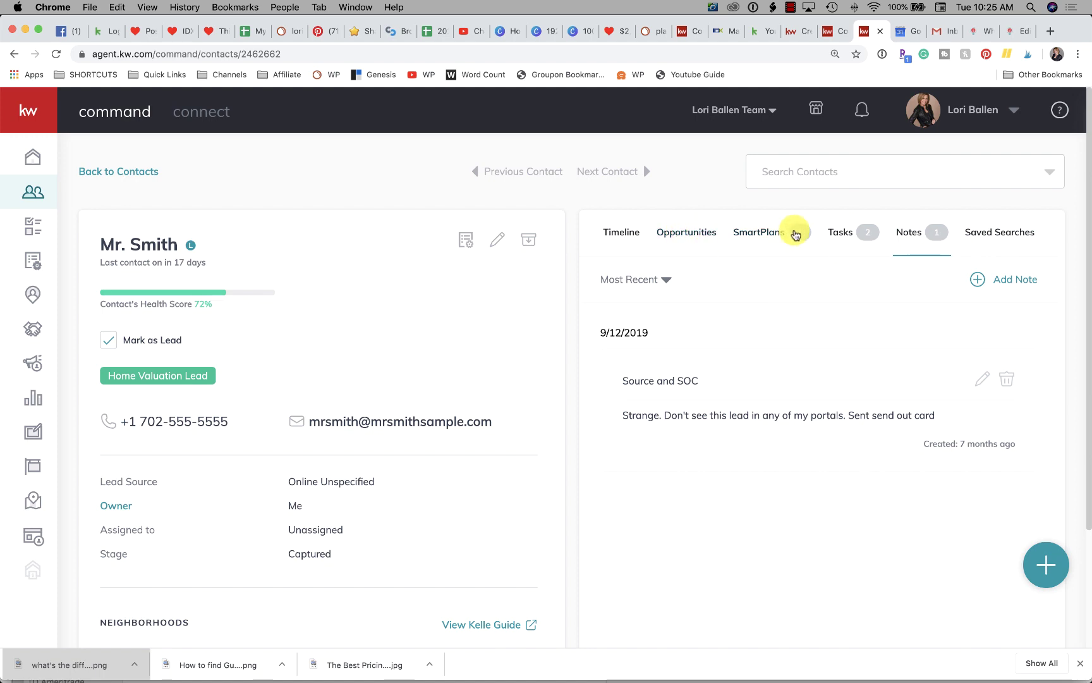
click(613, 231)
scroll(743, 368, down, 5)
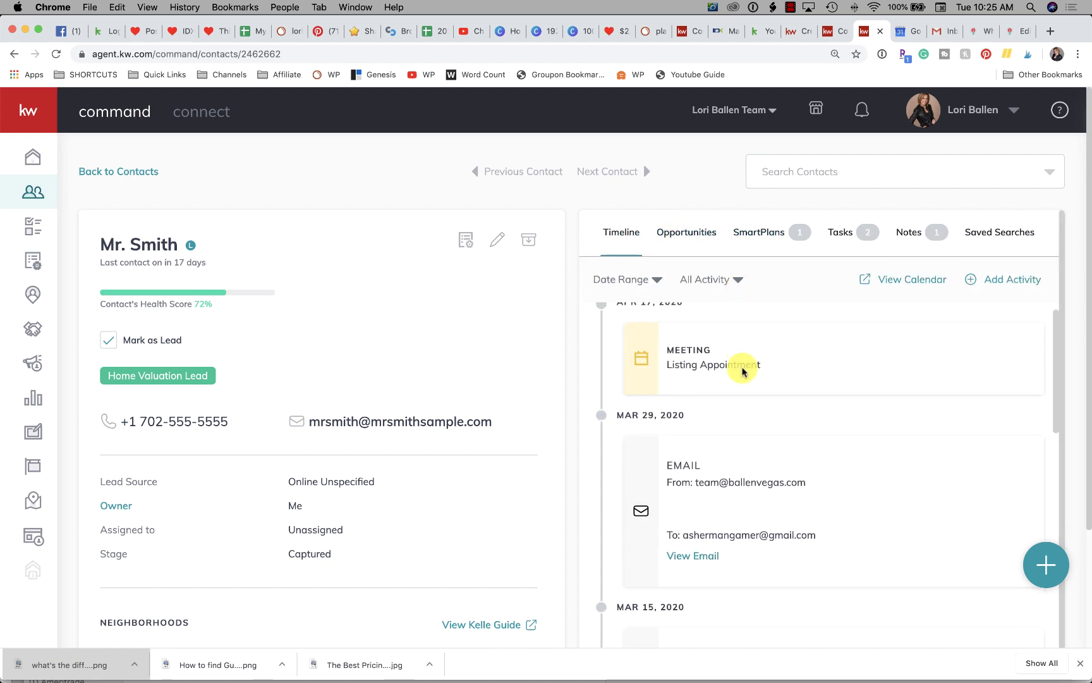
scroll(739, 367, down, 3)
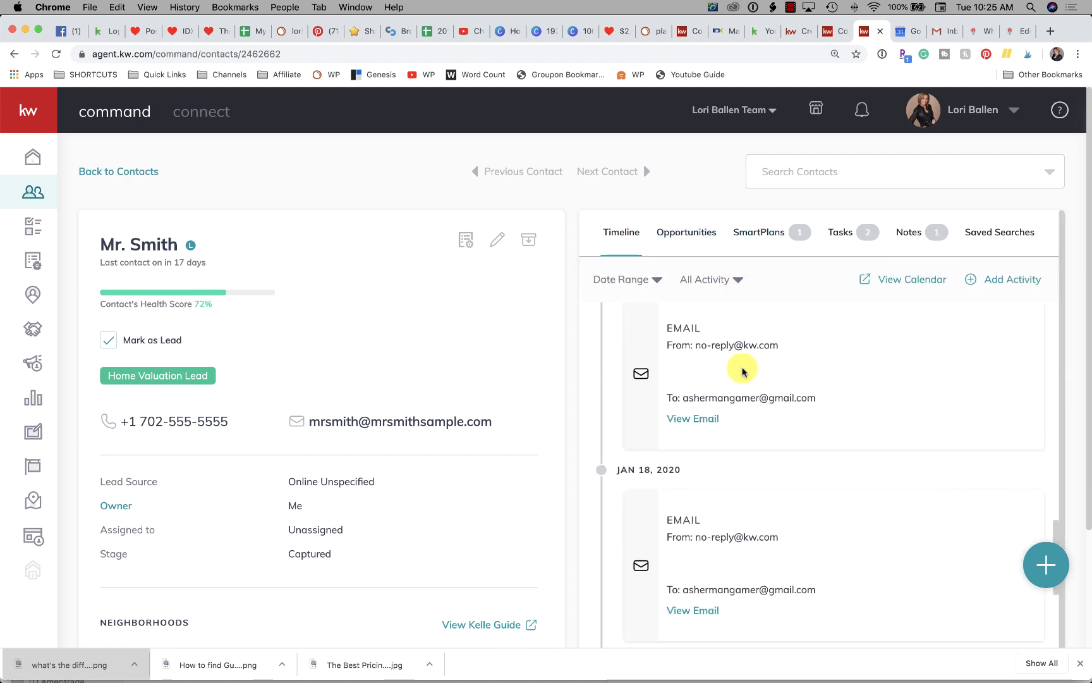
scroll(740, 360, up, 10)
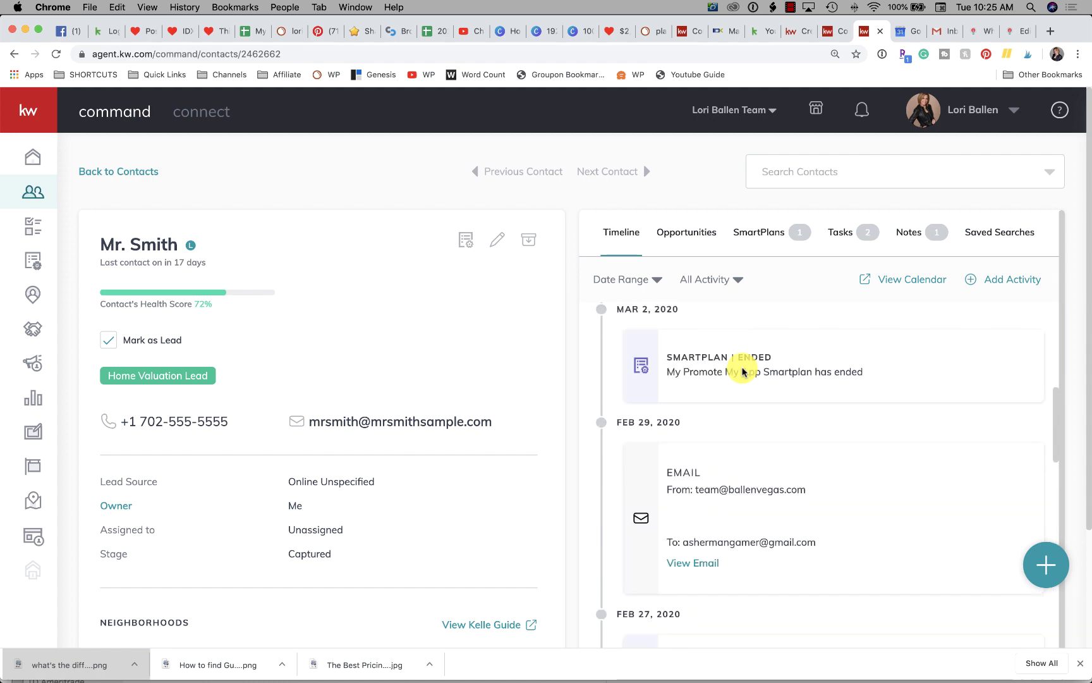
- Open the Task Manager to see today's contact tasks, including the 2:00 PM meeting
click(33, 229)
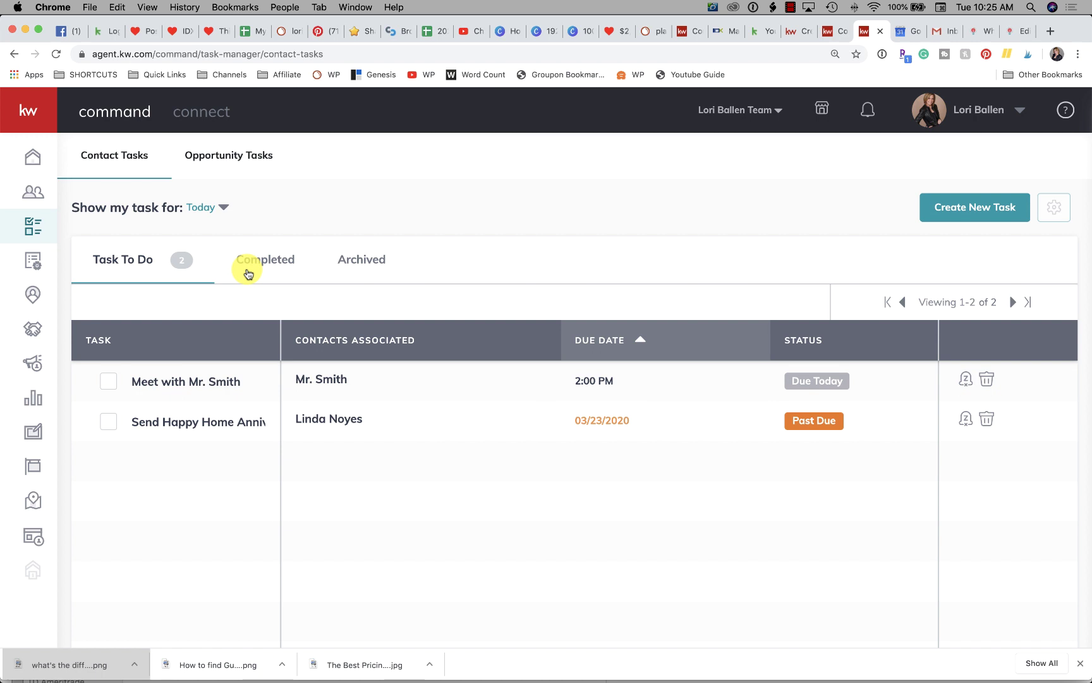
- Return to the home dashboard and scroll through its widgets
click(32, 159)
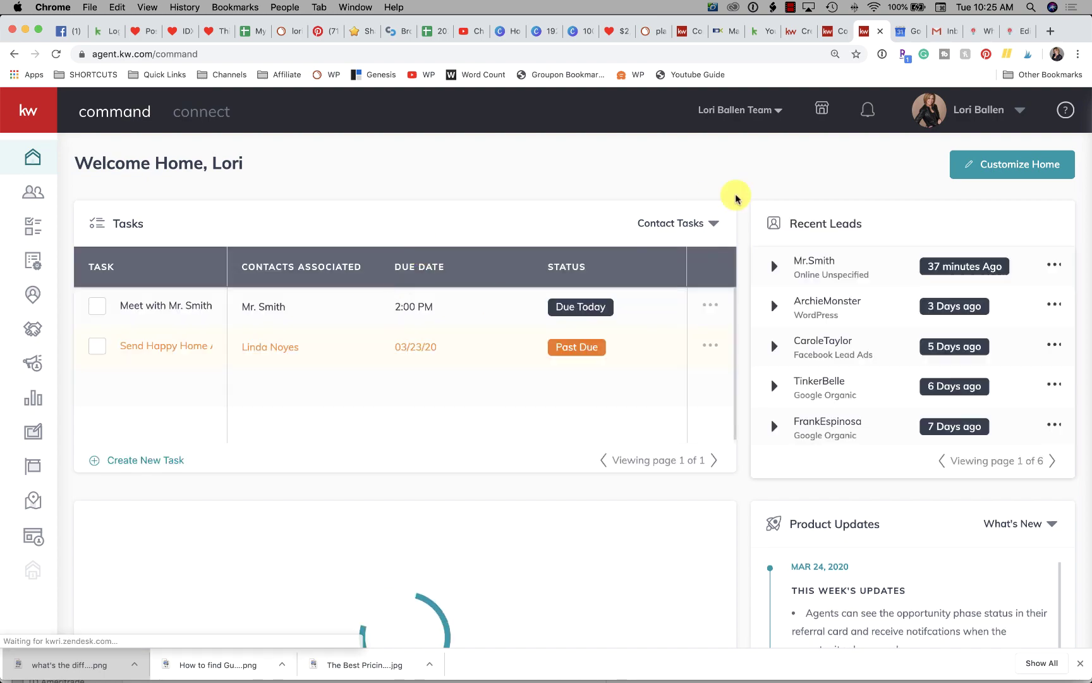
scroll(912, 331, down, 5)
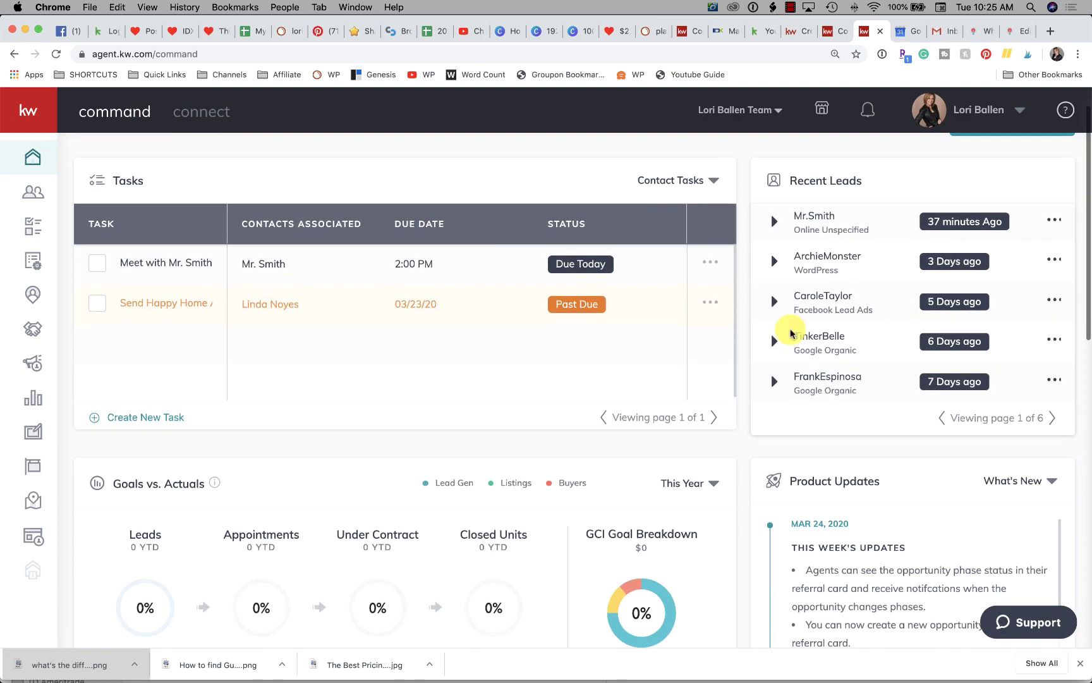
scroll(610, 415, down, 9)
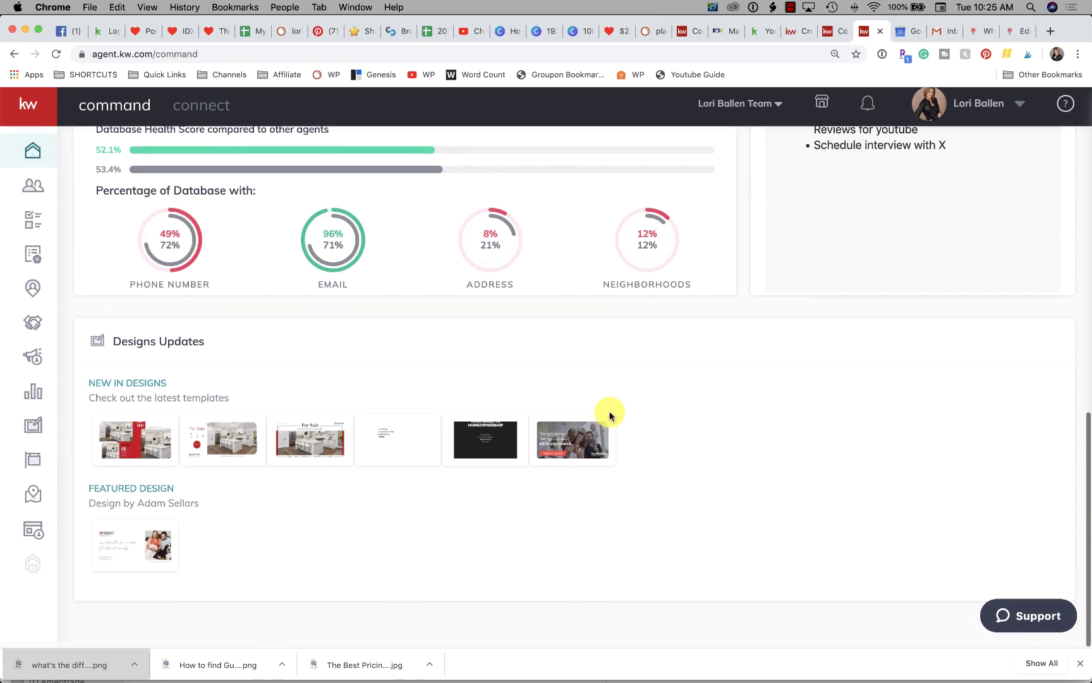
scroll(610, 416, up, 4)
scroll(610, 415, up, 10)
- Open Customize Home and close it without changing any widgets
click(1009, 165)
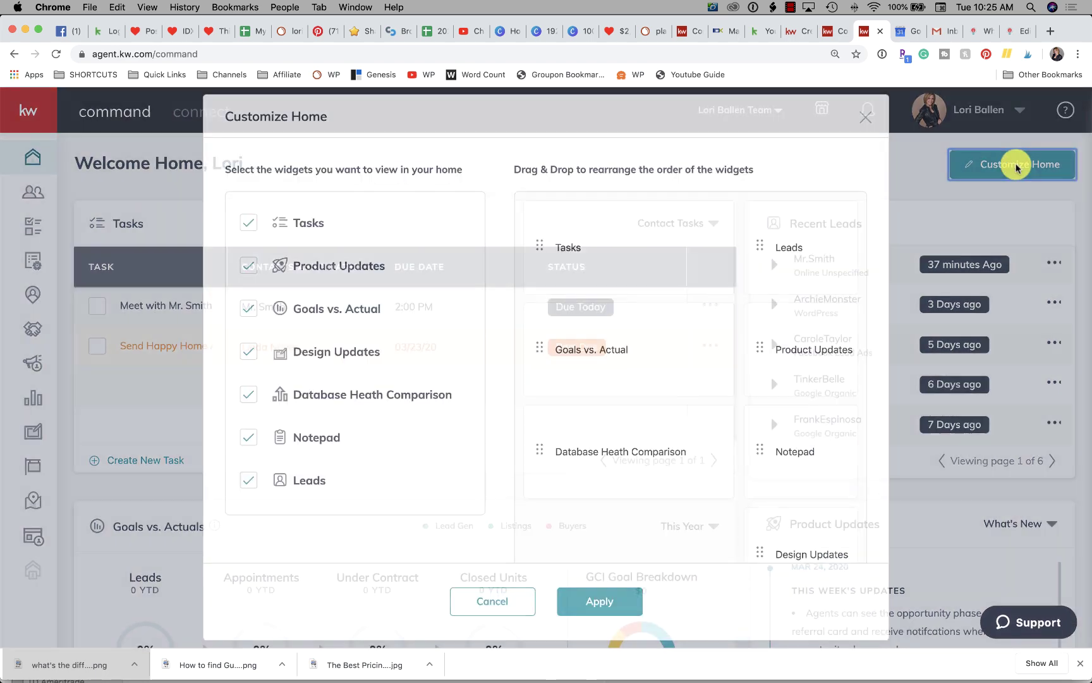
scroll(802, 434, down, 2)
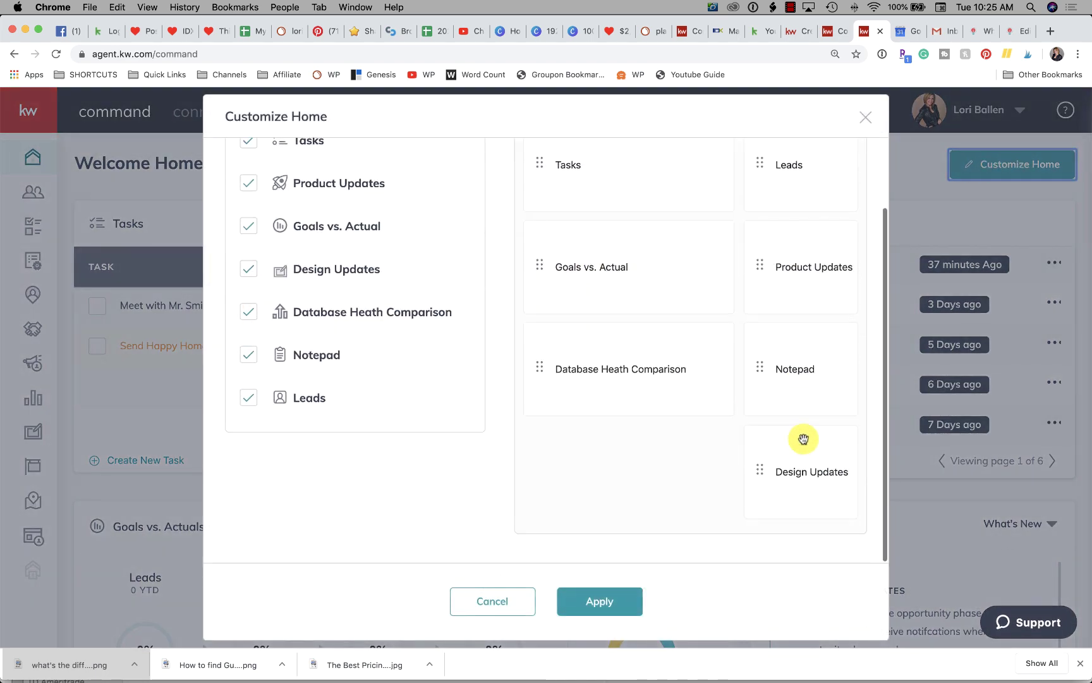
scroll(803, 438, up, 2)
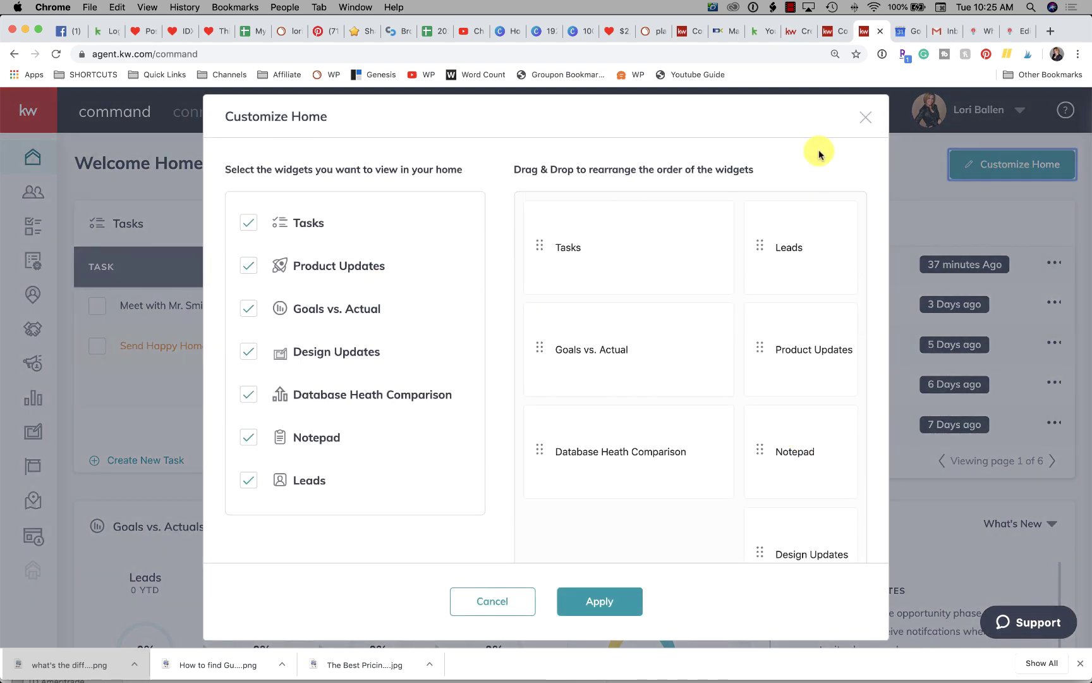
click(866, 117)
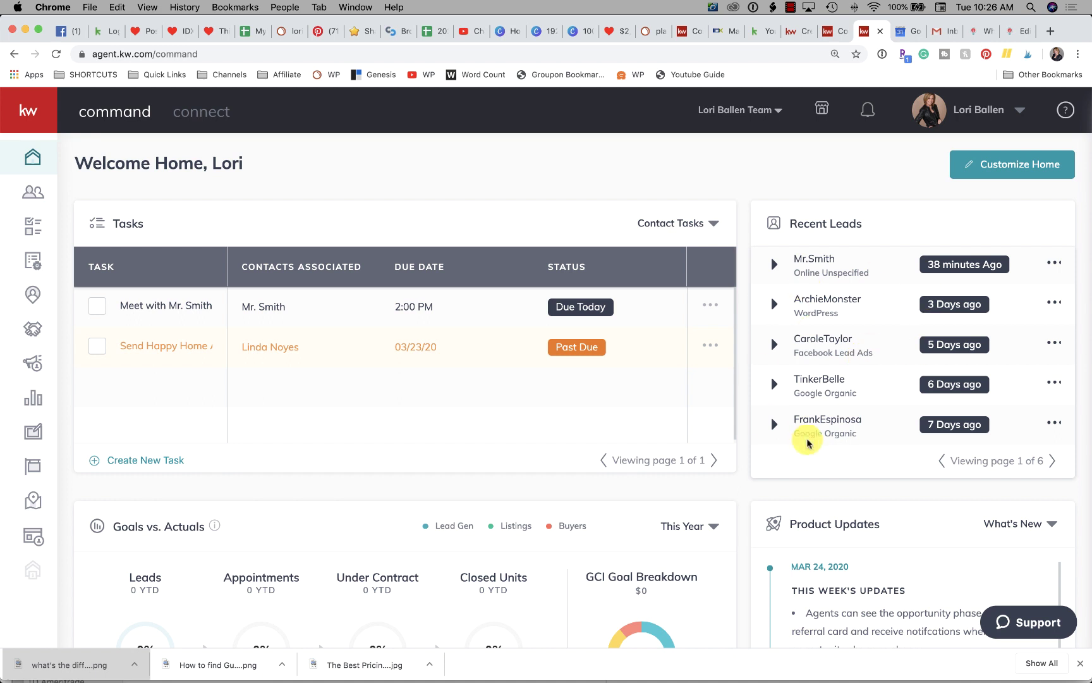
- Sort the dashboard tasks by name and open the Meet with Mr. Smith task
click(194, 259)
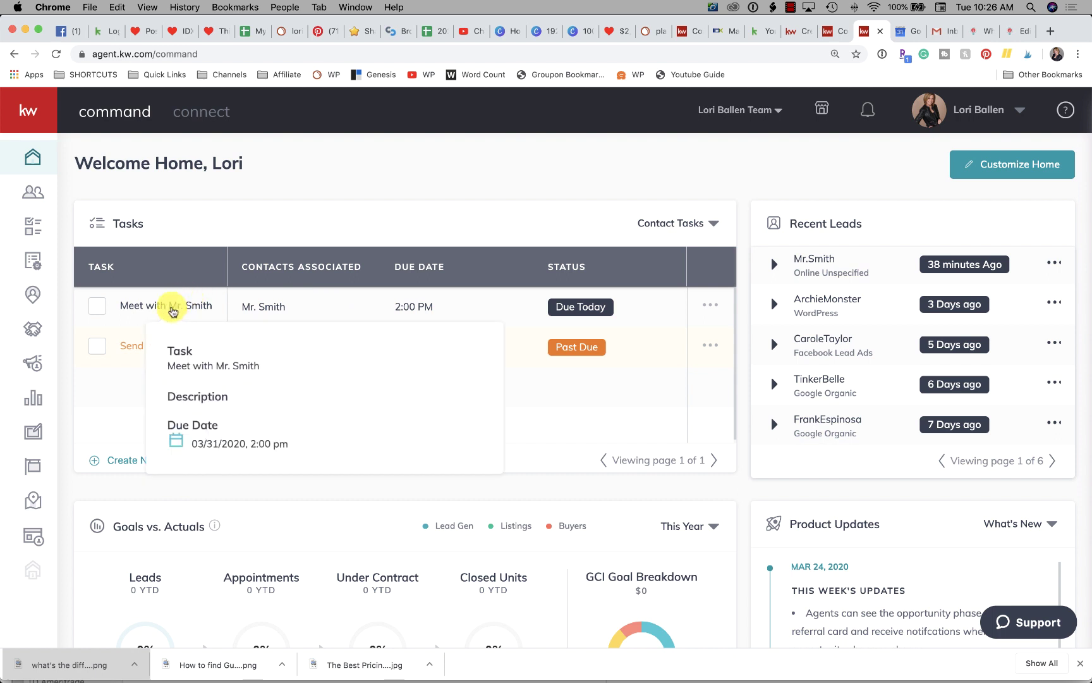
click(172, 310)
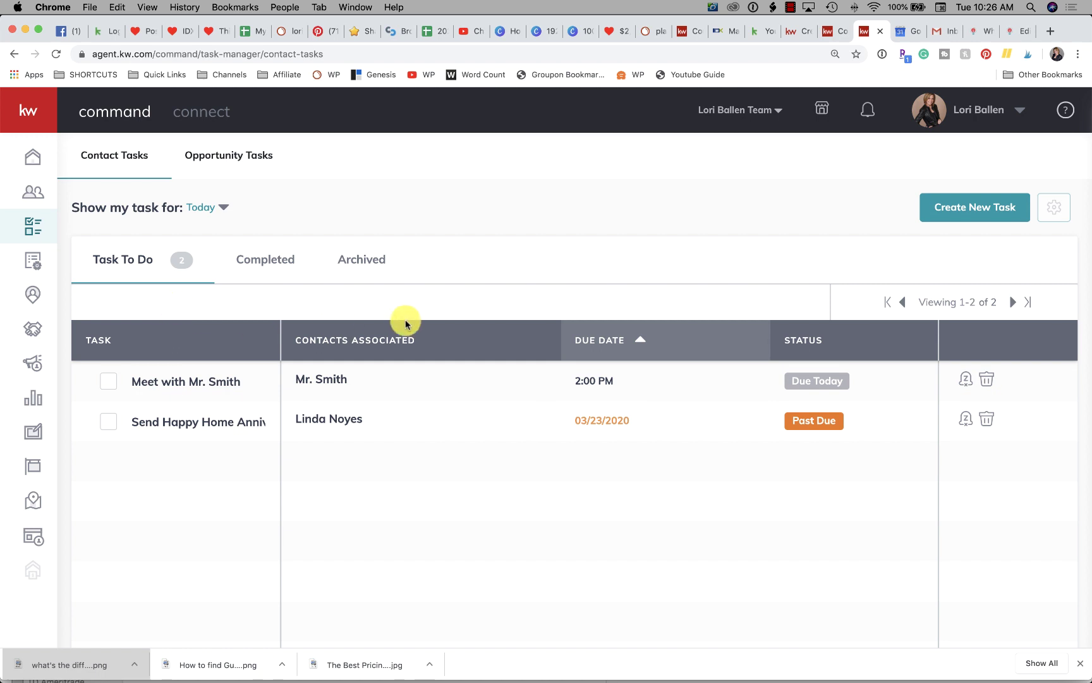
- Complete the Meet with Mr. Smith task, then reopen and refresh Mr. Smith's contact page
click(109, 383)
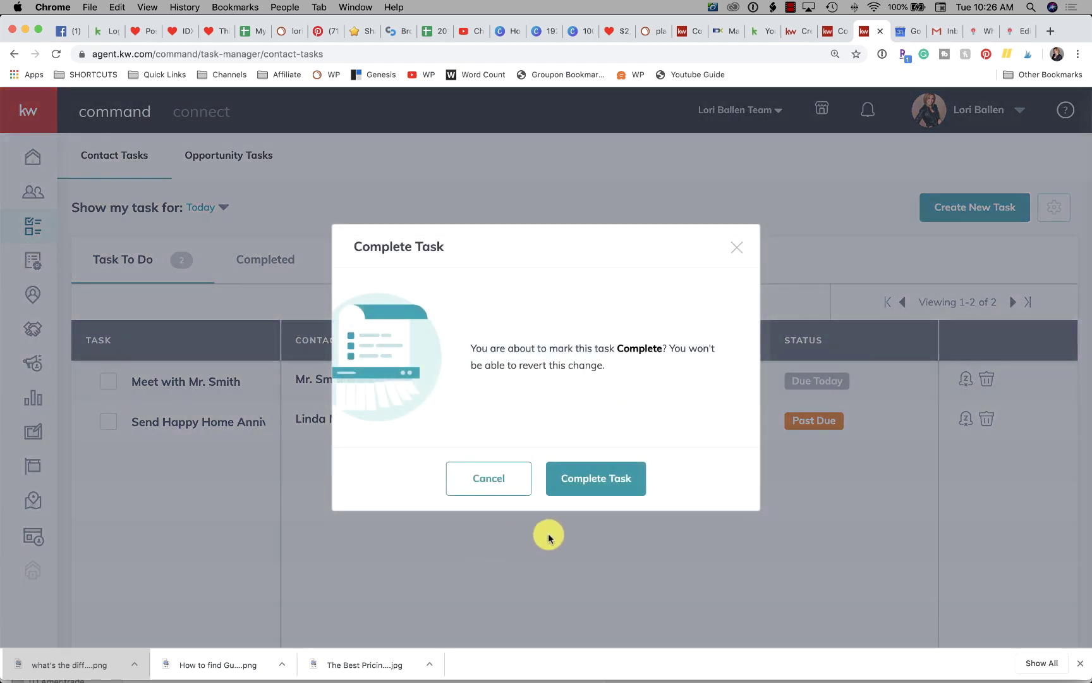
click(616, 487)
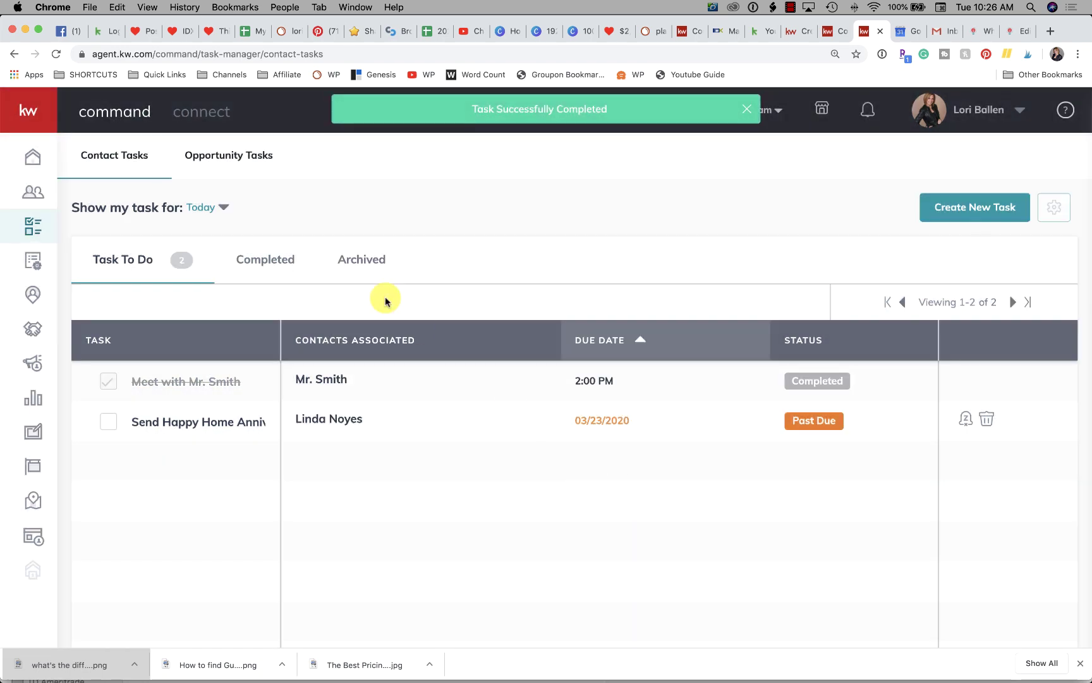
click(313, 380)
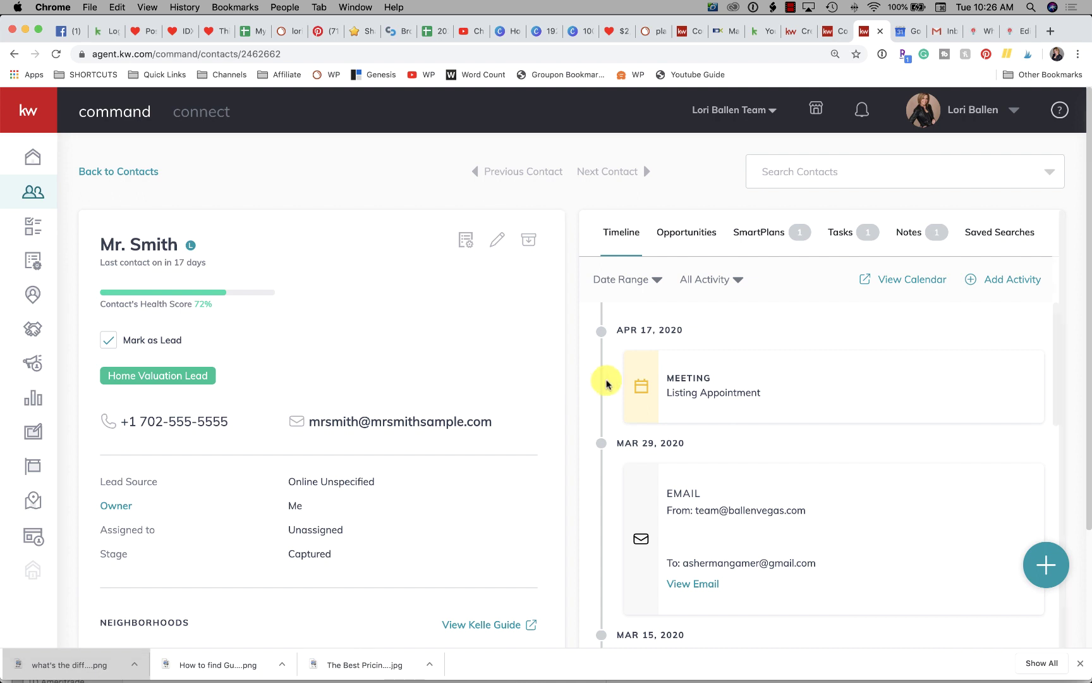
key(super+r)
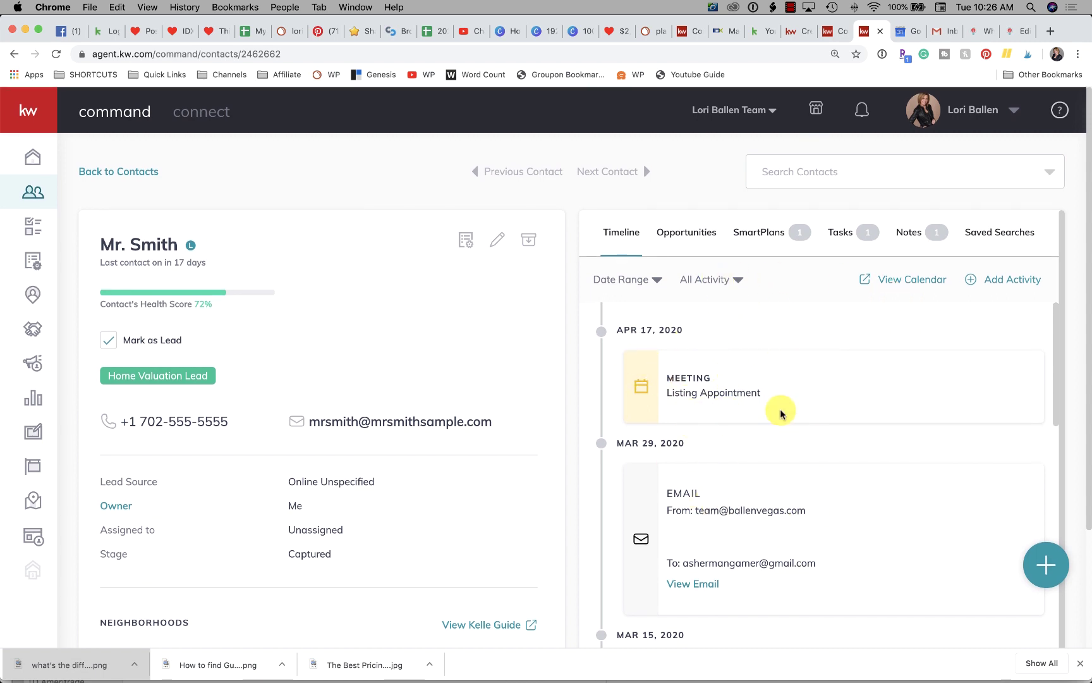
click(844, 234)
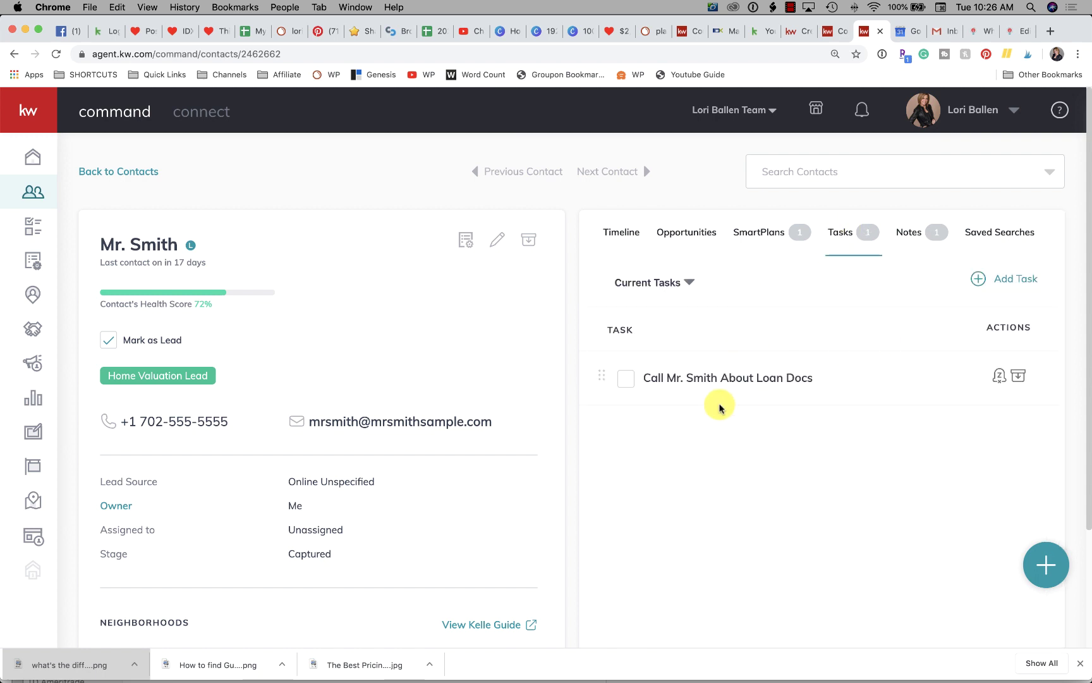
click(668, 283)
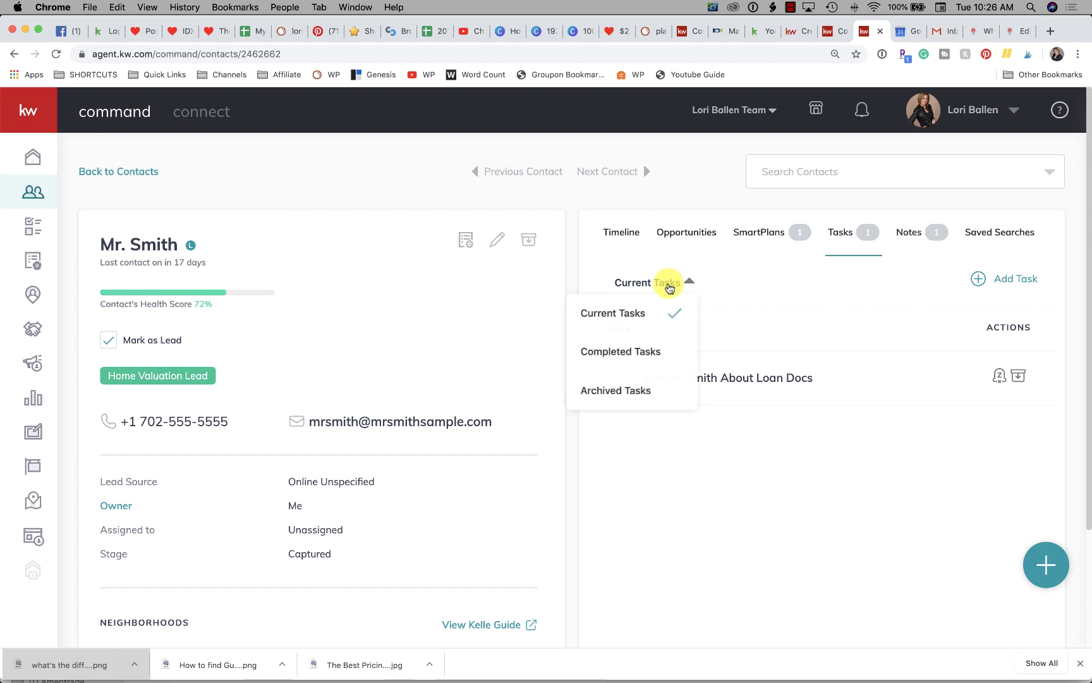
click(646, 353)
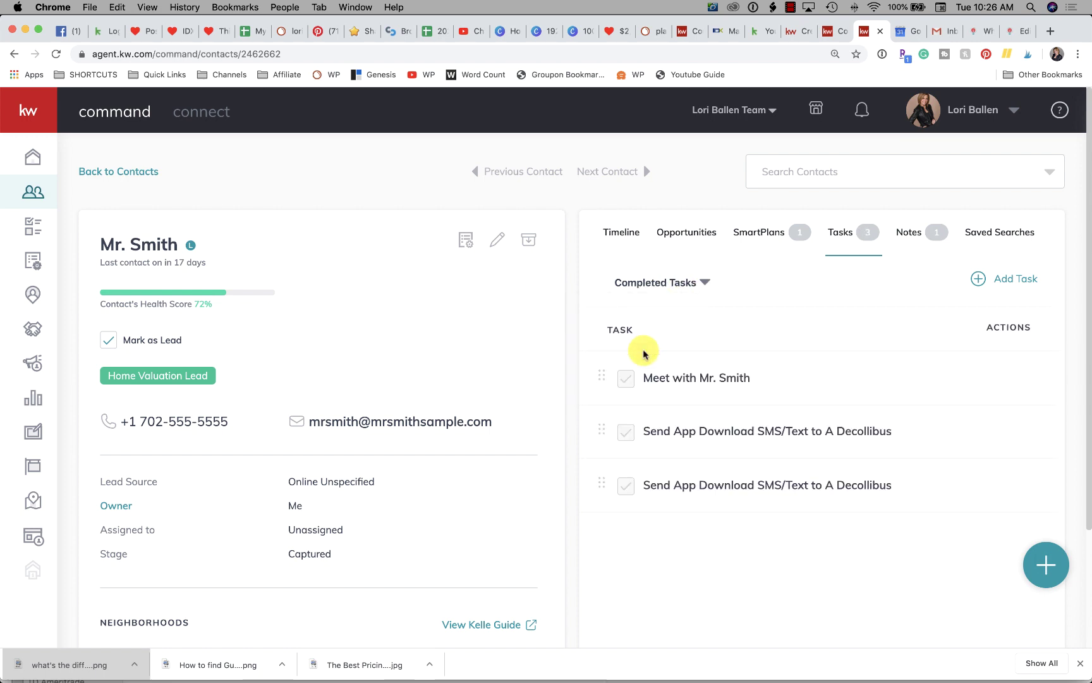
click(610, 235)
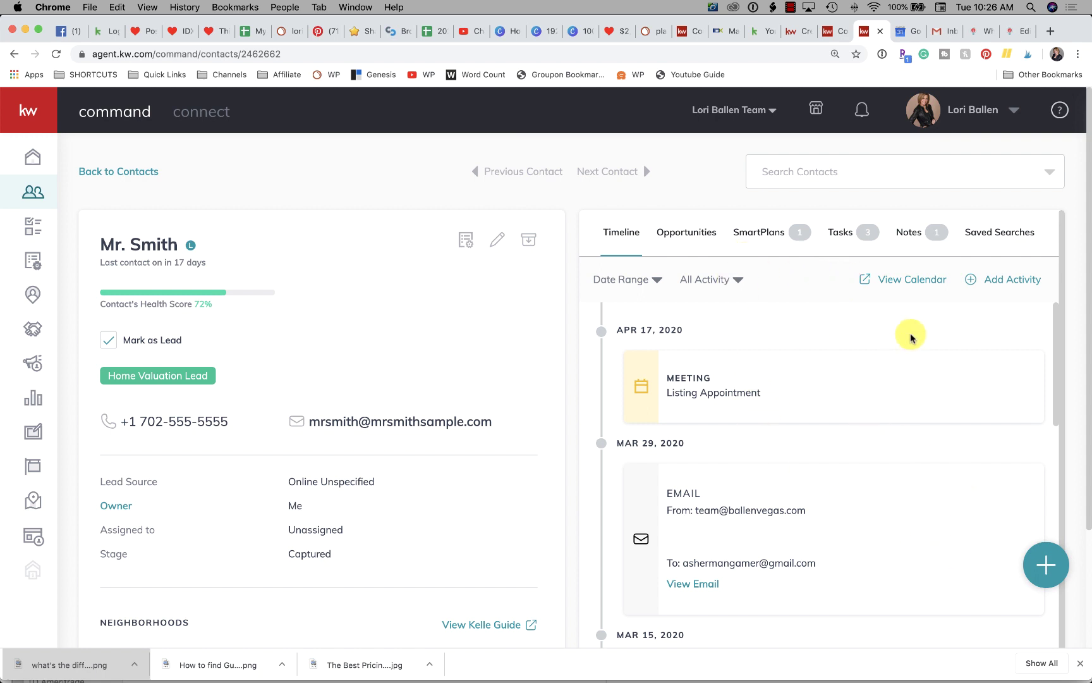
scroll(419, 359, down, 10)
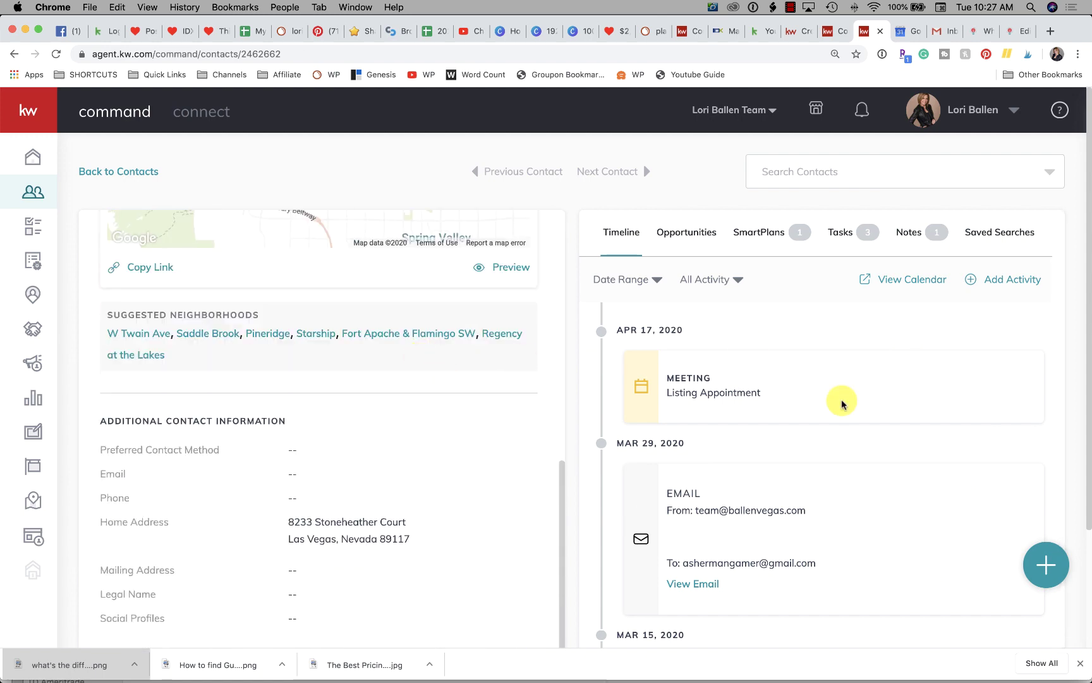
scroll(910, 340, down, 1)
scroll(909, 337, down, 5)
scroll(907, 334, up, 6)
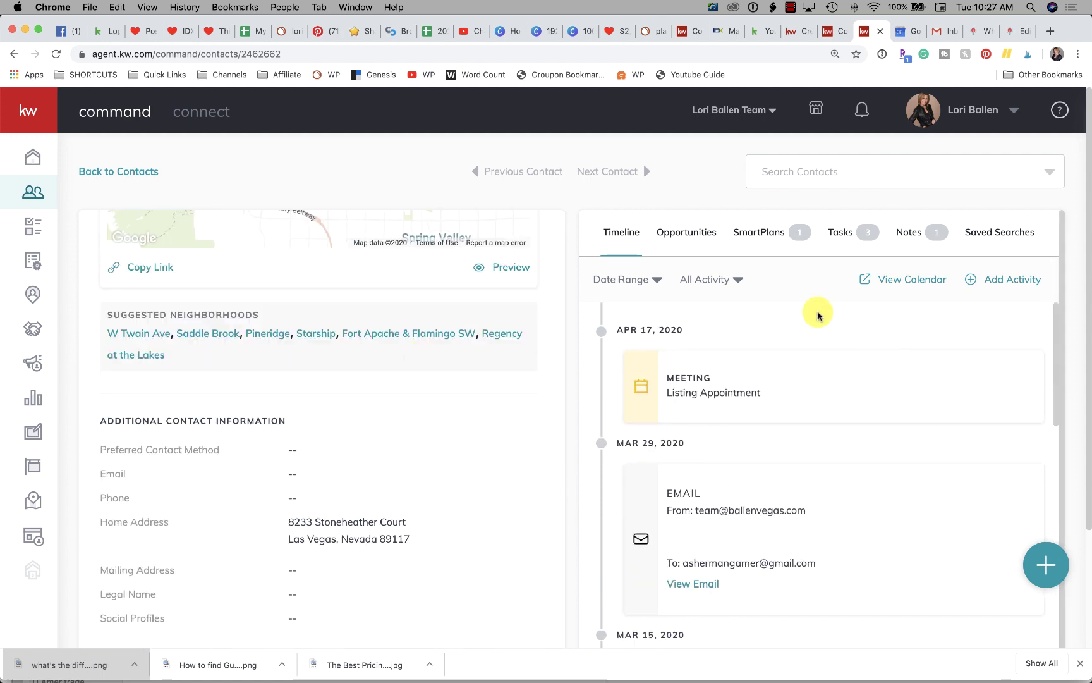
scroll(735, 366, up, 2)
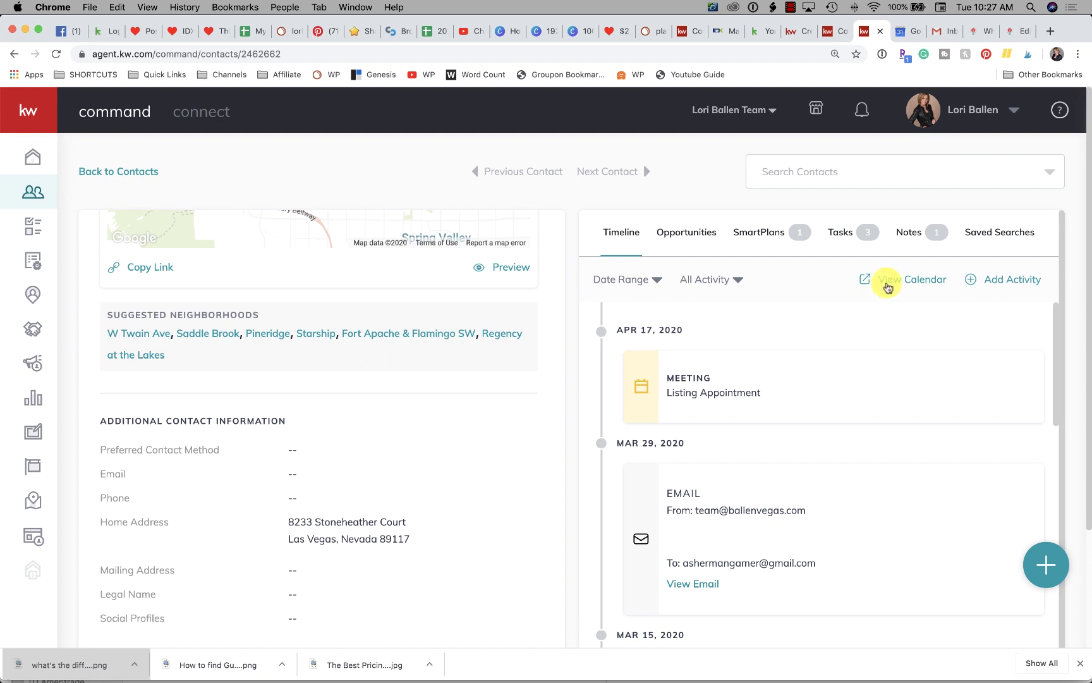
click(895, 284)
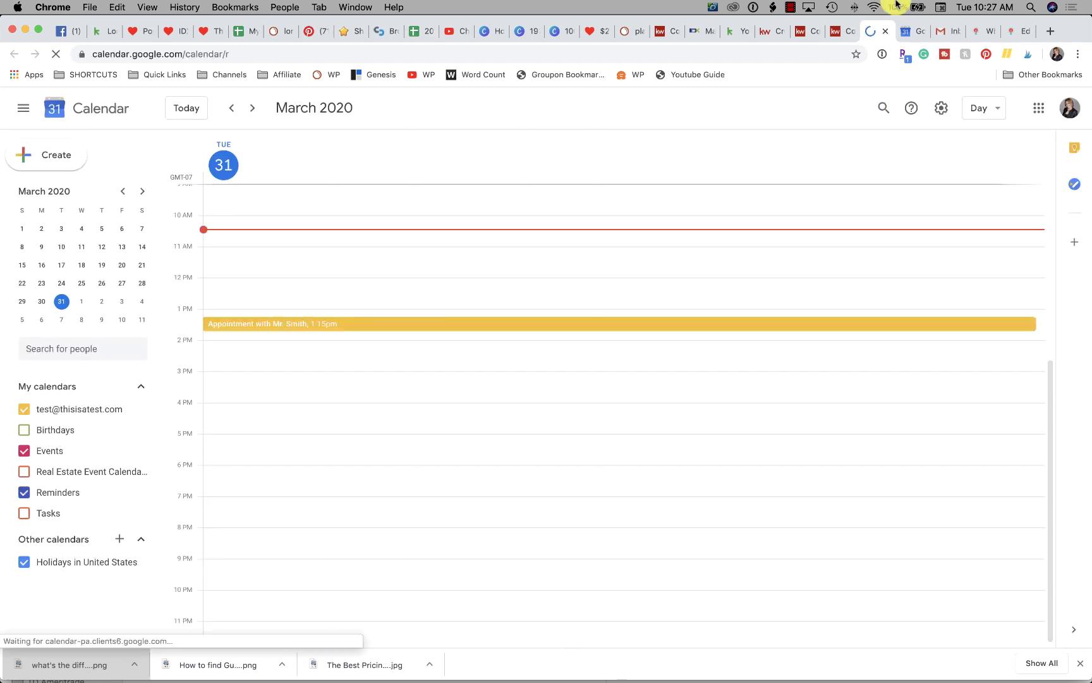
click(885, 31)
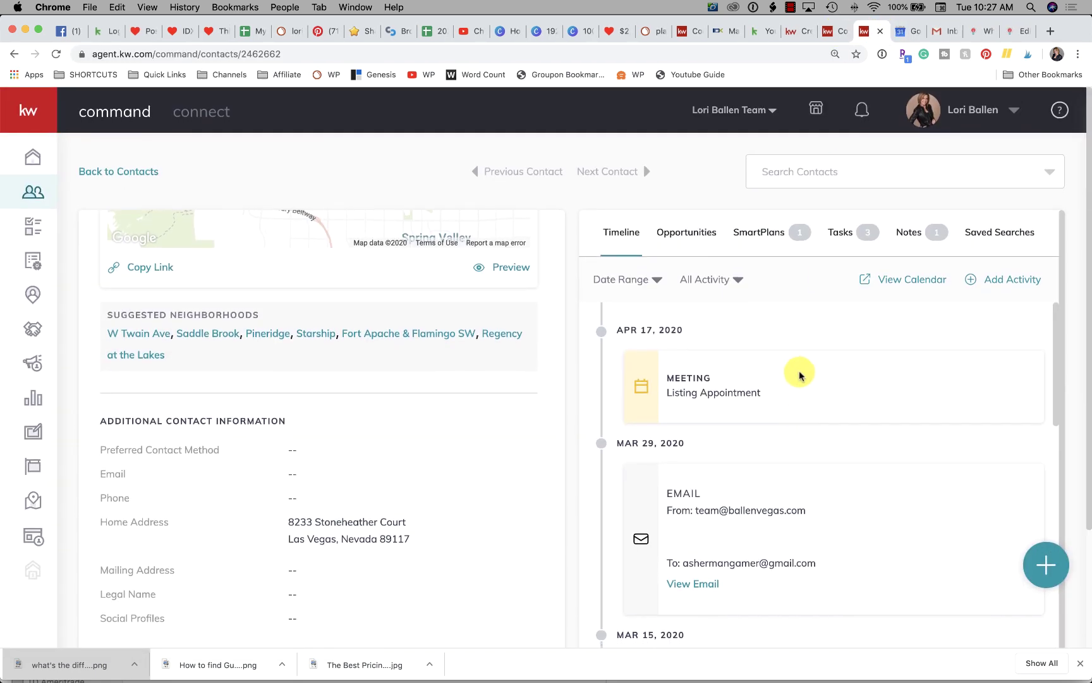
- Check the contact's tasks, return to the timeline, and start a new note from the speed-dial
click(841, 232)
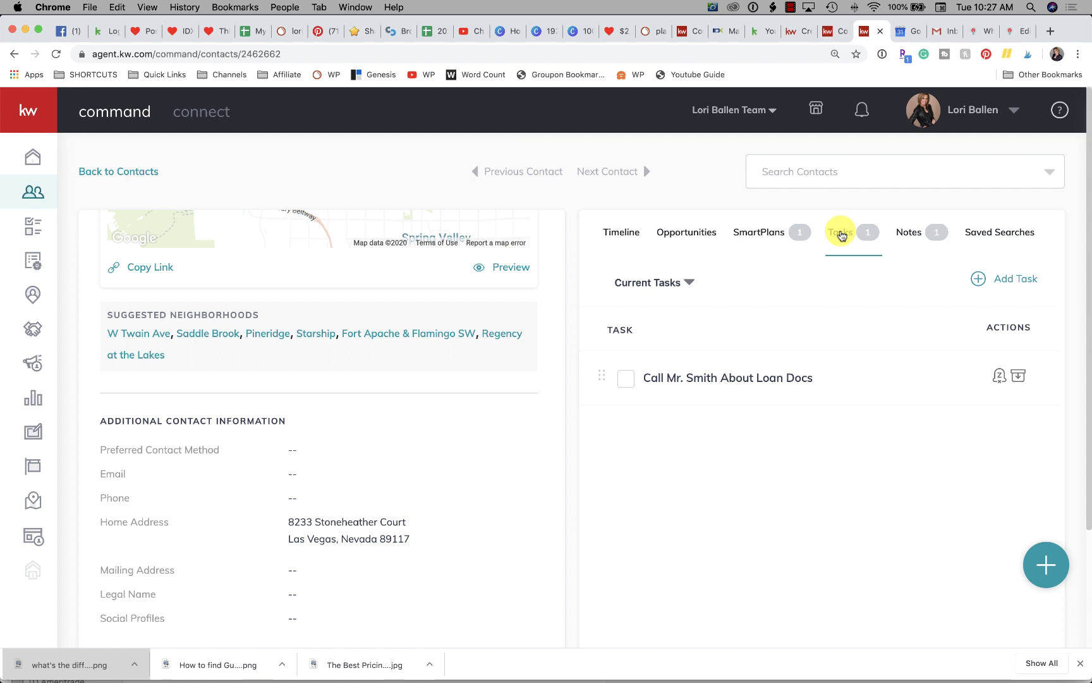
click(611, 237)
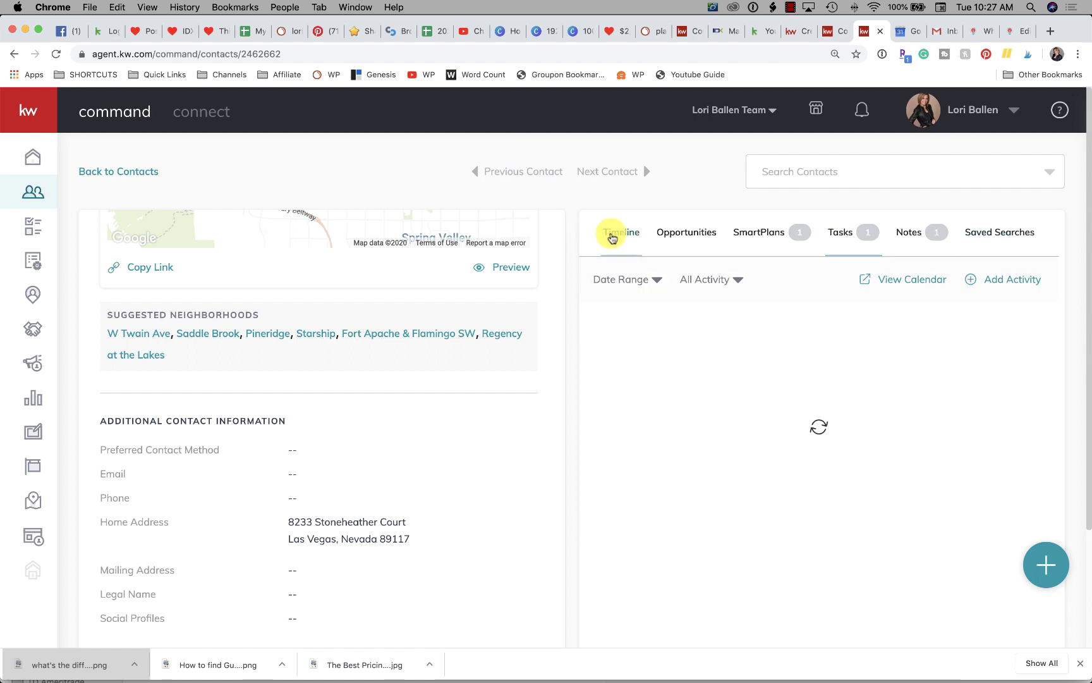
click(1043, 574)
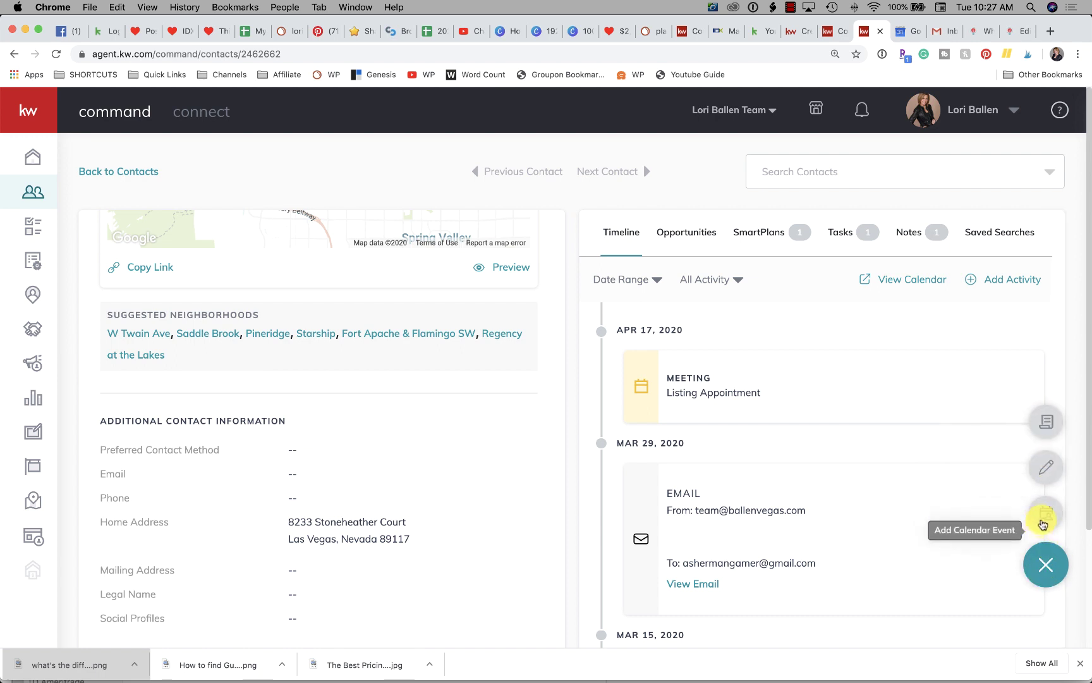
click(1046, 471)
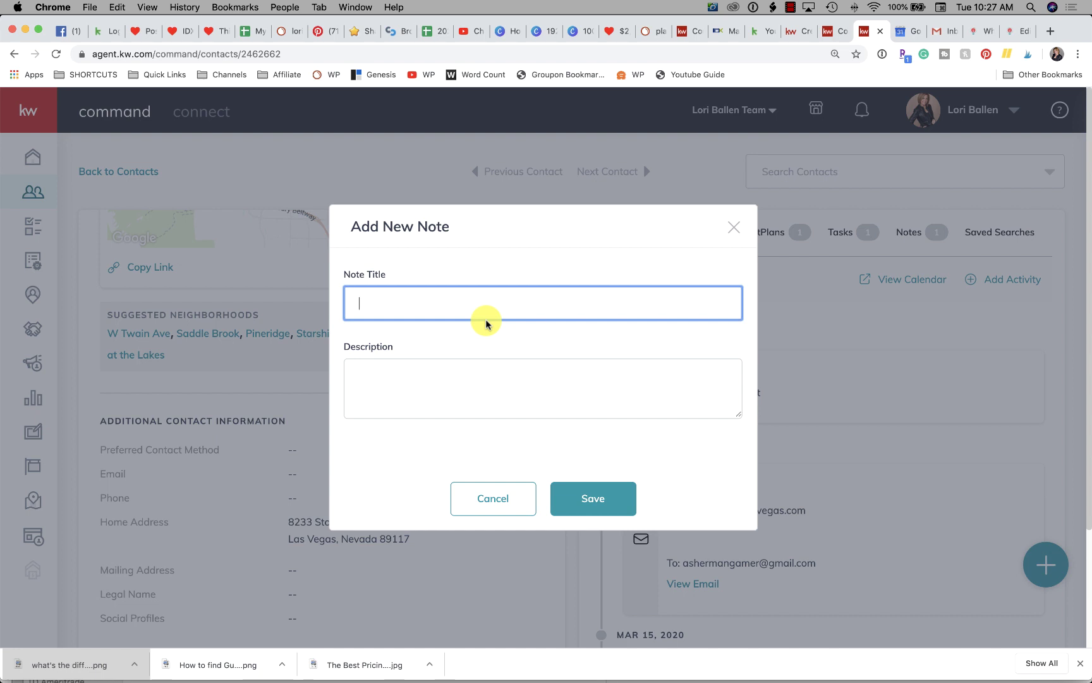
- Save a note titled 'Daughter Graduates Next Month' with description 'Call Notes'
text(Daughter Graduates Next Mon)
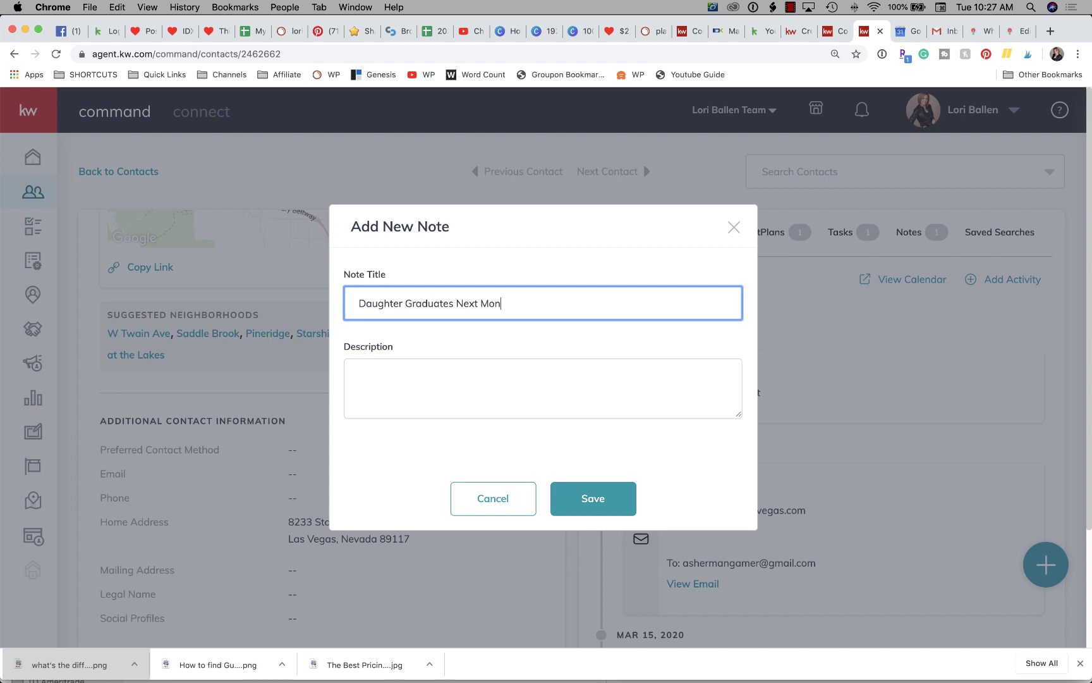
text(th)
key(Tab)
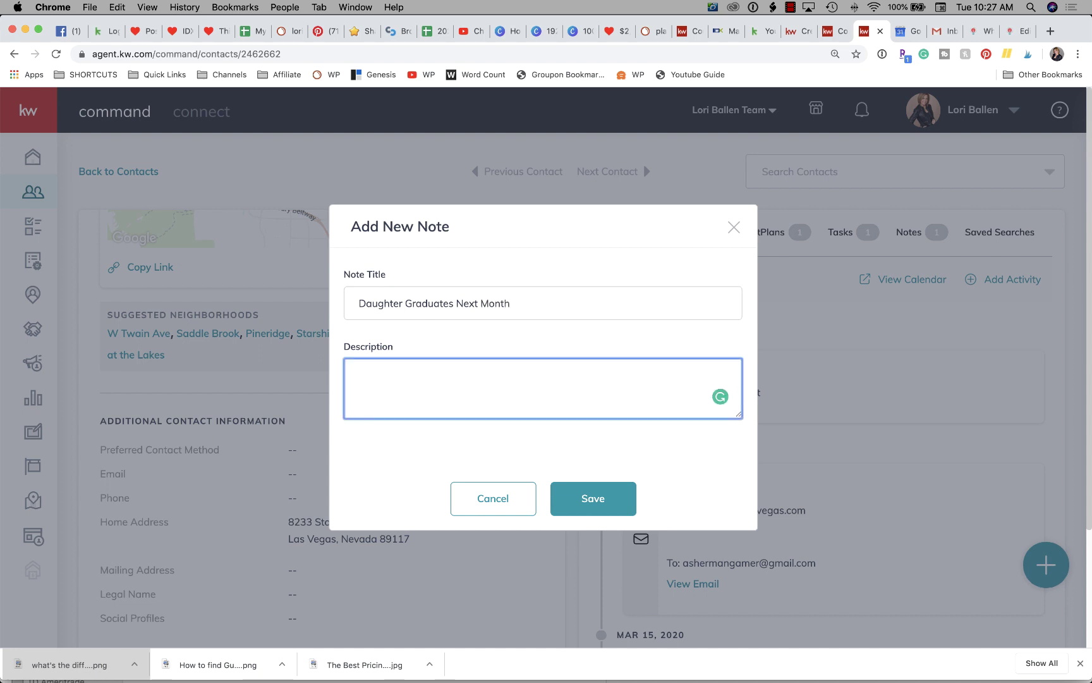
text(Call Notes)
click(597, 500)
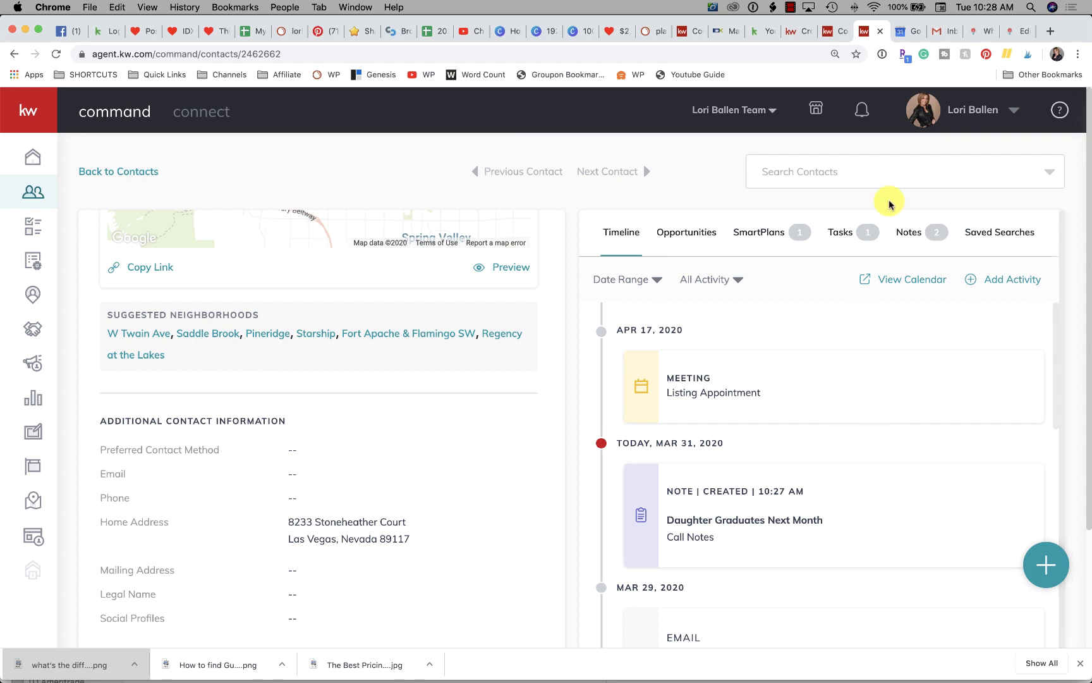
- Show the contact's Notes list and launch a Google Calendar appointment event for the contact
click(787, 6)
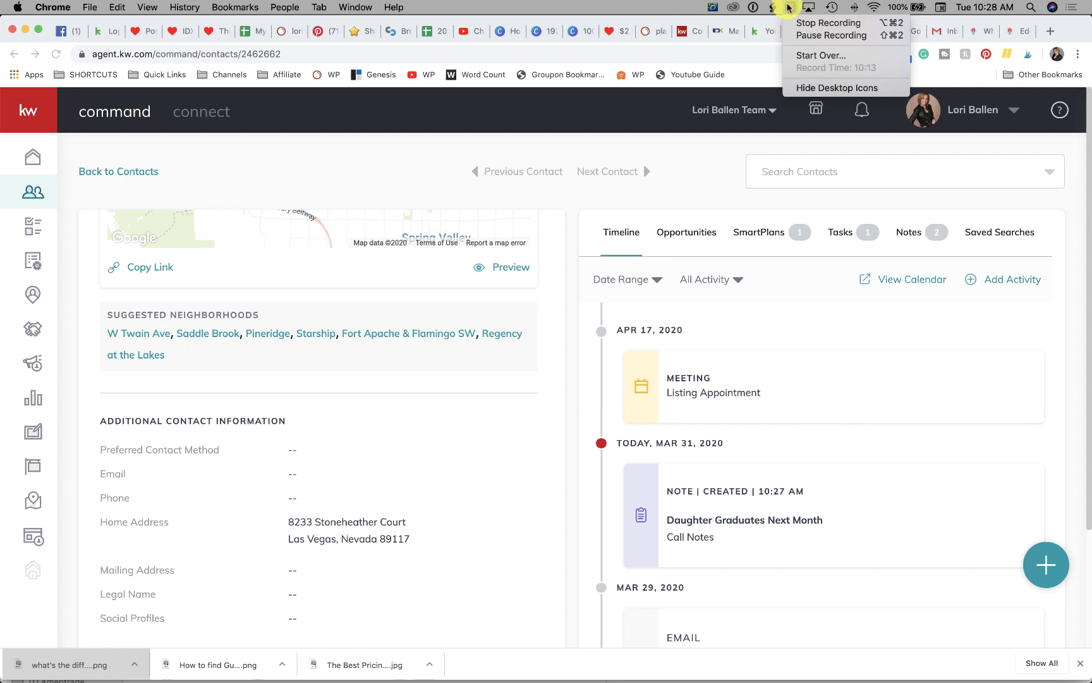
click(805, 35)
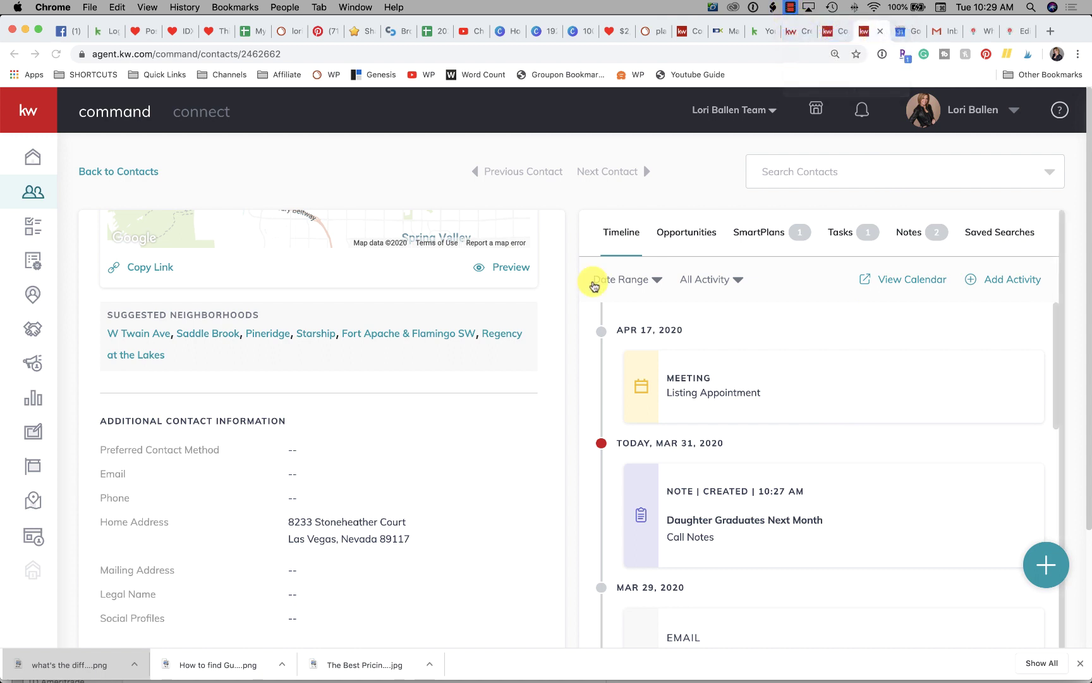
click(910, 235)
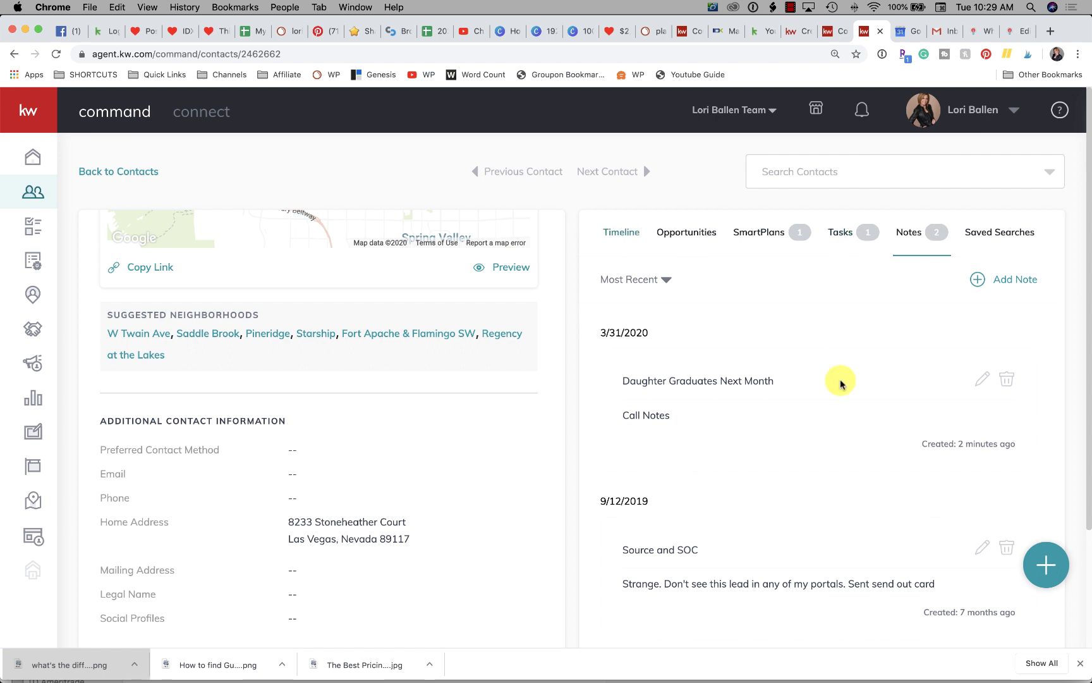
click(1052, 579)
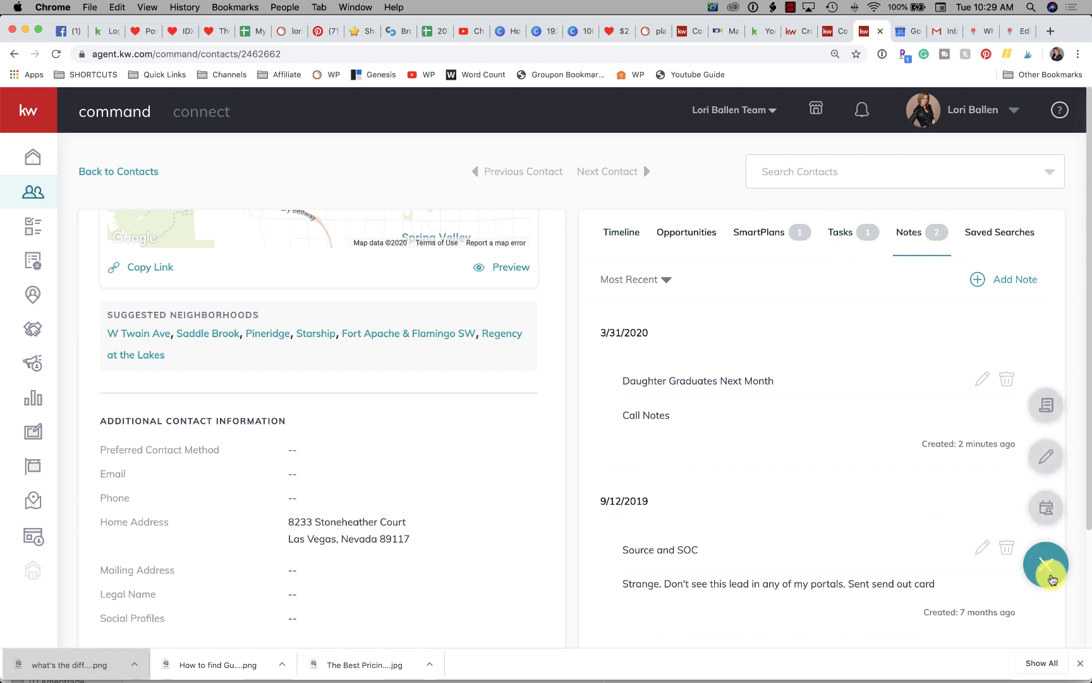
click(1047, 513)
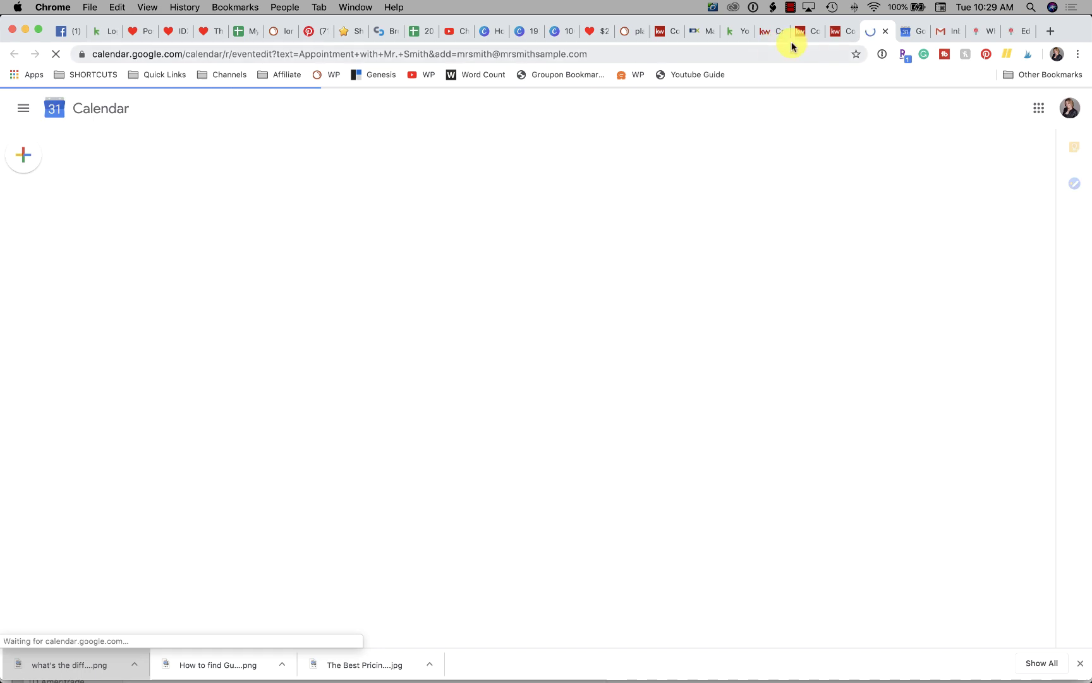
- Back on the contact's page, log a Meeting activity described 'Had Coffee'
click(835, 36)
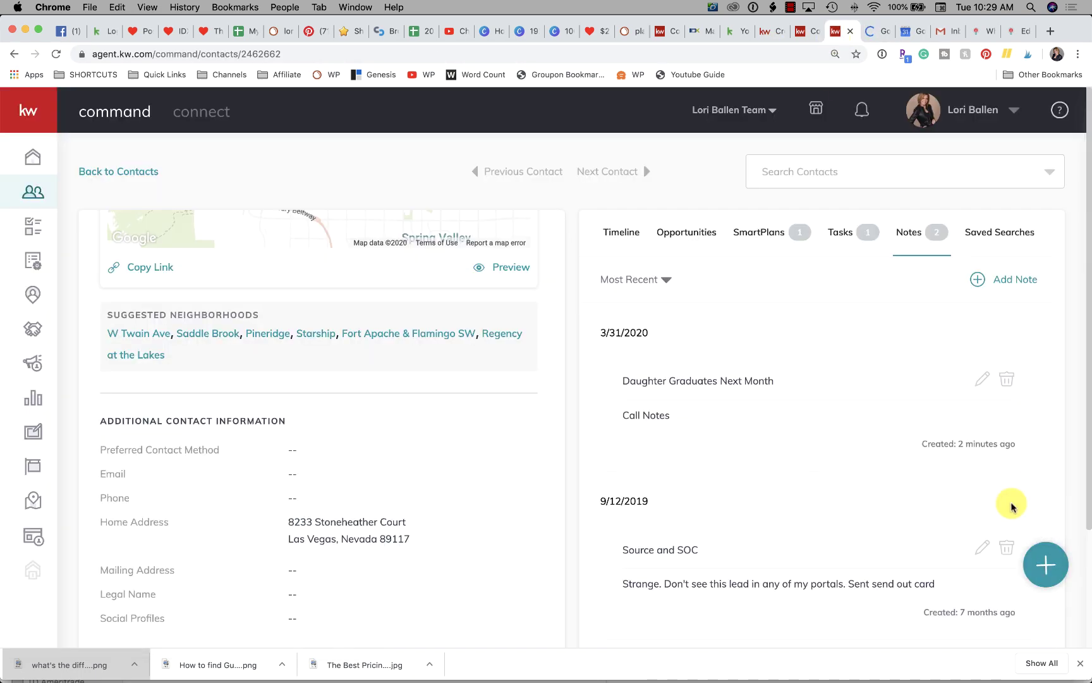
click(1047, 557)
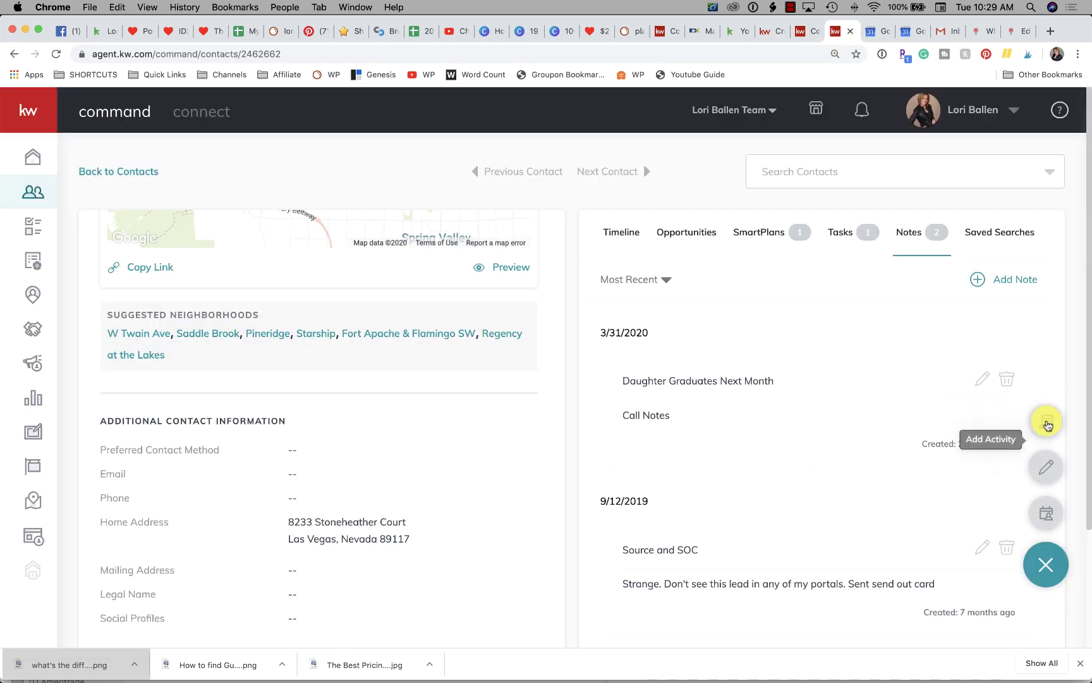
click(1047, 423)
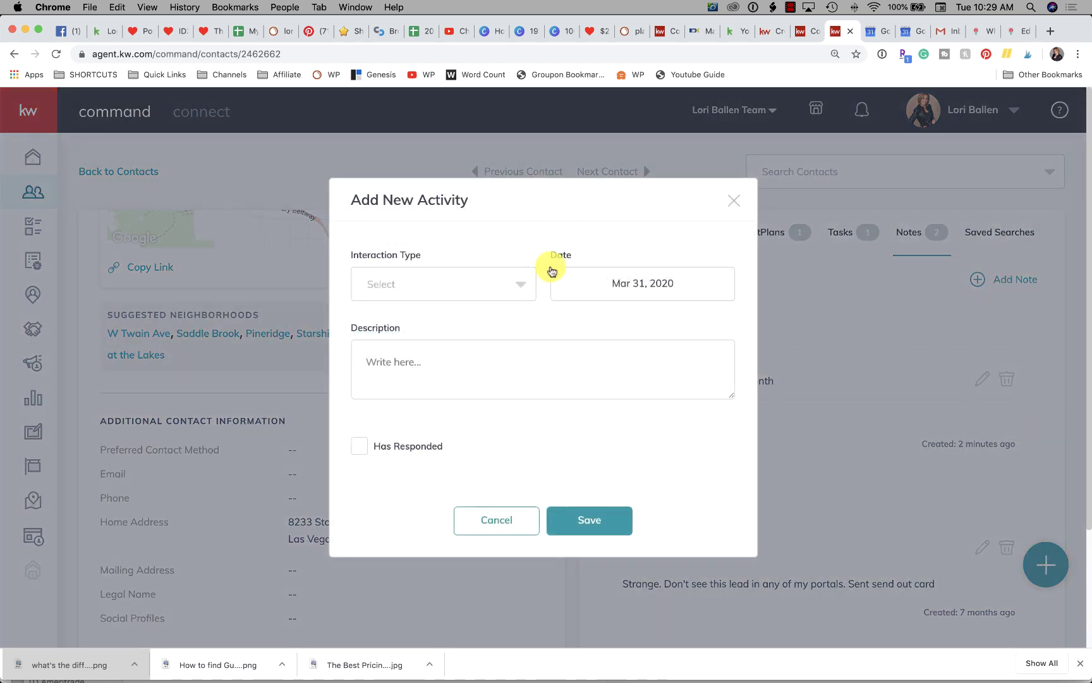
click(478, 283)
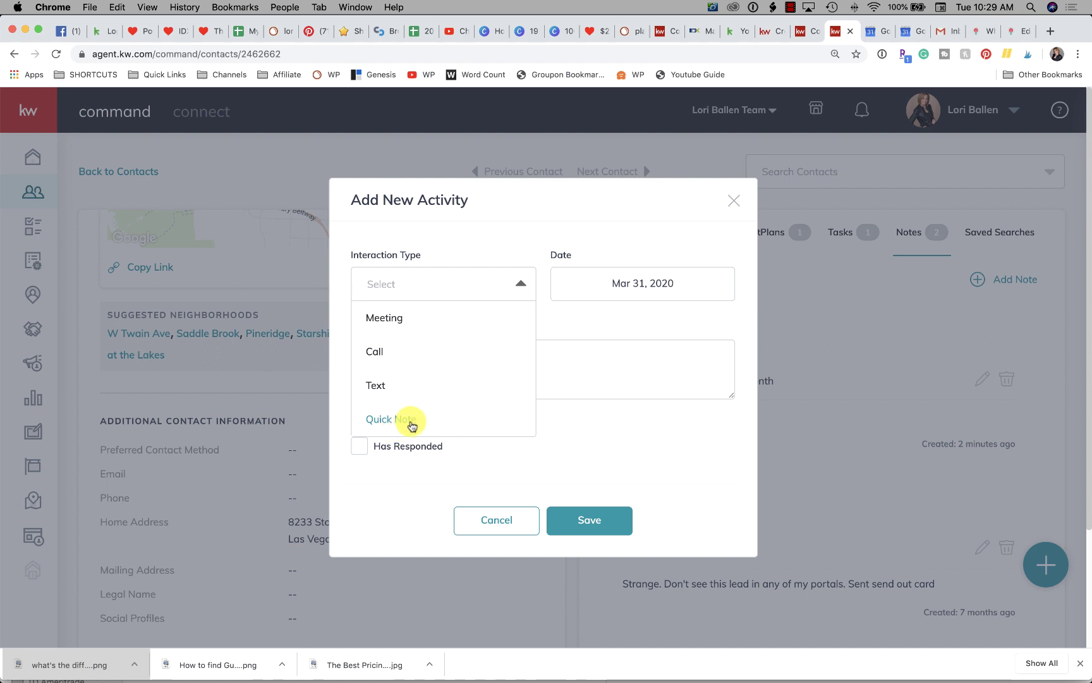
click(414, 321)
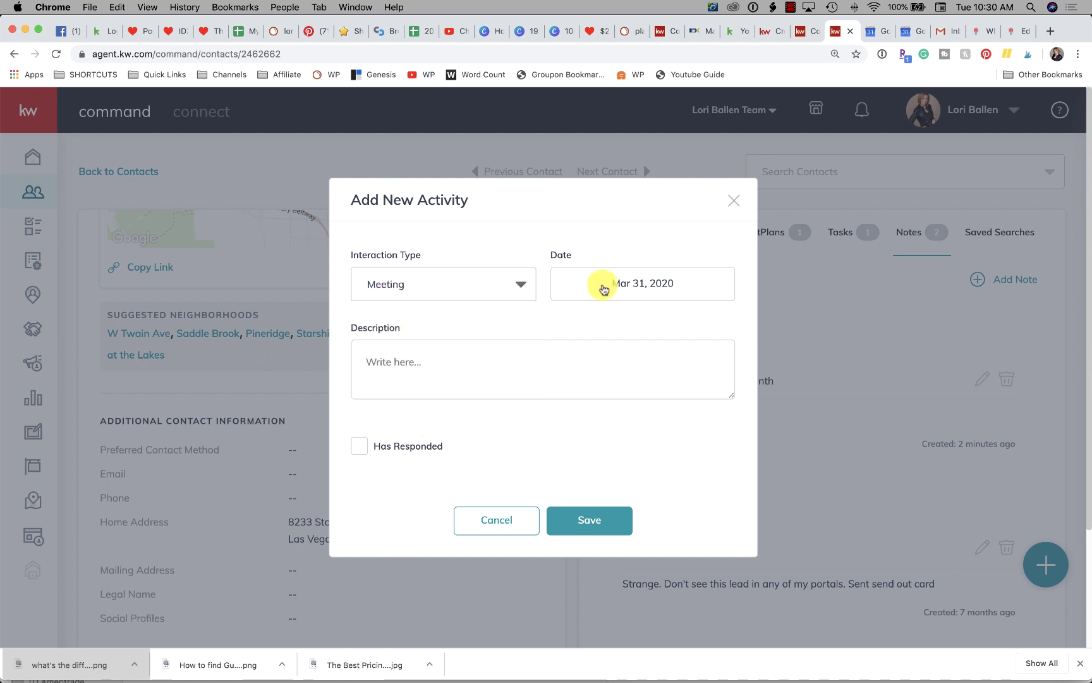
click(516, 361)
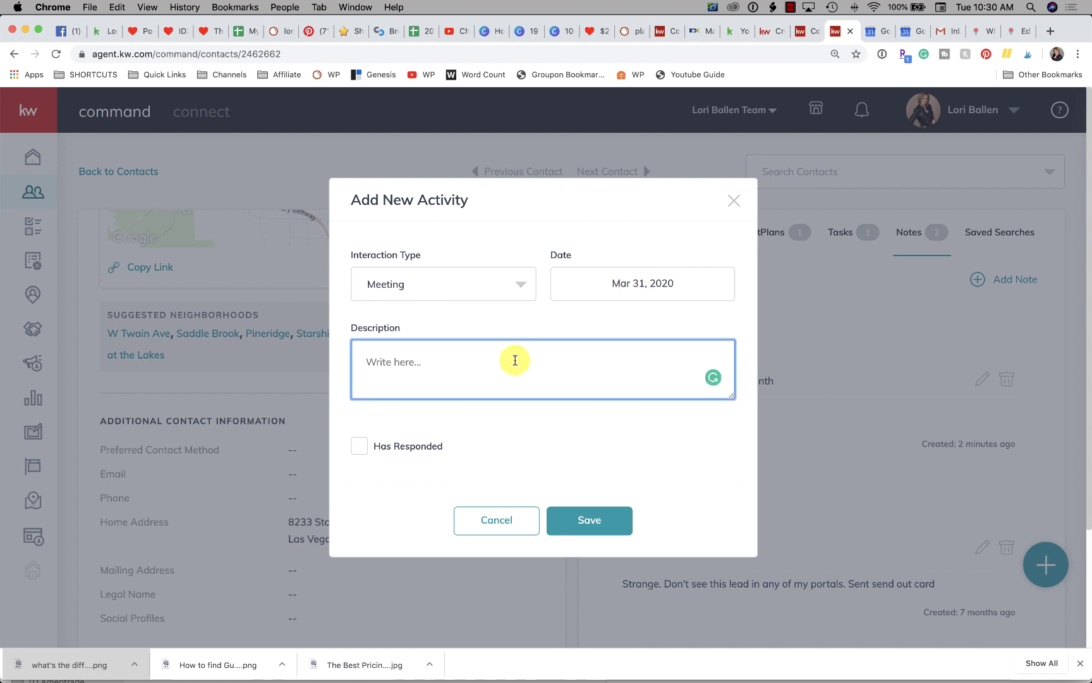
text(Had Coffee)
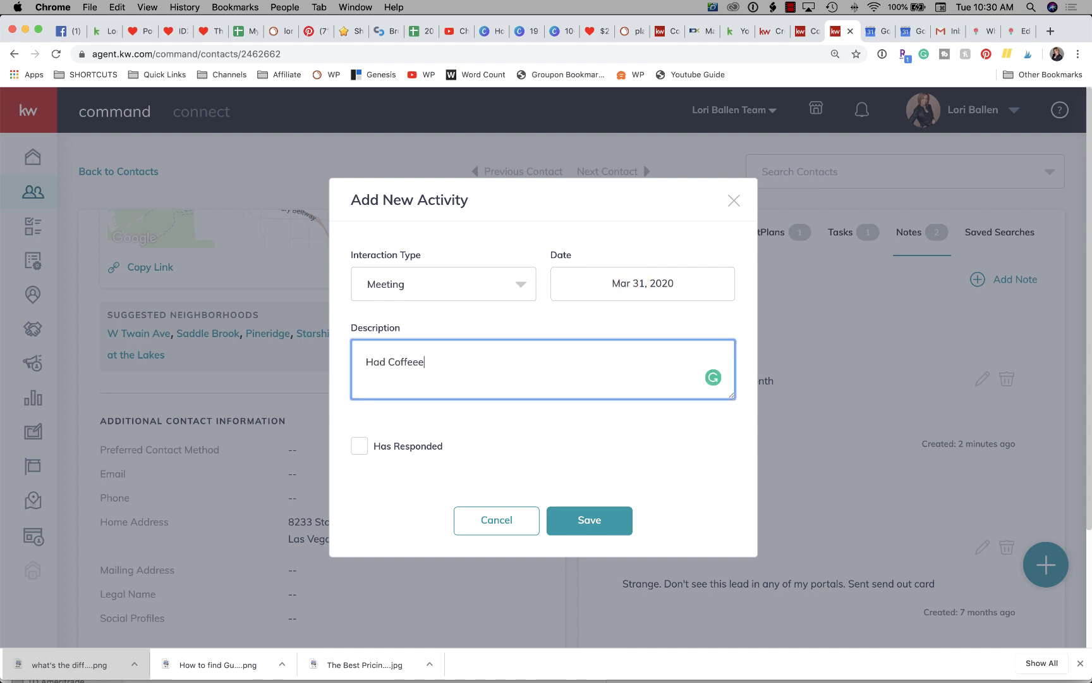
click(614, 519)
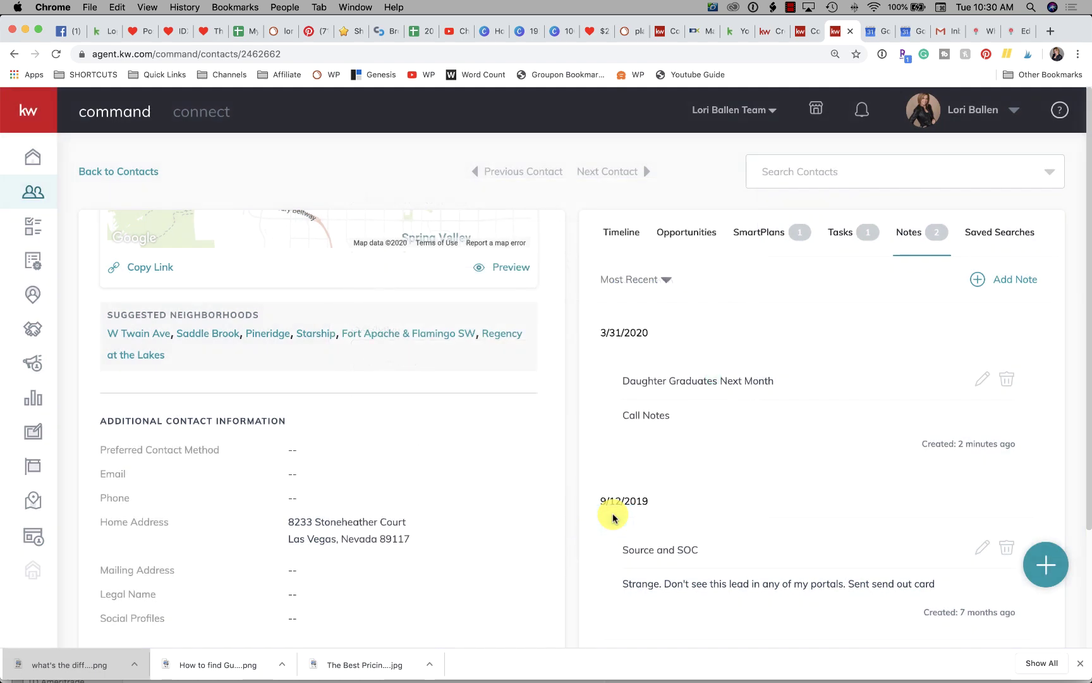
- Return to the Timeline tab and scroll through it to check the Had Coffee entry
click(622, 235)
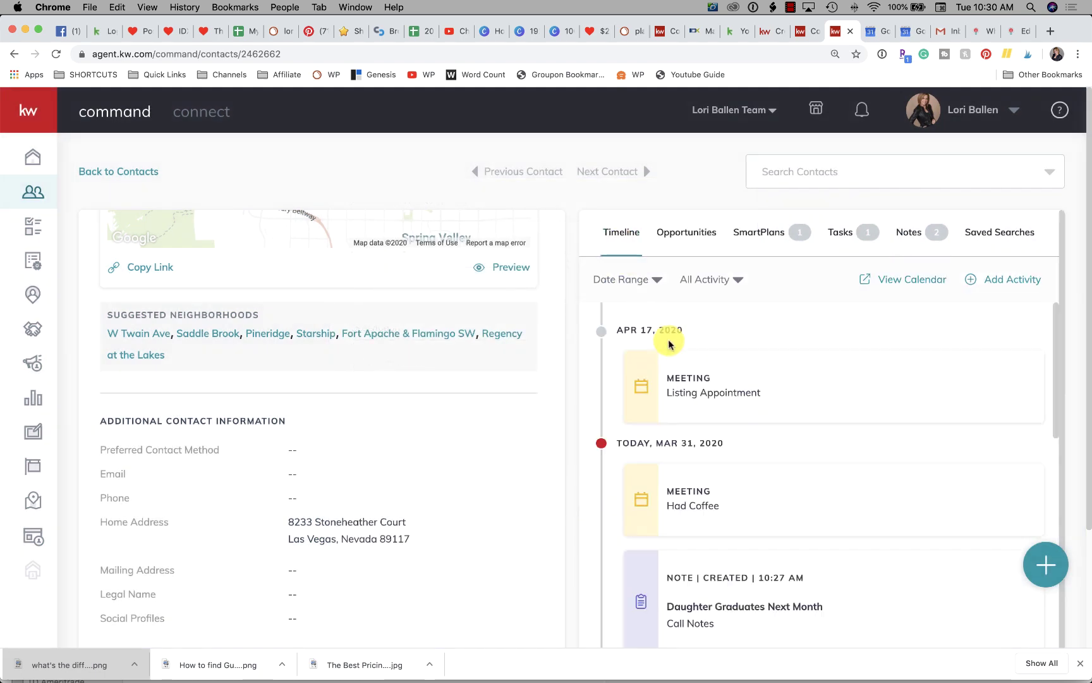
scroll(669, 344, down, 1)
scroll(670, 339, up, 1)
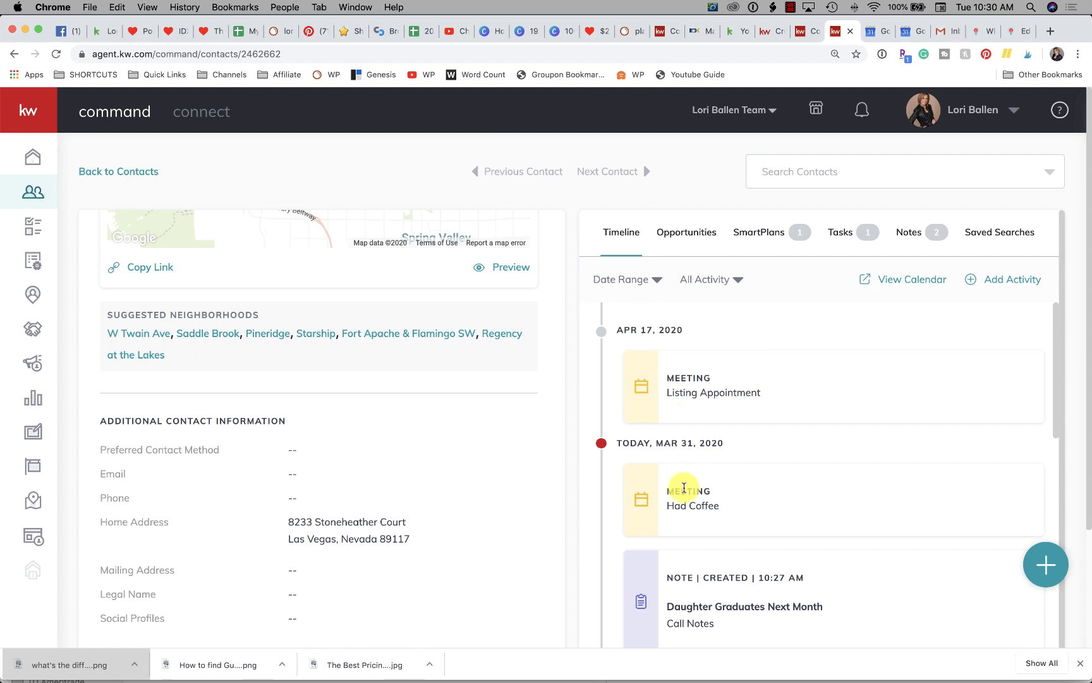
scroll(703, 465, down, 1)
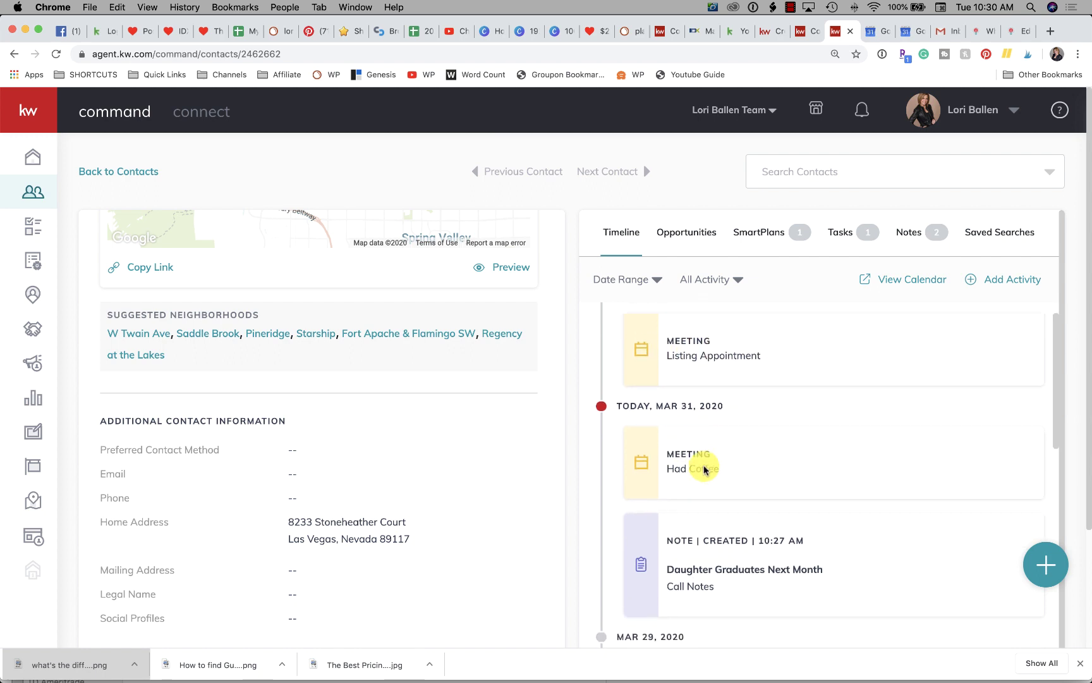
scroll(706, 466, up, 1)
scroll(705, 469, down, 3)
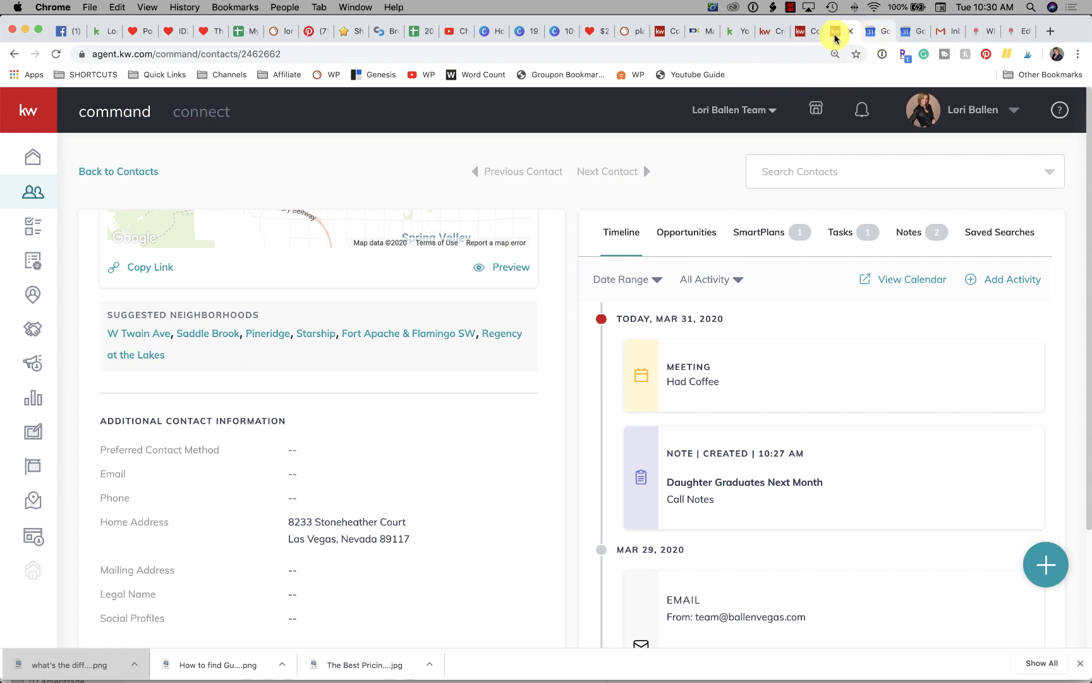
- Log a Meeting activity dated April 5, 2020 described 'having coffee'
click(806, 31)
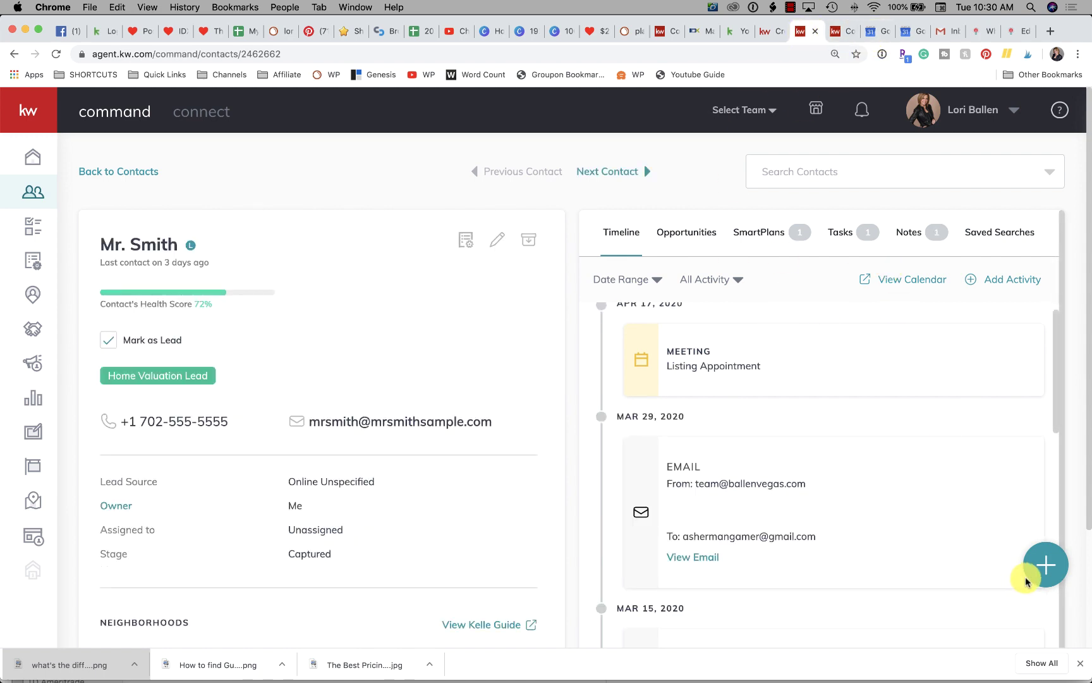
click(1048, 564)
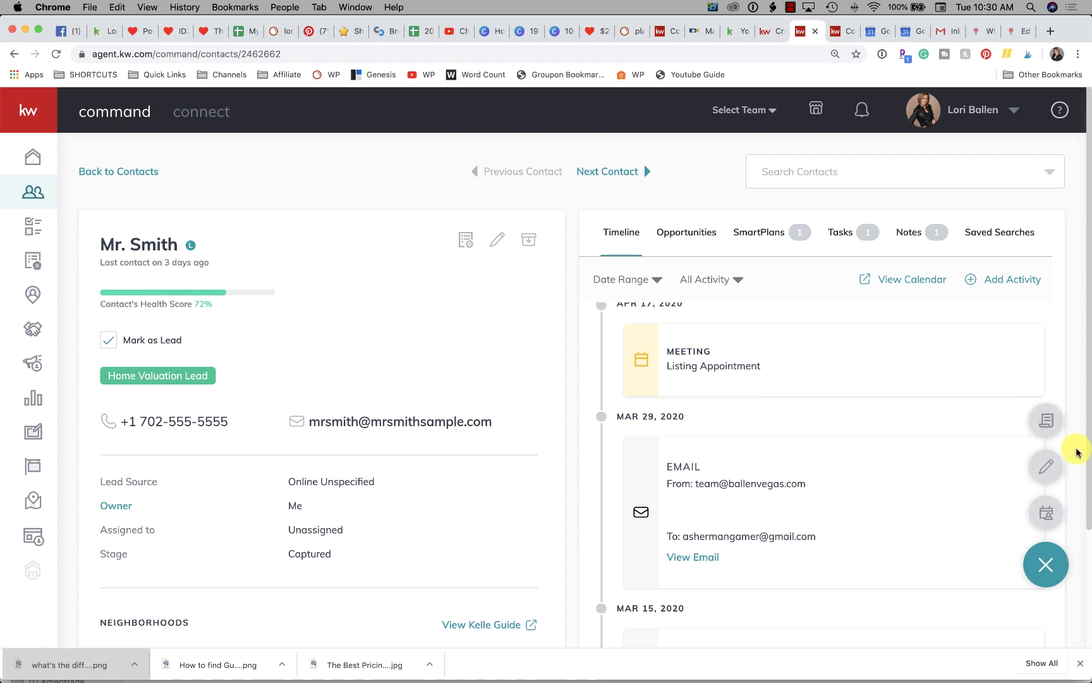
click(1045, 418)
click(439, 294)
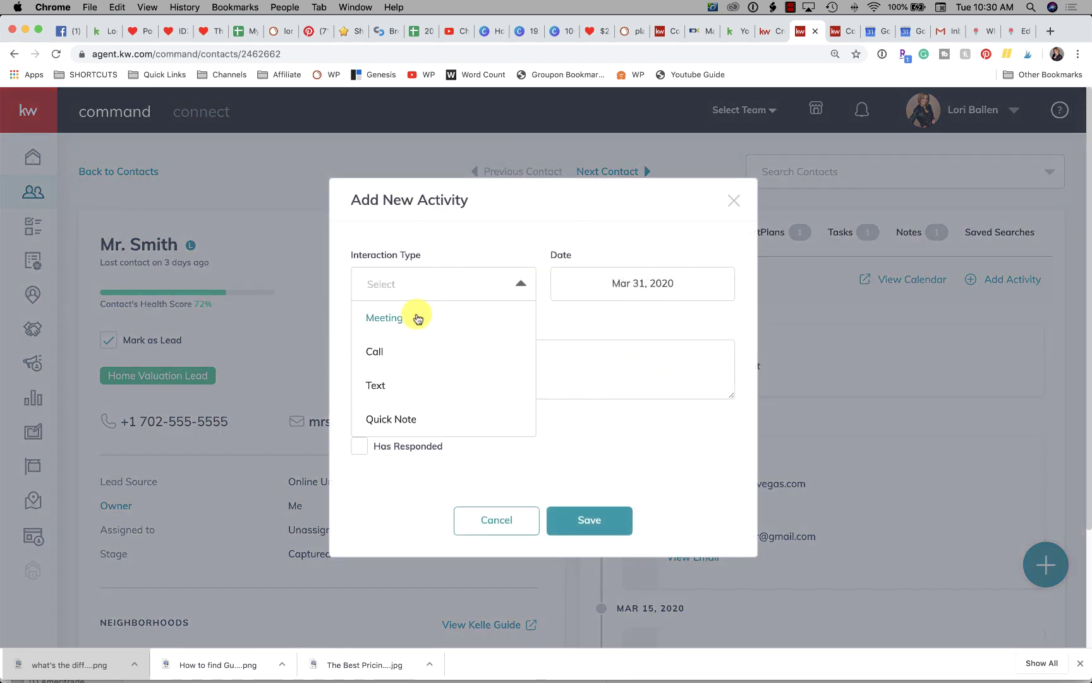
click(415, 316)
click(666, 292)
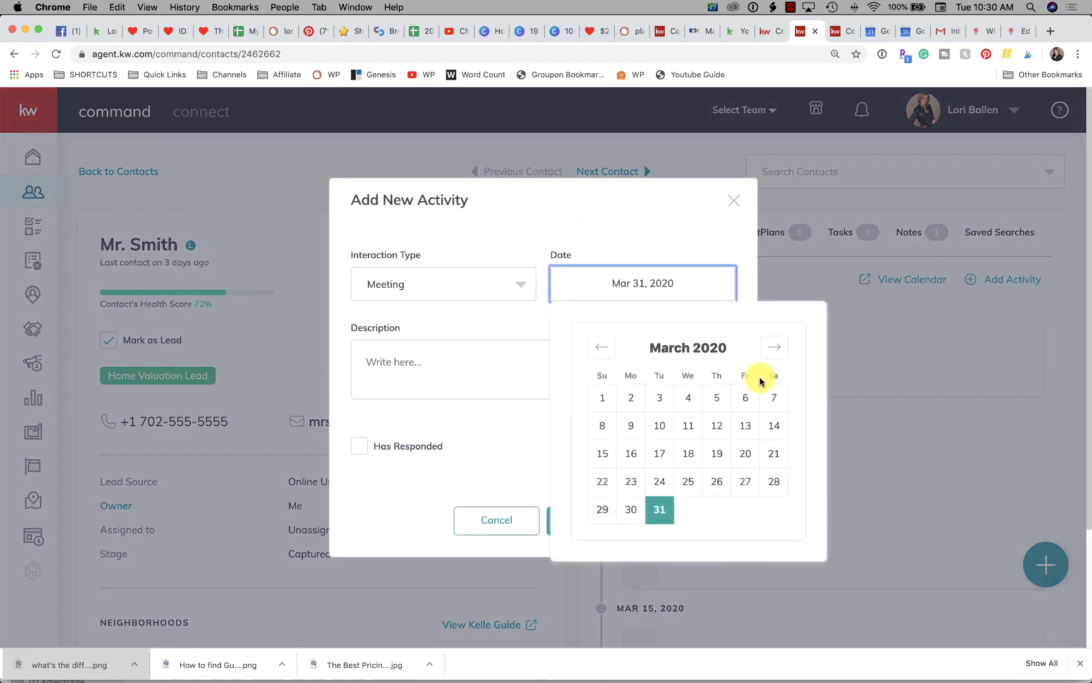
click(772, 348)
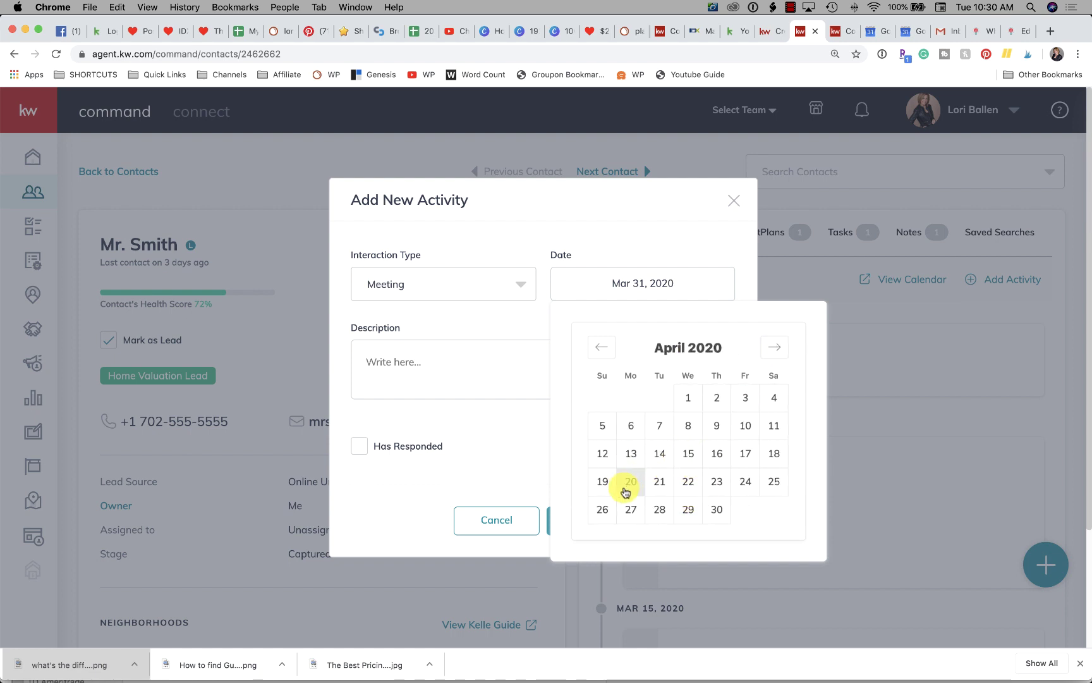
click(602, 424)
click(391, 383)
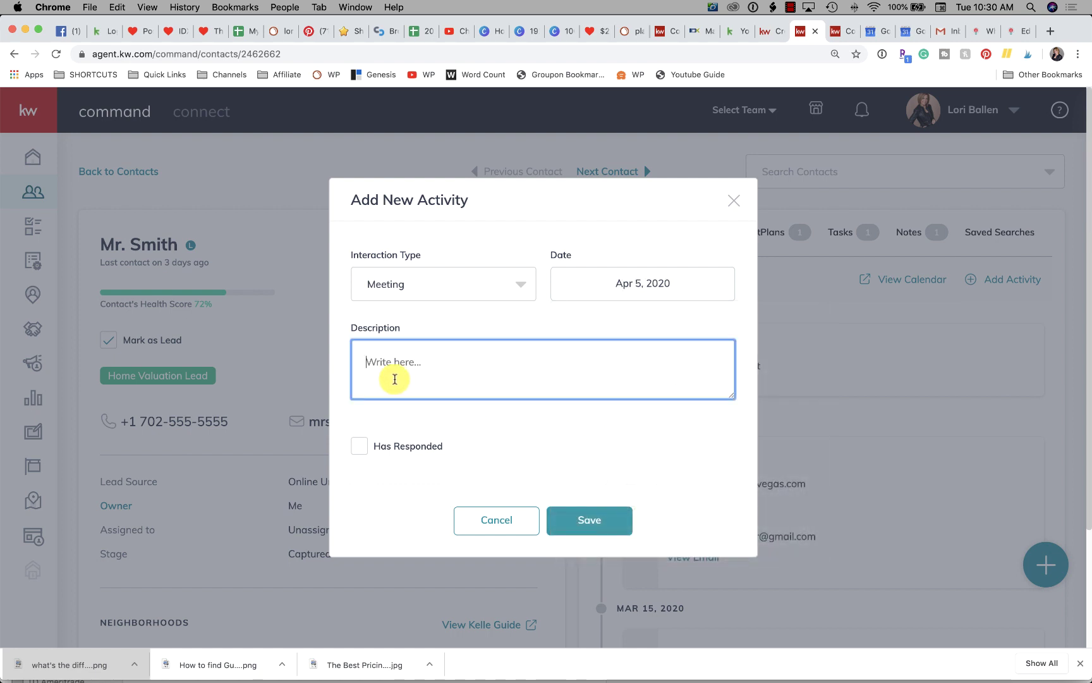
text(having coffee)
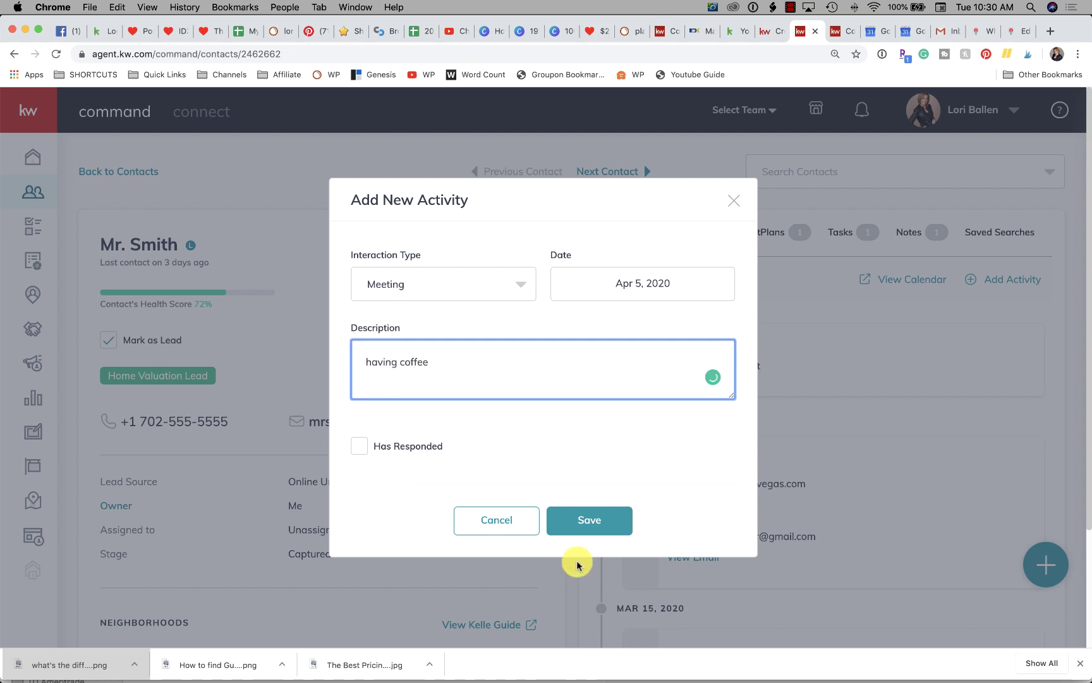
click(600, 524)
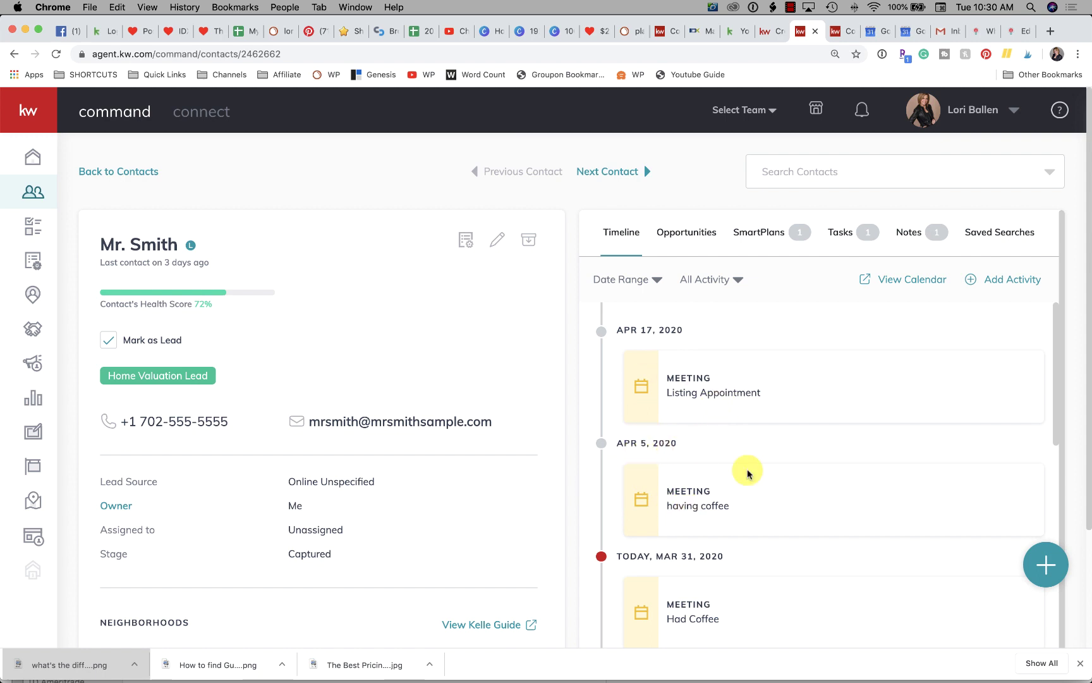
- Log a Call activity: 'Talked about real estate. Wants to buy next year.'
click(1046, 564)
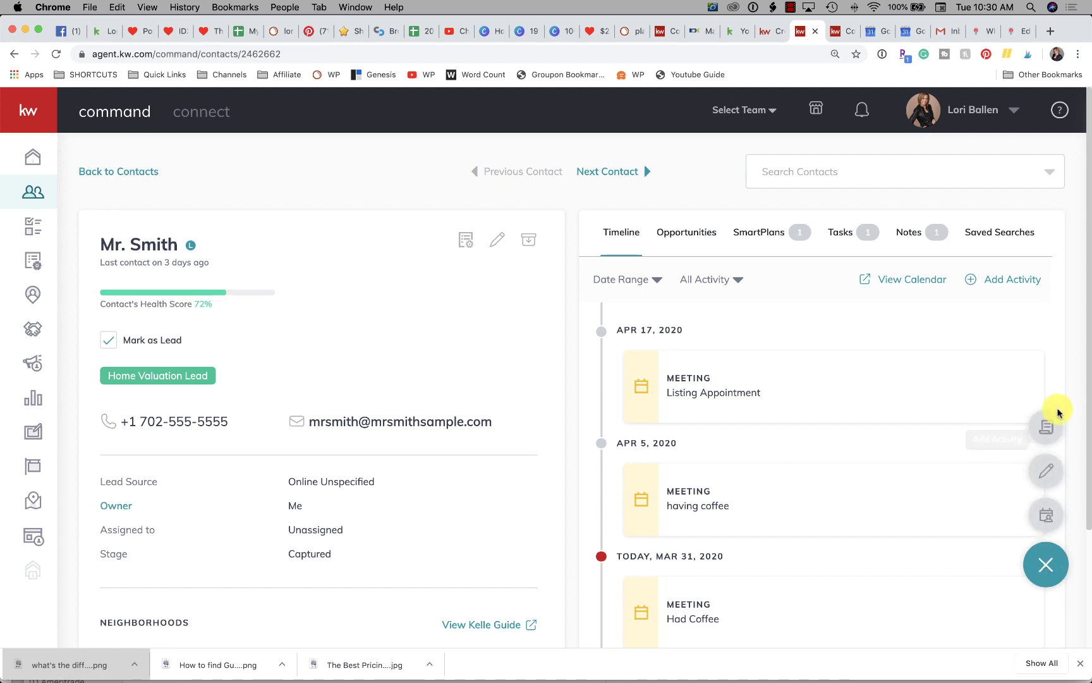
click(1047, 422)
click(450, 290)
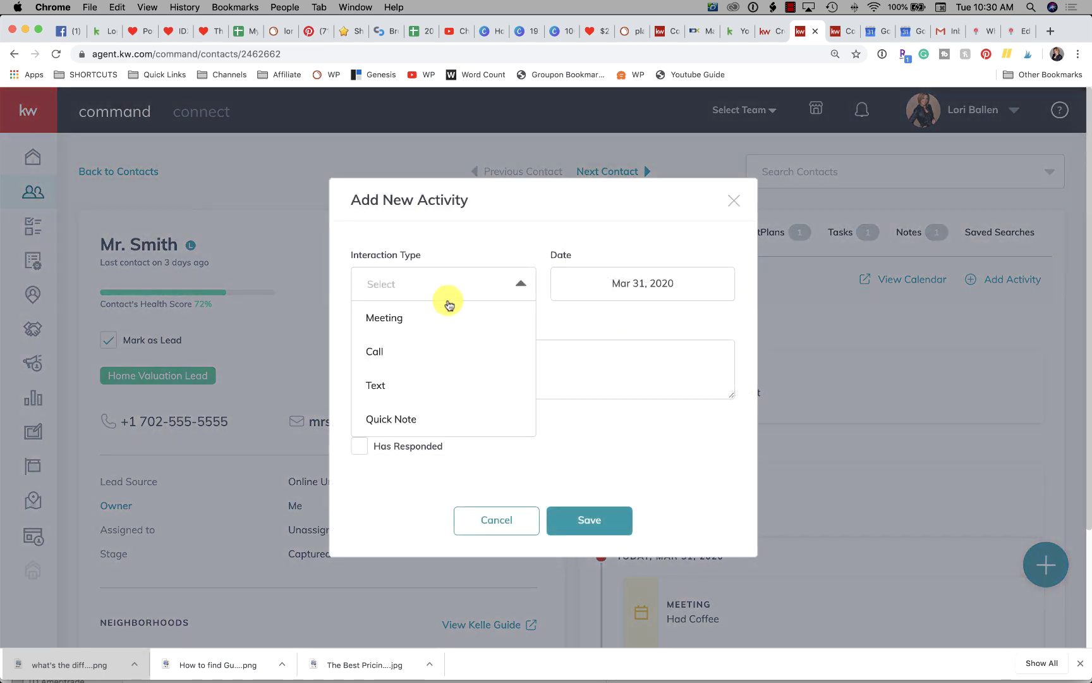
click(377, 353)
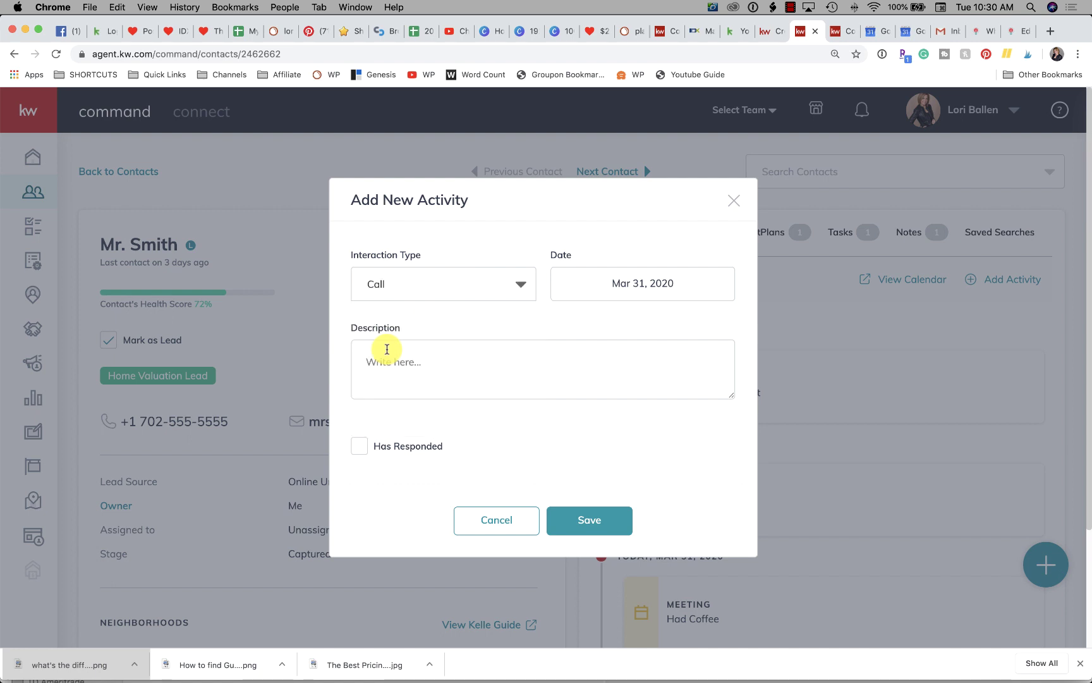
click(519, 378)
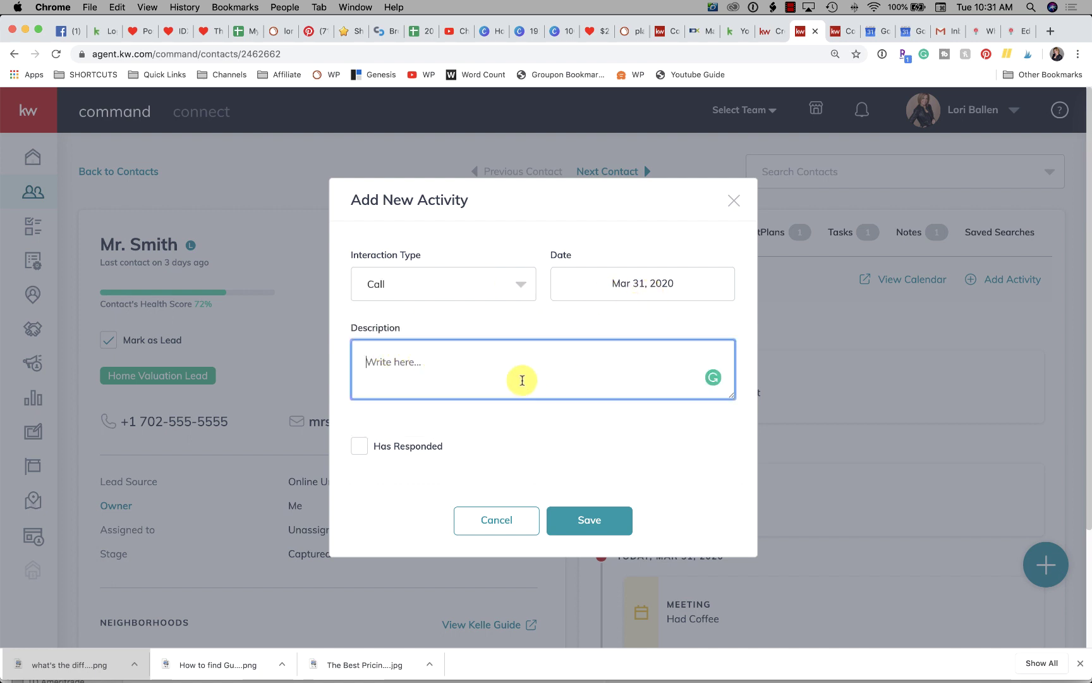
text(T)
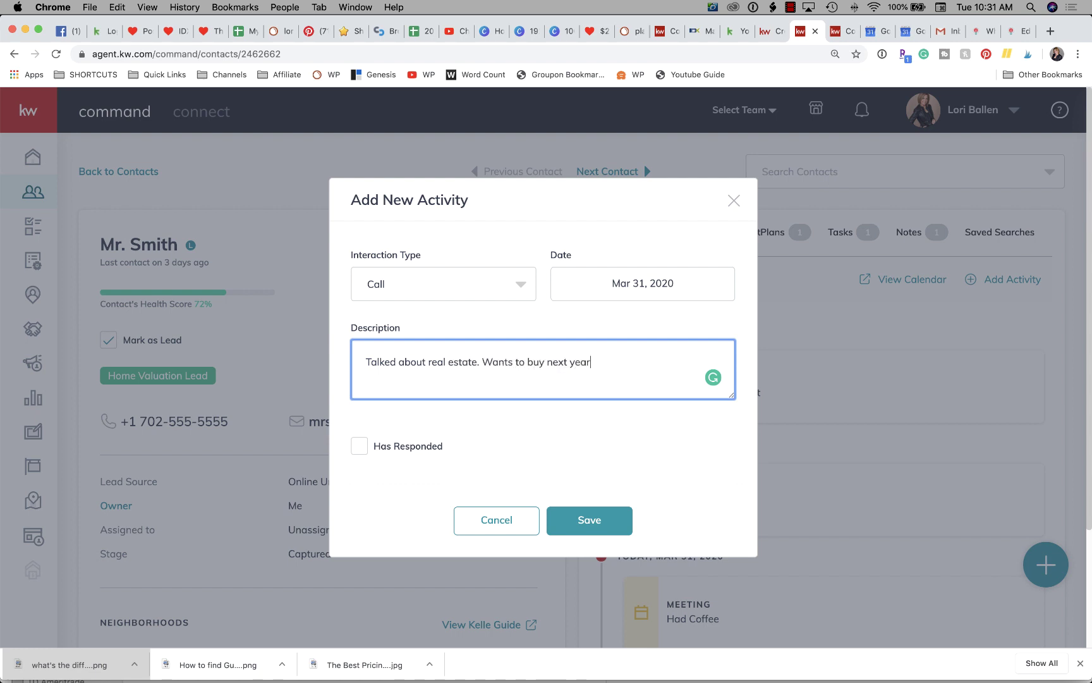
click(592, 517)
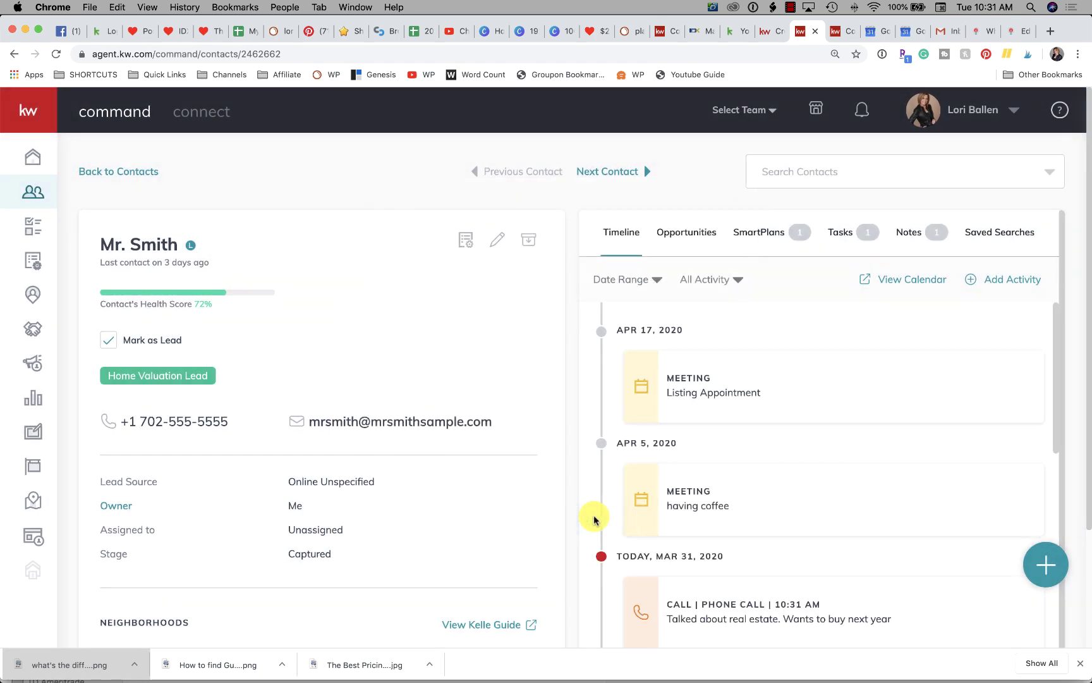
scroll(833, 467, down, 2)
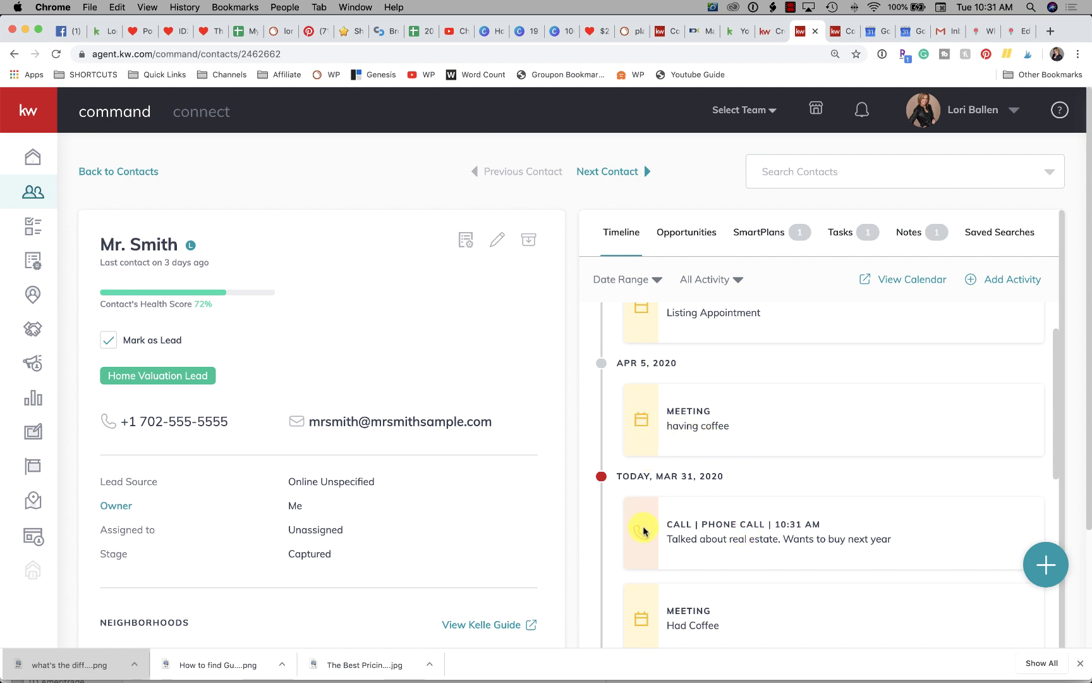
- Log a Text activity described 'copy text message'
click(1040, 557)
click(1047, 439)
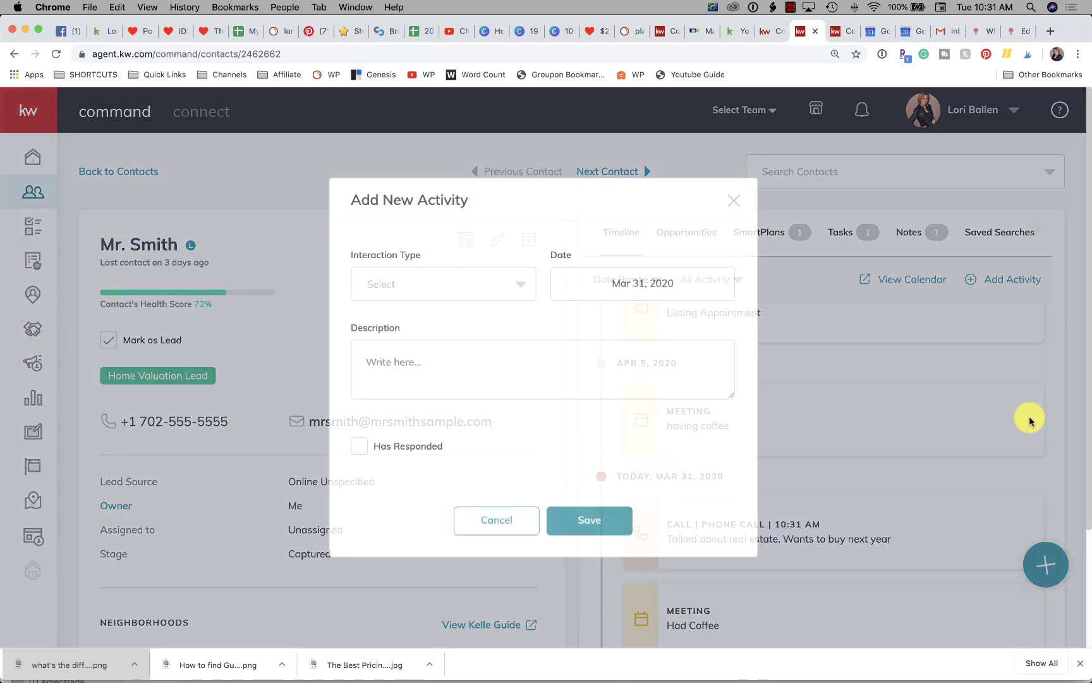
click(479, 292)
click(386, 388)
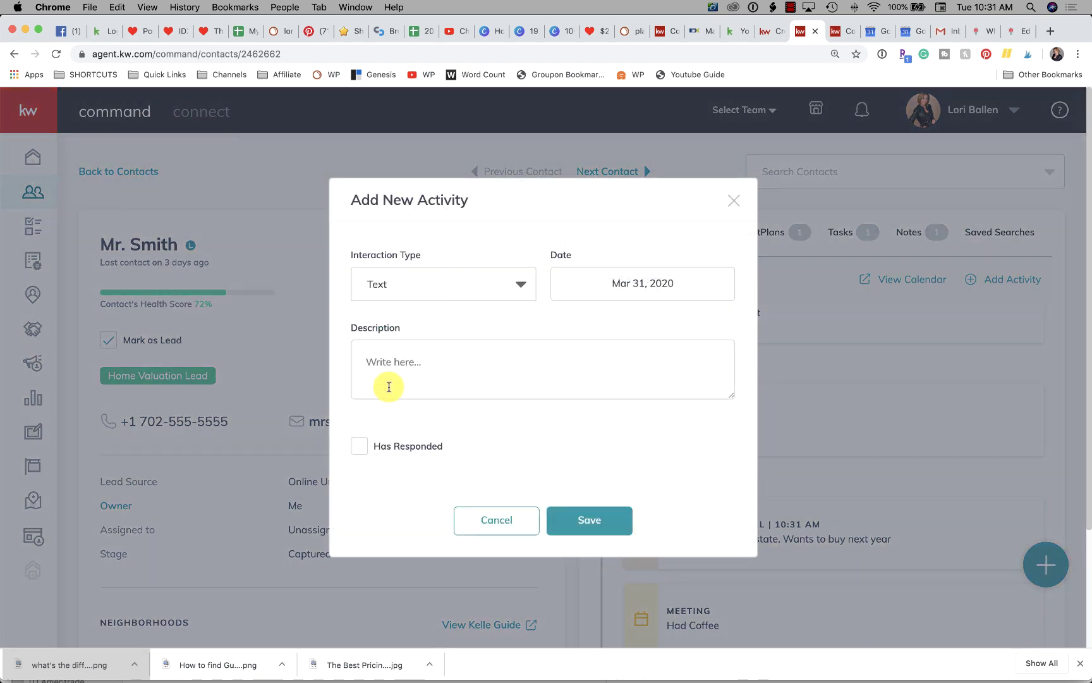
click(501, 371)
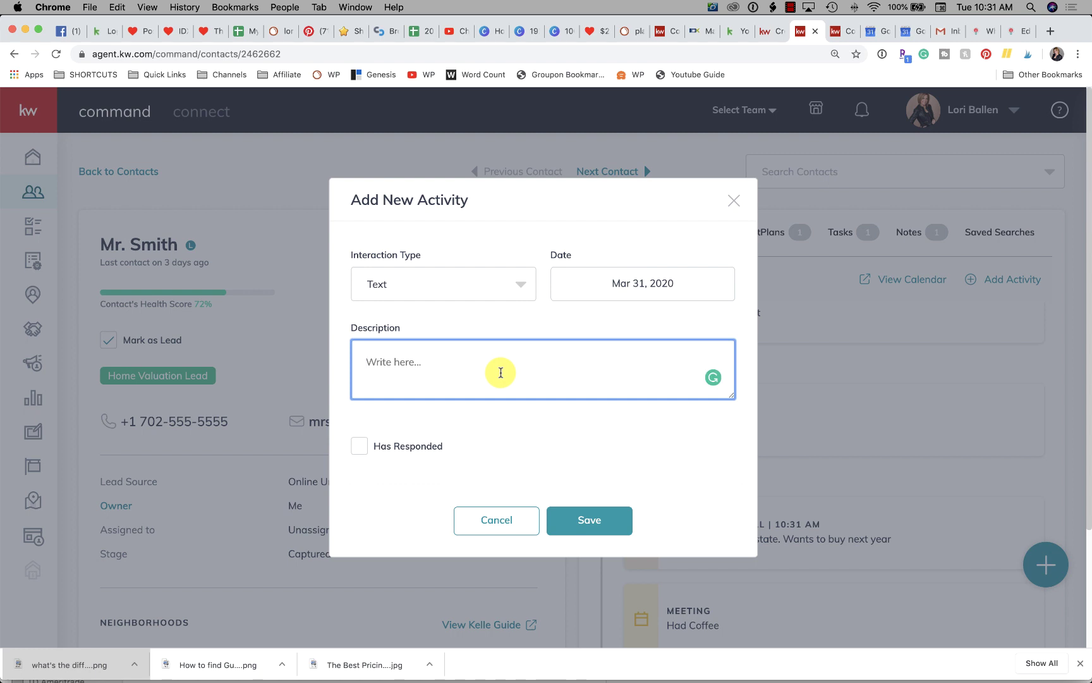
text(copy text message)
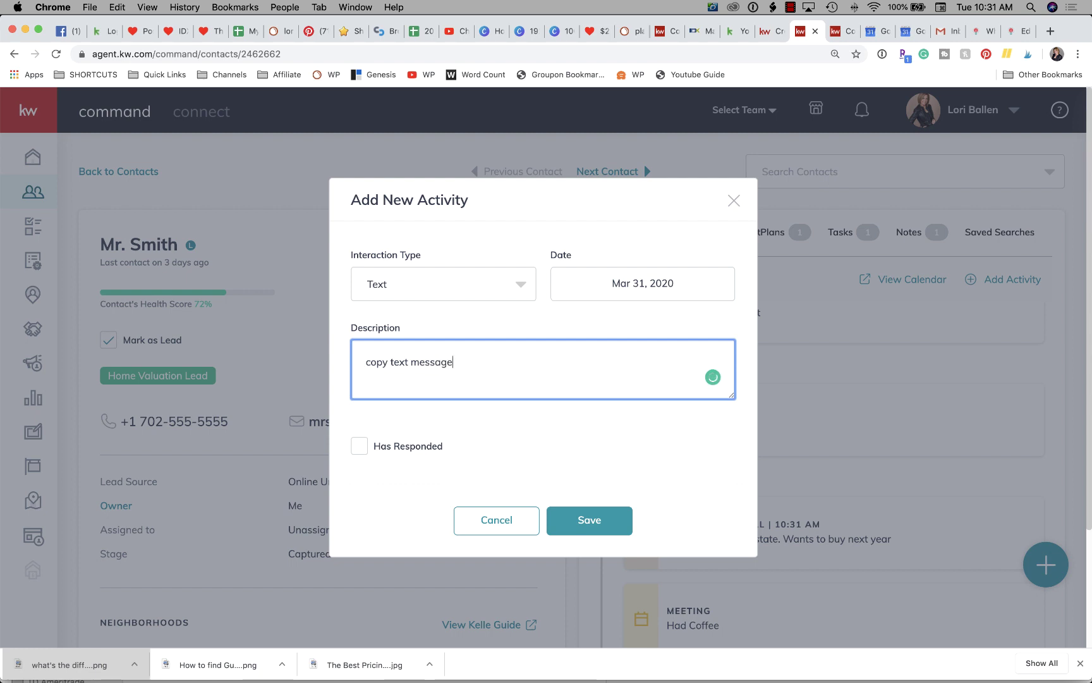
click(598, 518)
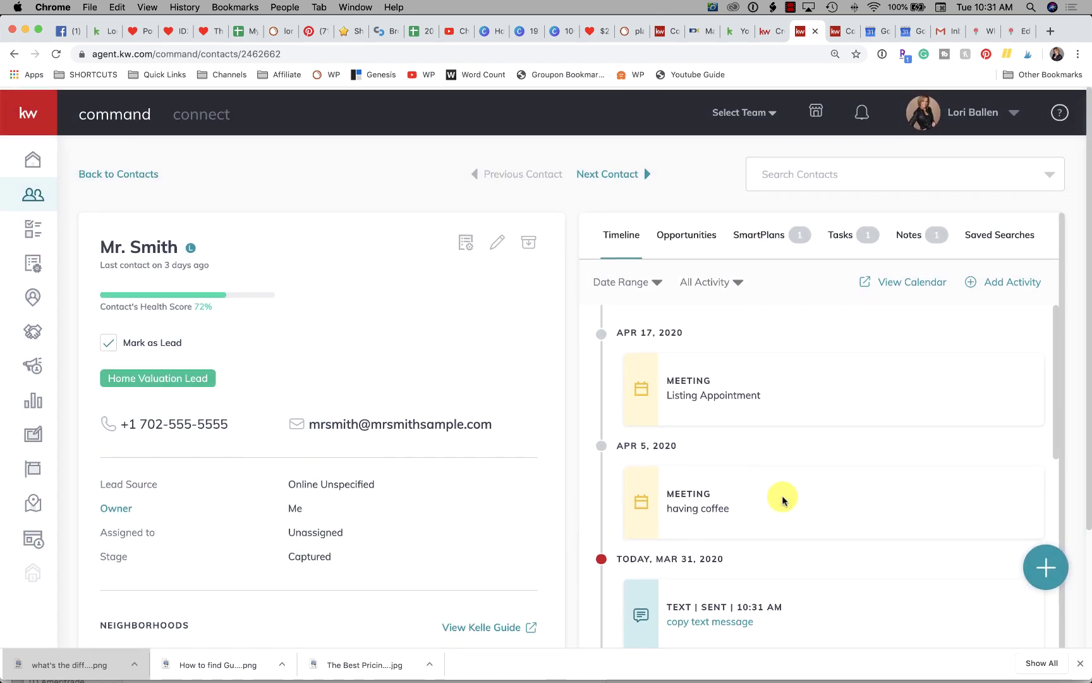
scroll(669, 482, down, 2)
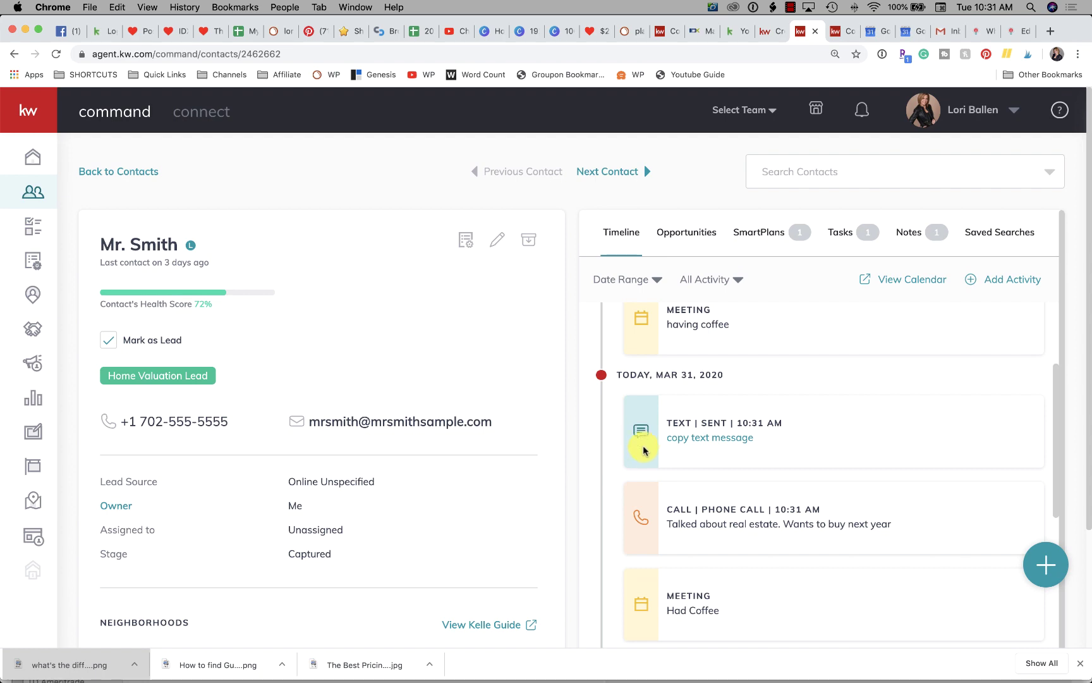
- Log a Quick Note activity reading 'just a note' and review the updated timeline
click(1046, 562)
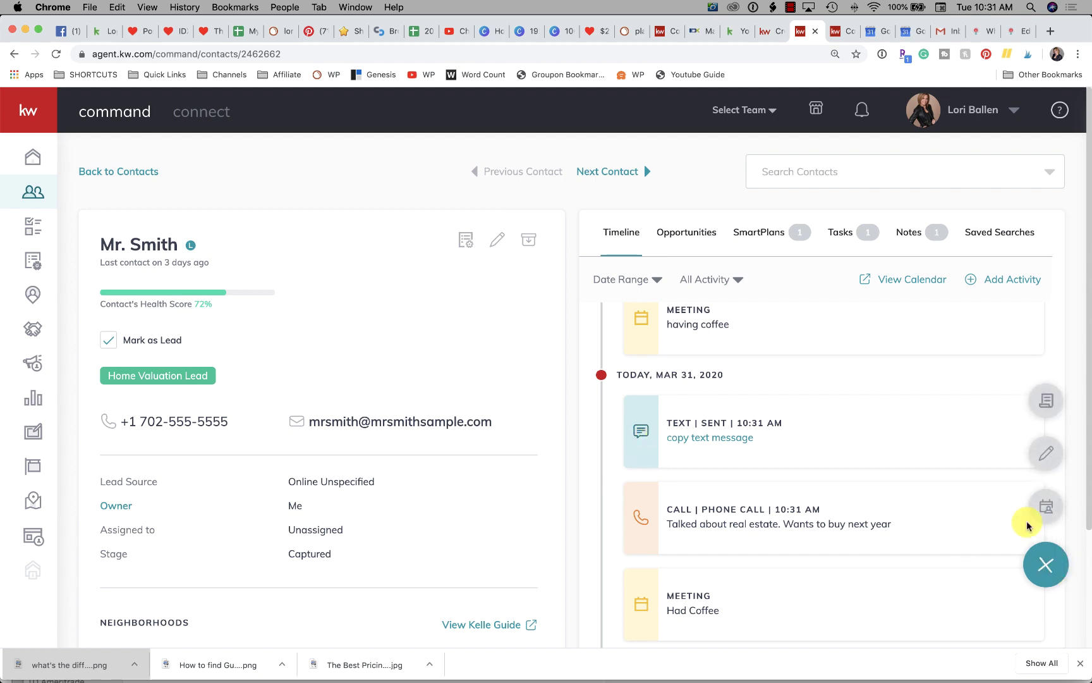
click(1048, 422)
click(446, 284)
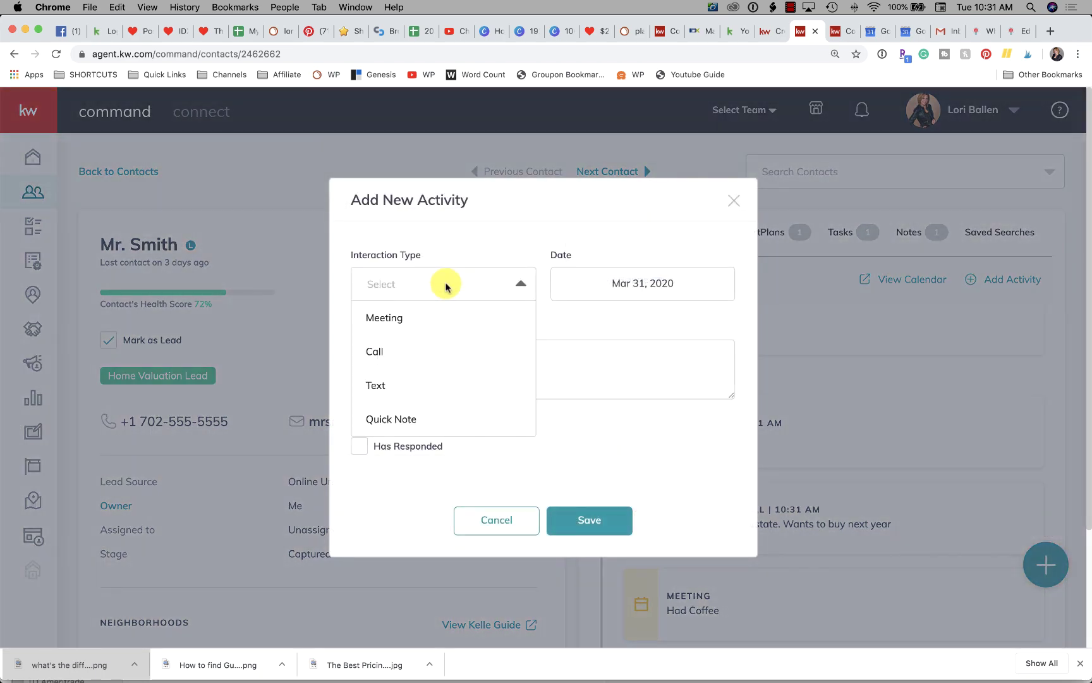
click(417, 415)
click(487, 363)
text(j)
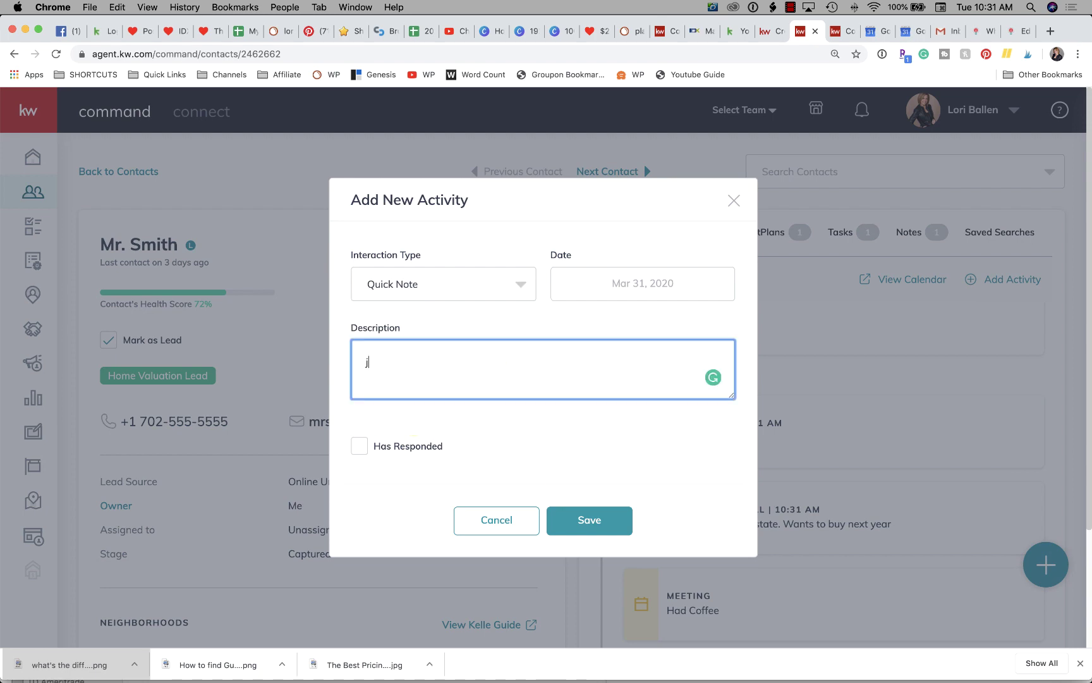
text(ust a note)
click(587, 519)
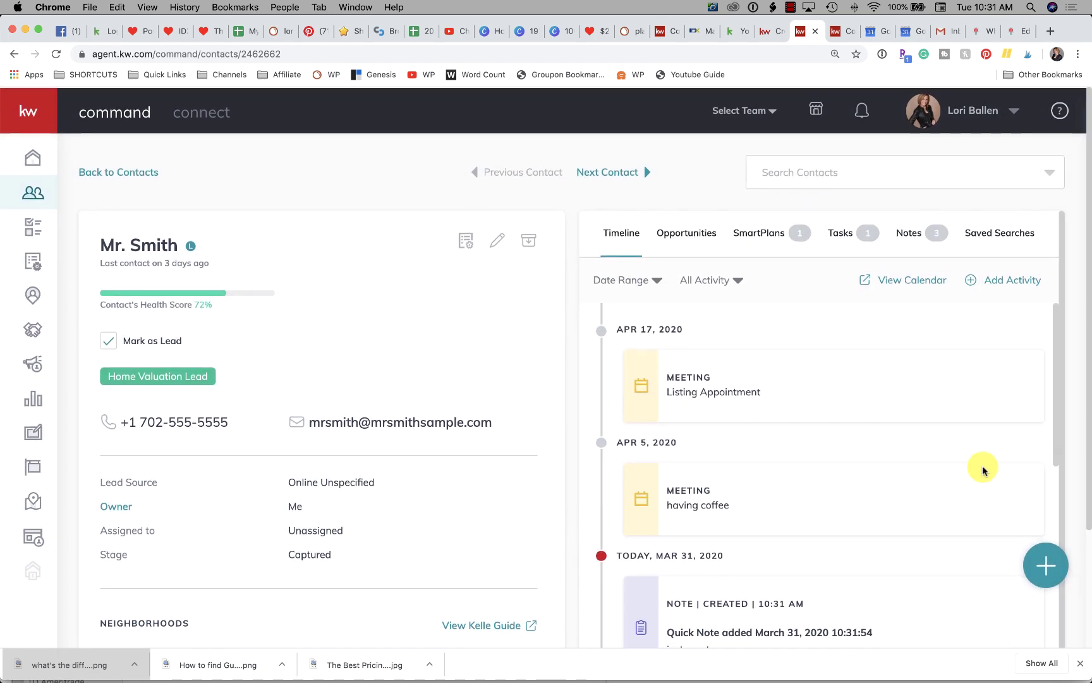
scroll(983, 471, down, 2)
scroll(636, 484, down, 1)
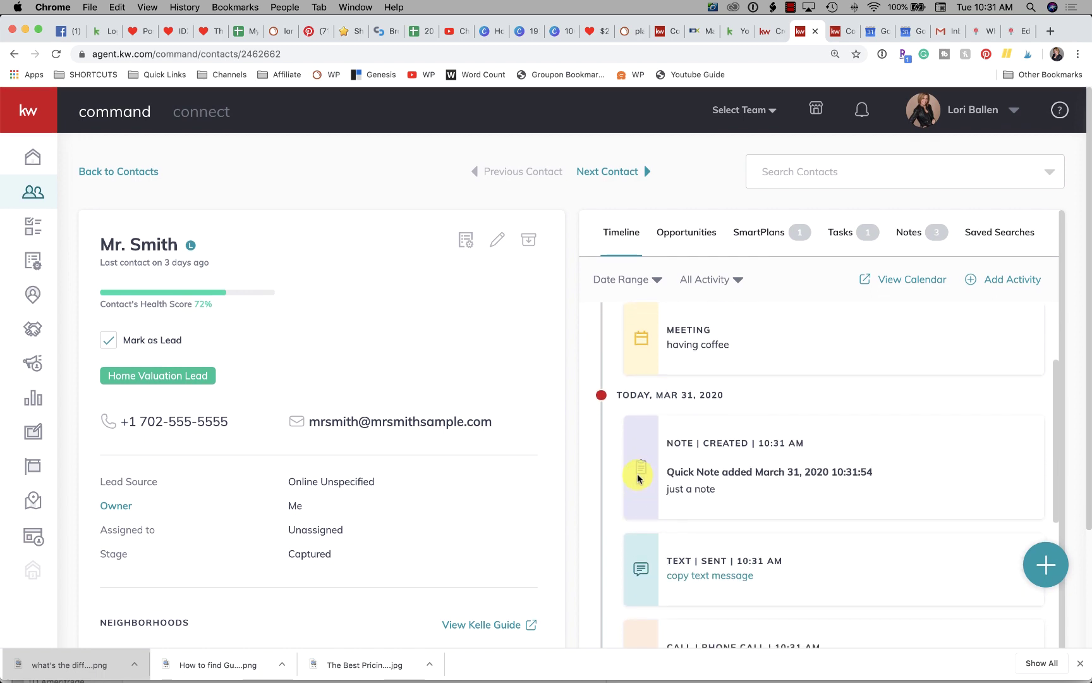
scroll(635, 484, down, 8)
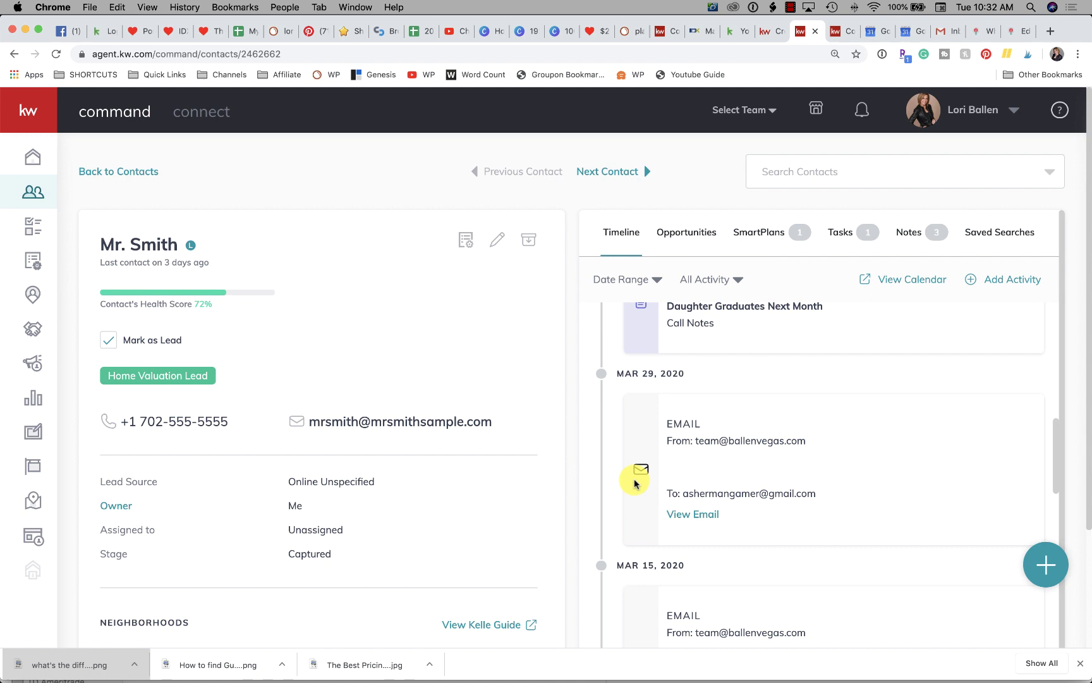
scroll(744, 453, up, 10)
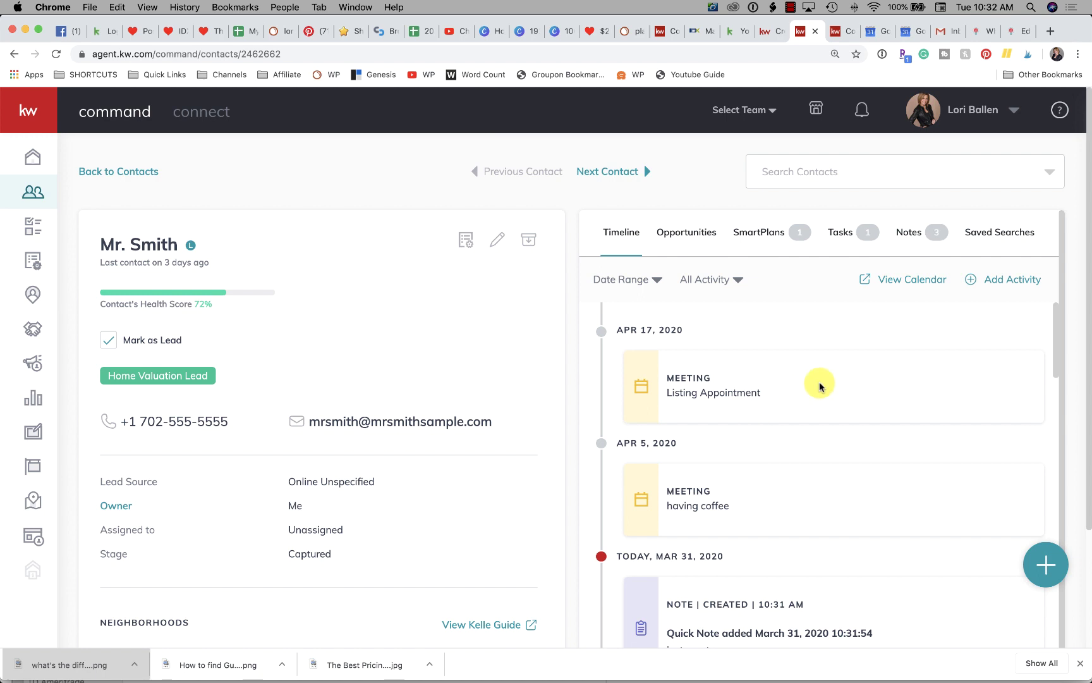
- Display the contact's current tasks, showing the single task to call them about loan docs
scroll(820, 386, down, 5)
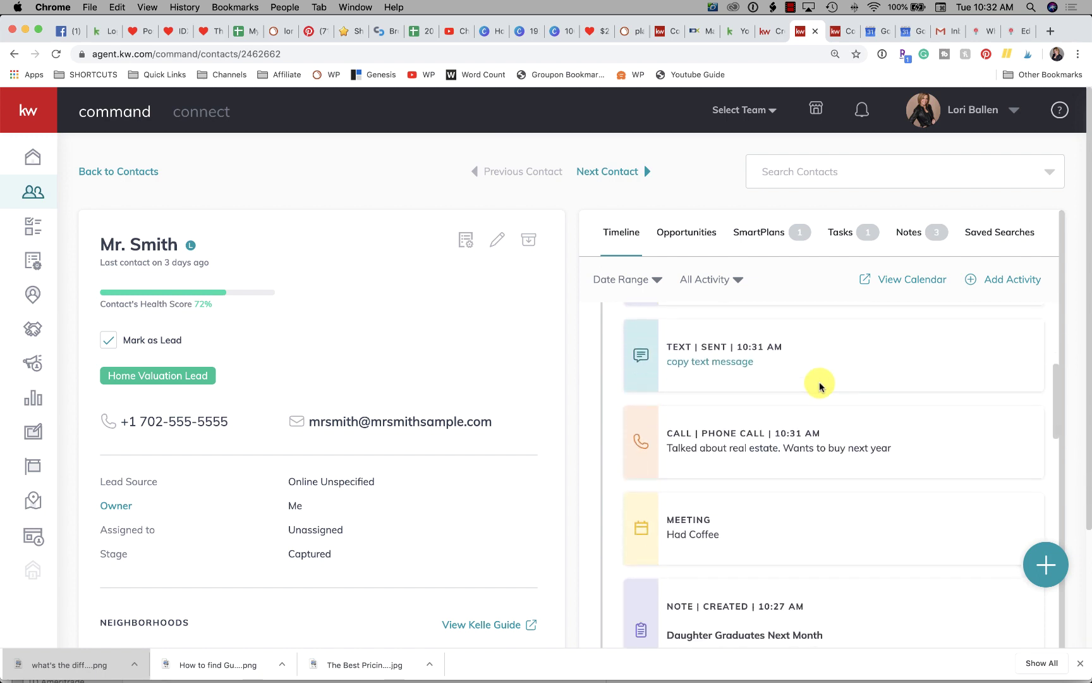
scroll(819, 386, up, 5)
scroll(820, 387, down, 2)
scroll(820, 387, down, 3)
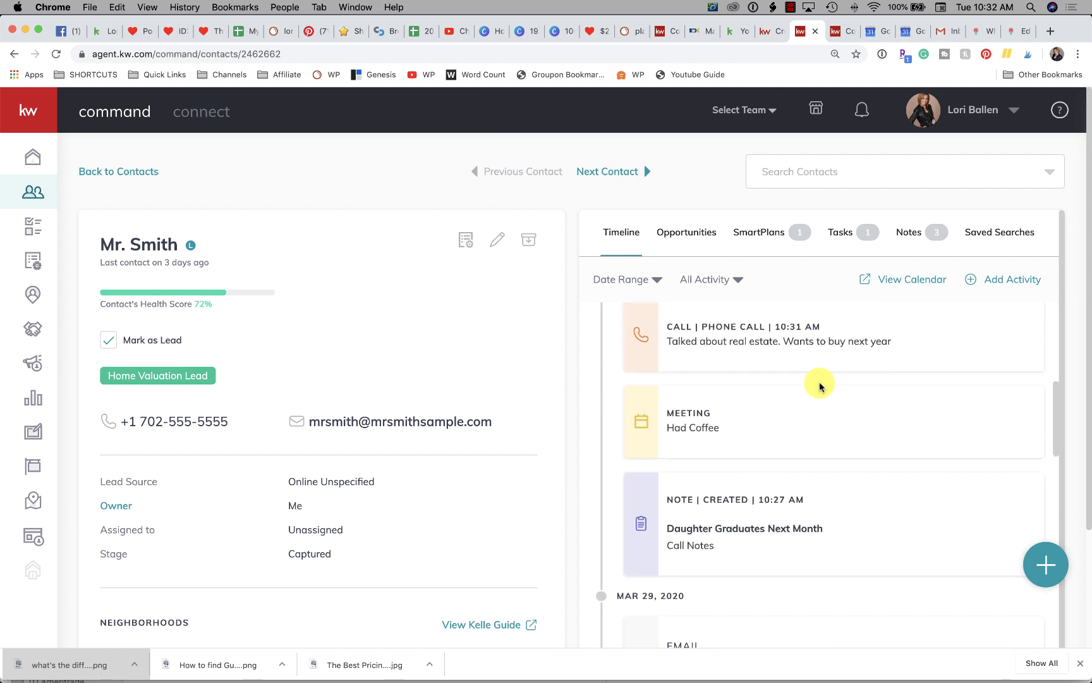
scroll(820, 385, up, 6)
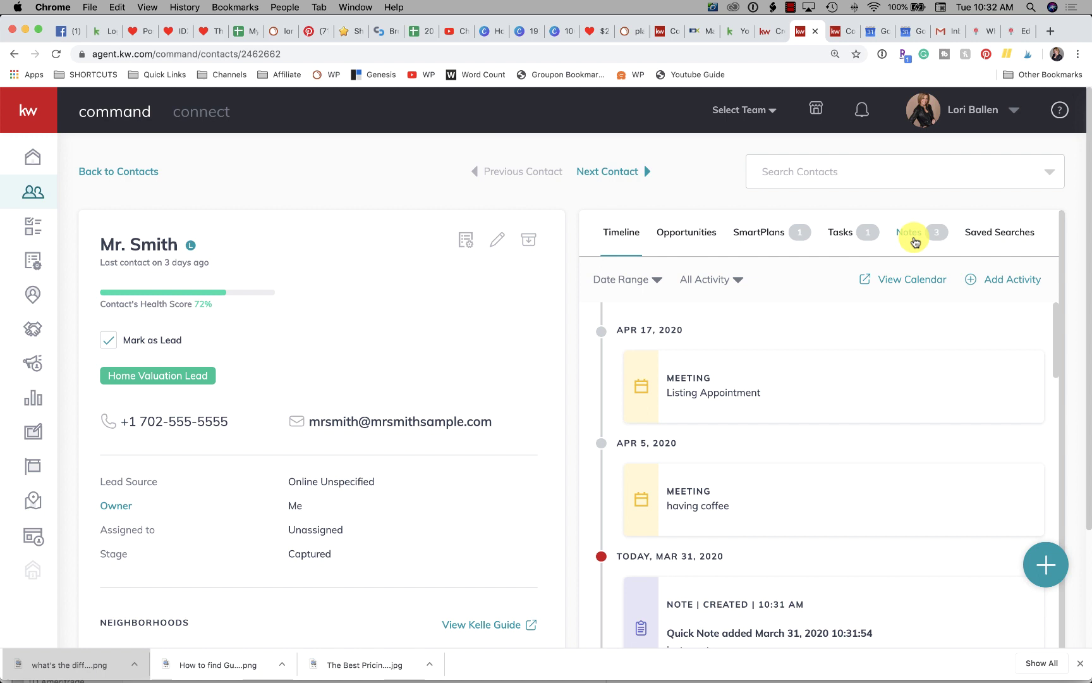
click(1036, 561)
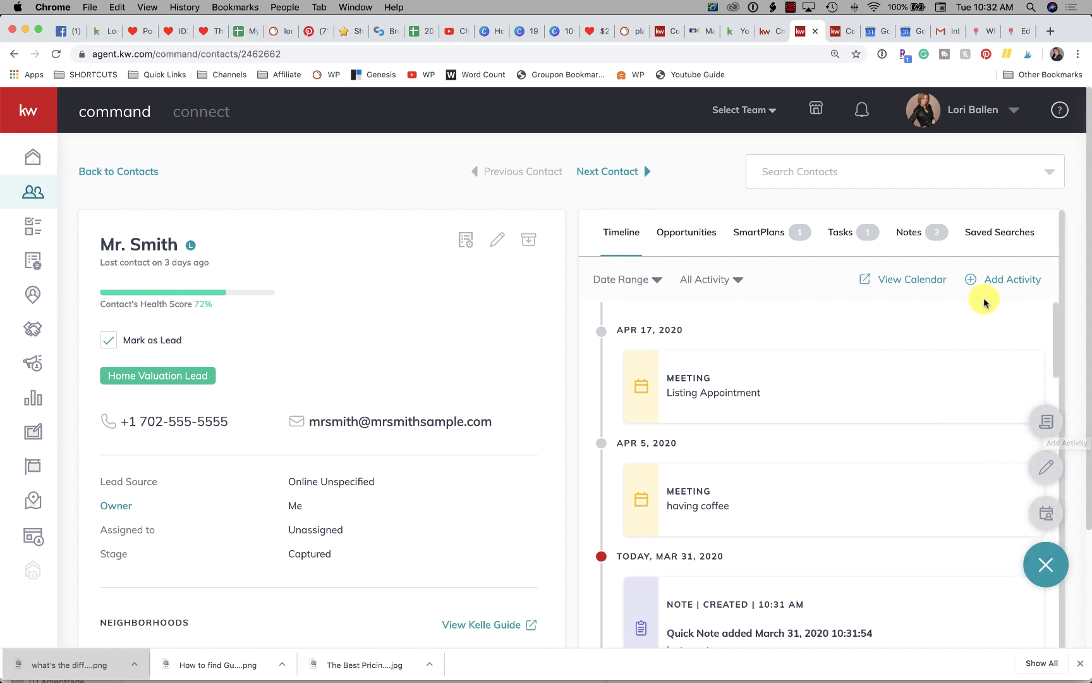
click(830, 231)
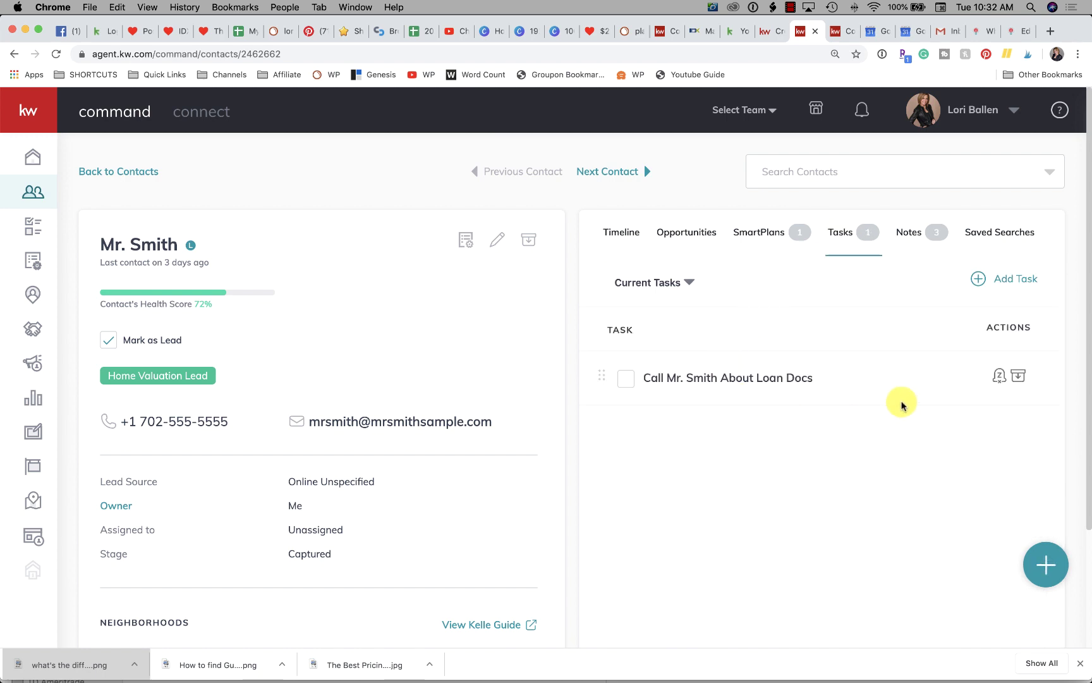